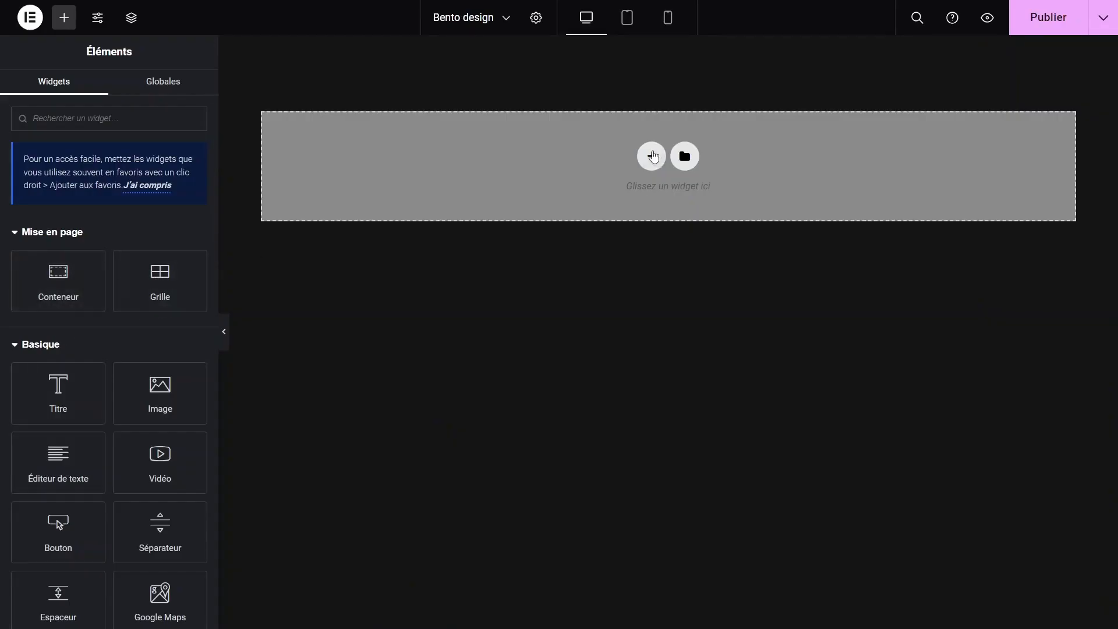
Add a new Flexbox container with the single horizontal row structure
{"action": "left_click", "coordinate": [651, 156]}
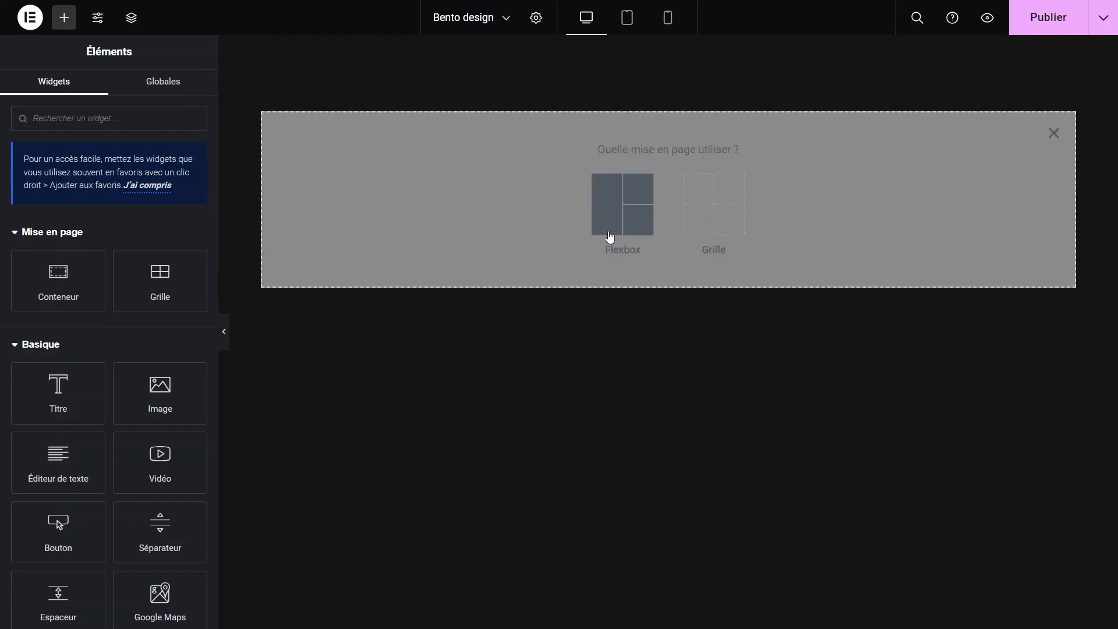
{"action": "left_click", "coordinate": [624, 194]}
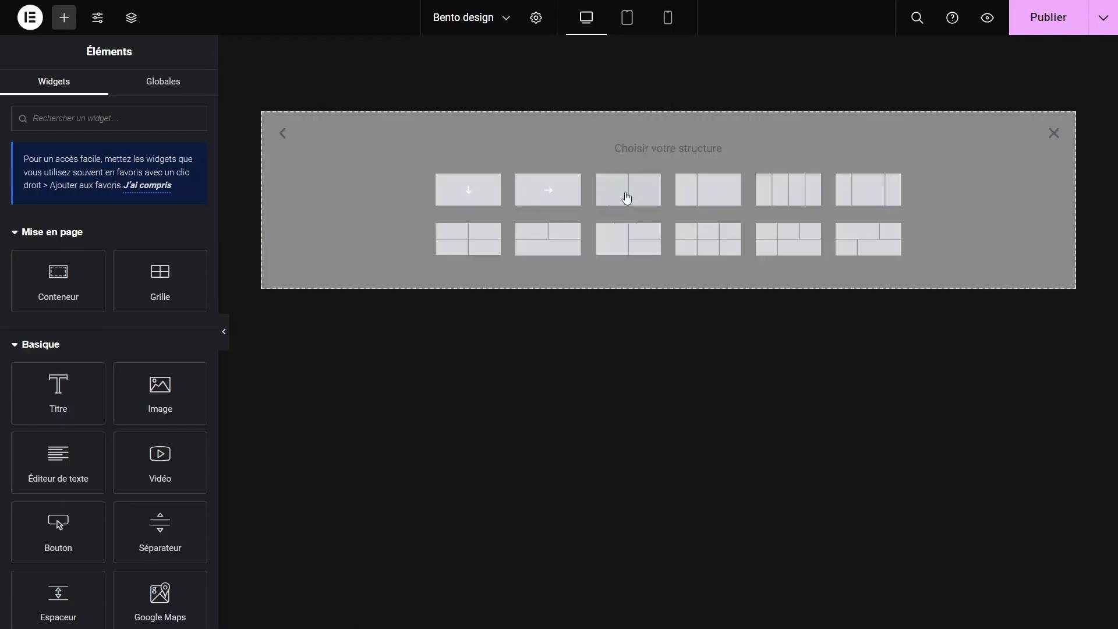
{"action": "left_click", "coordinate": [528, 202]}
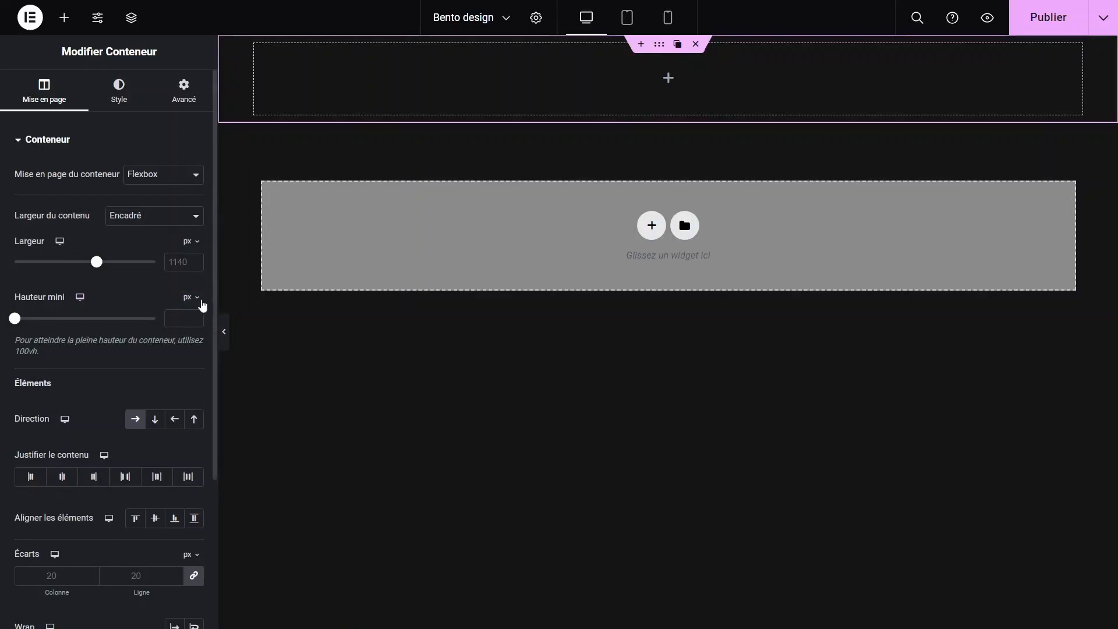
Set the container's minimum height to 30 vh
{"action": "left_click", "coordinate": [192, 297]}
{"action": "left_click", "coordinate": [188, 340]}
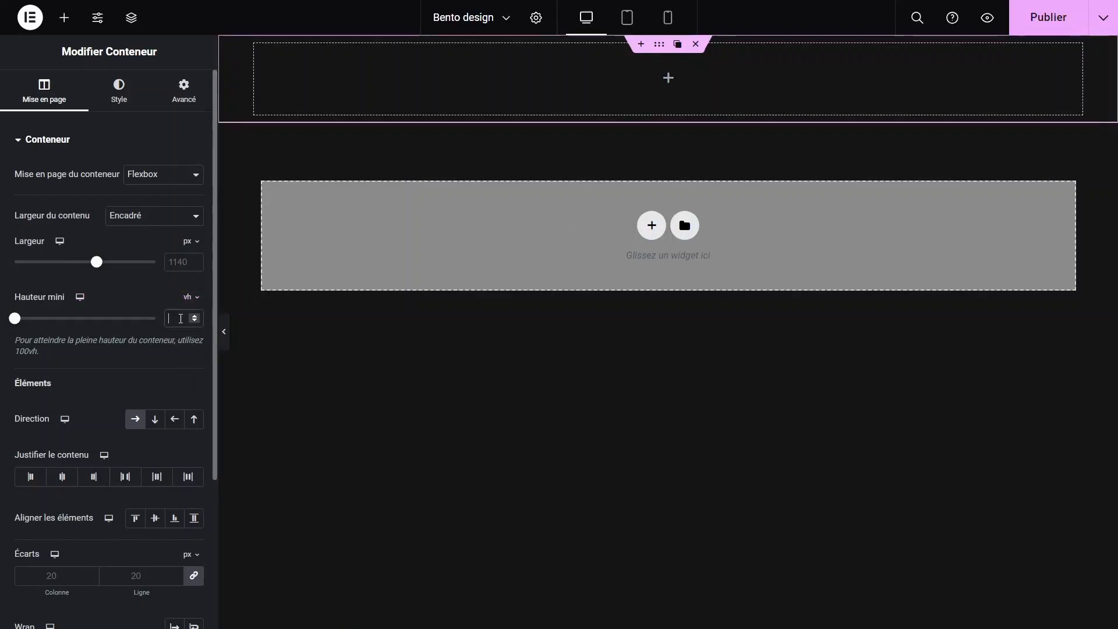
{"action": "left_click", "coordinate": [181, 319]}
{"action": "type", "text": "30"}
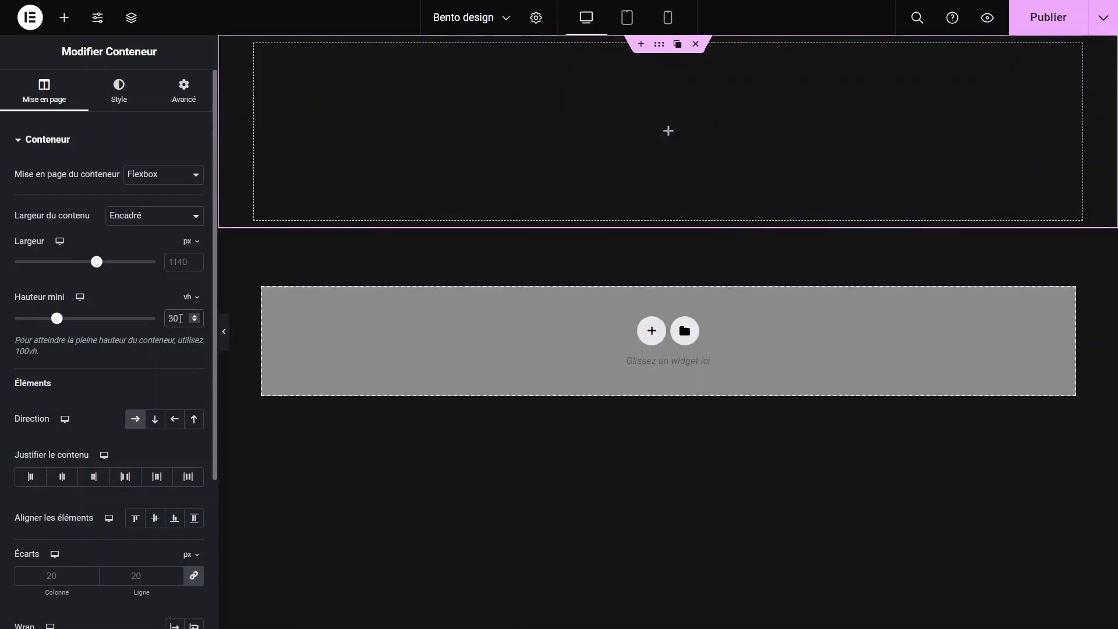
Place a Titre widget and an Éditeur de texte widget side by side inside the container
{"action": "left_click", "coordinate": [579, 237]}
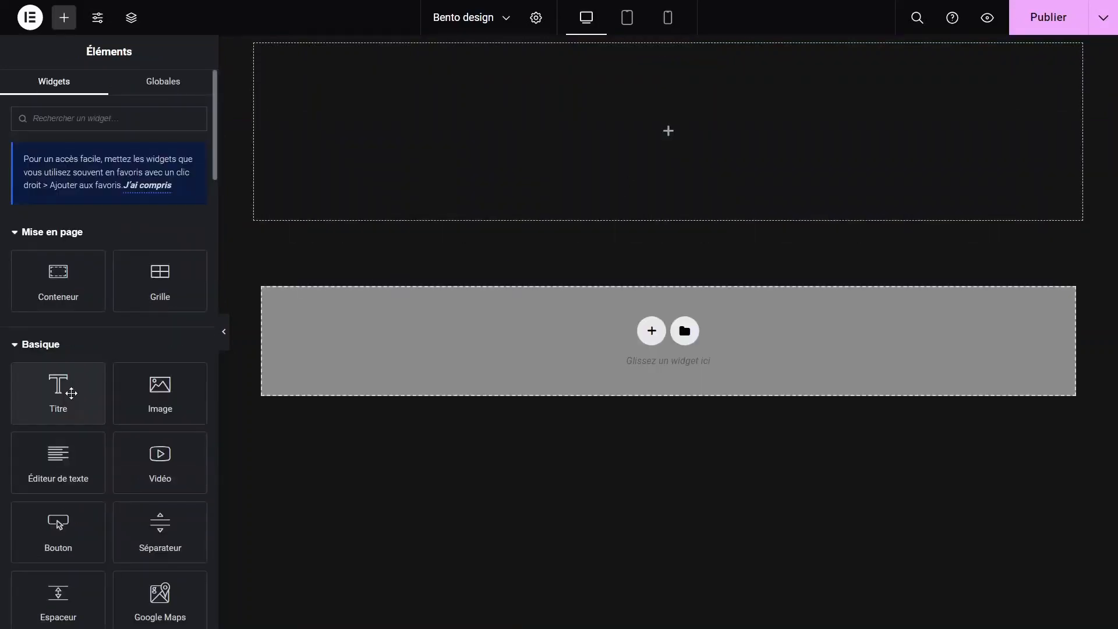
{"action": "left_click_drag", "start_coordinate": [71, 393], "coordinate": [640, 187]}
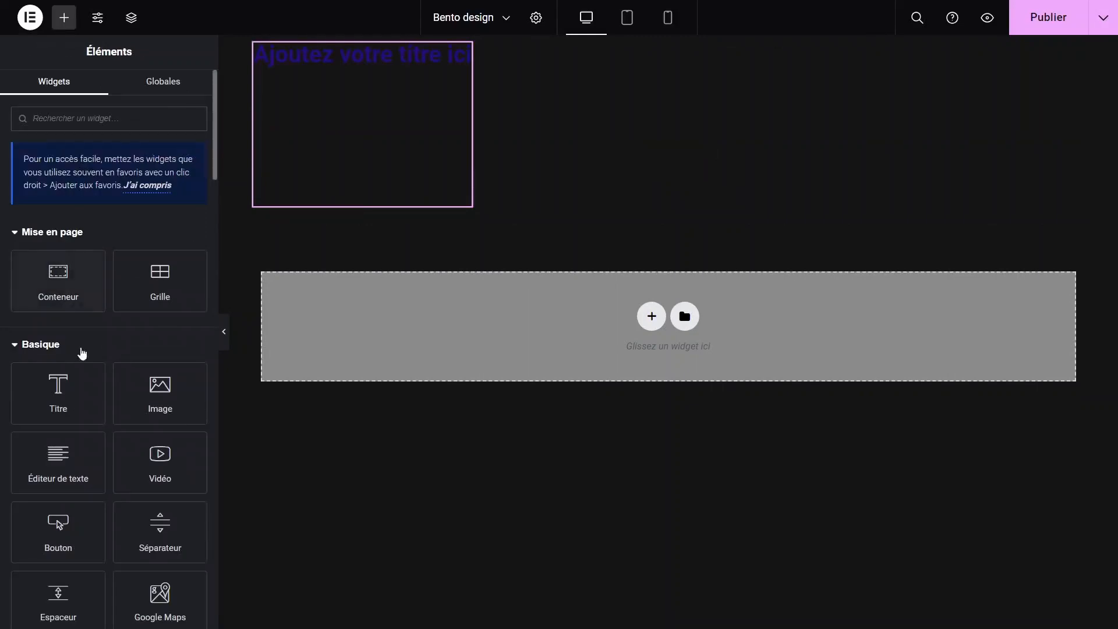
{"action": "left_click_drag", "start_coordinate": [50, 470], "coordinate": [428, 154]}
Change the title's text colour to near-white
{"action": "left_click", "coordinate": [342, 200]}
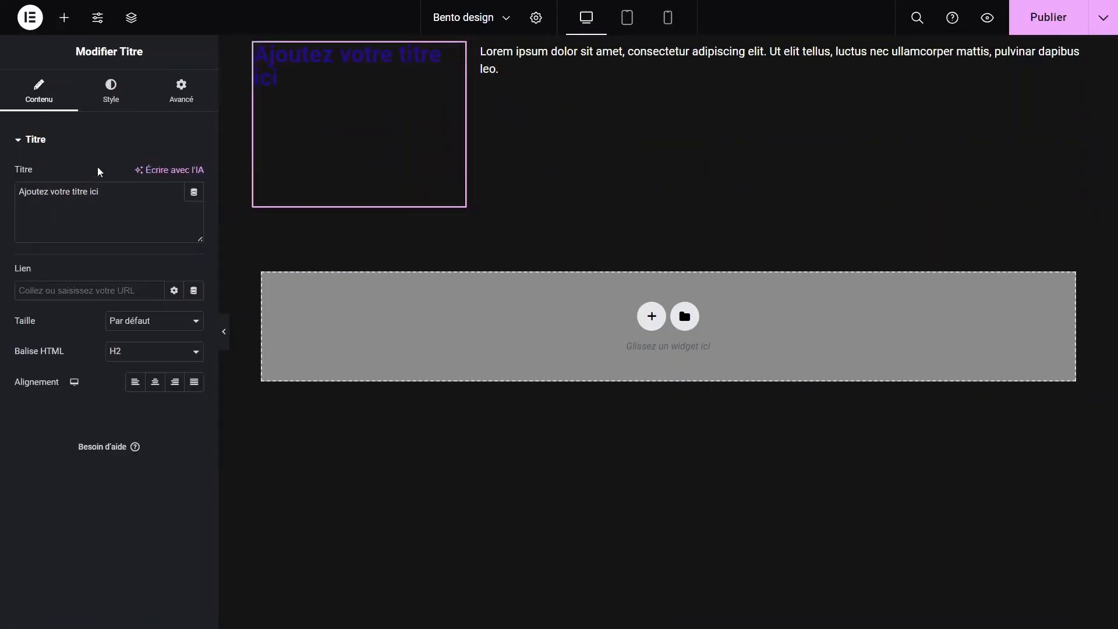
{"action": "left_click", "coordinate": [123, 102]}
{"action": "left_click", "coordinate": [192, 175]}
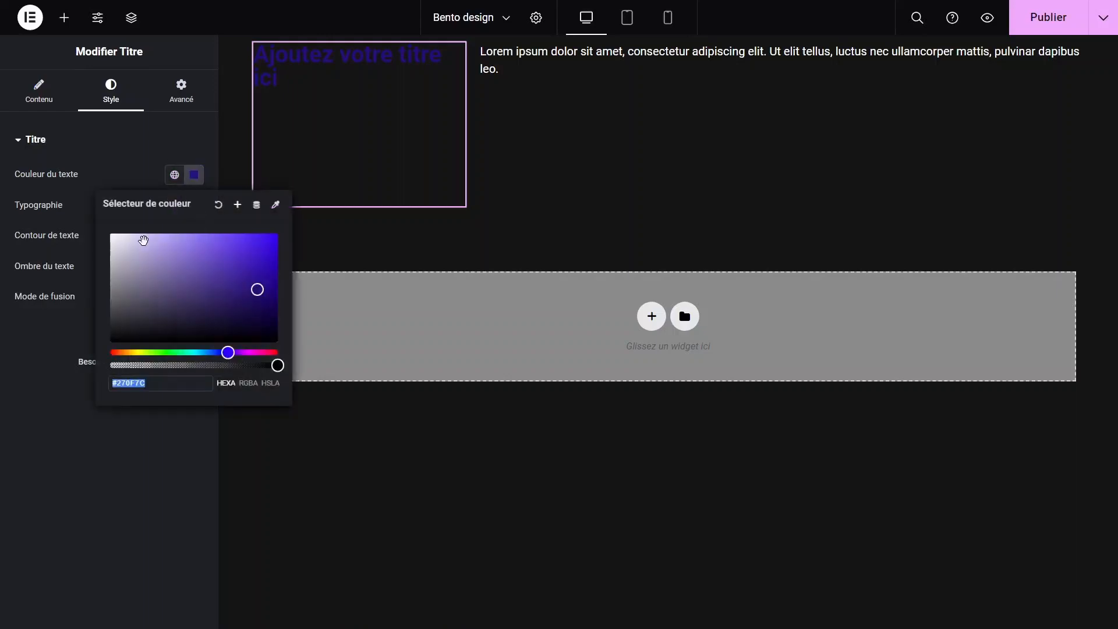
{"action": "left_click_drag", "start_coordinate": [143, 239], "coordinate": [110, 235]}
{"action": "left_click", "coordinate": [194, 175]}
Set the title's typography to Montserrat, size 68 px, weight 800 (Très gras)
{"action": "left_click", "coordinate": [194, 205]}
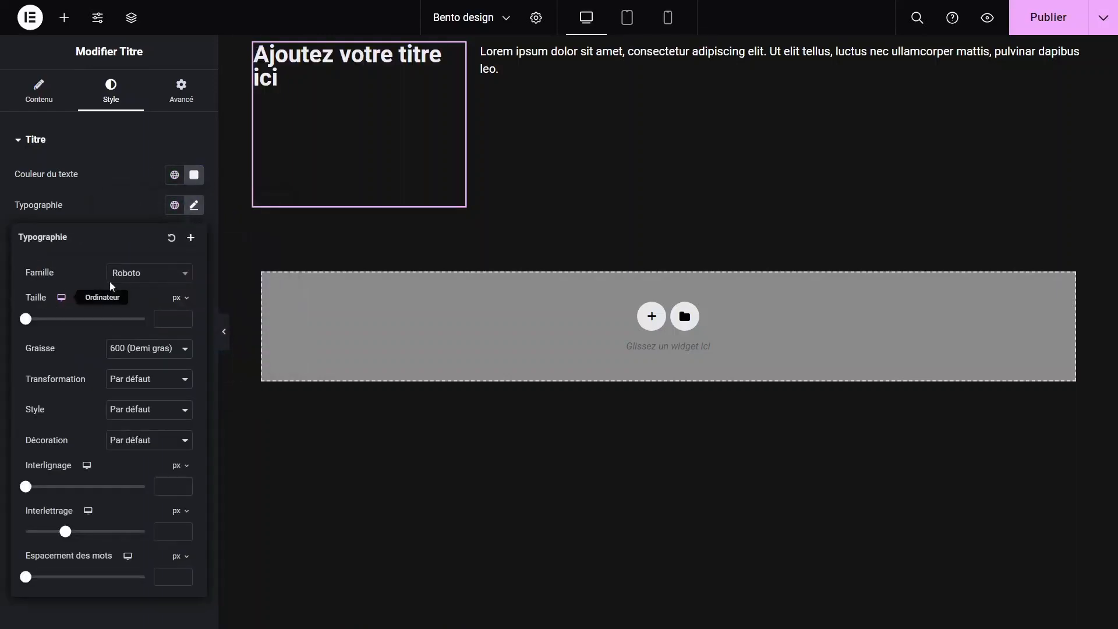
{"action": "left_click", "coordinate": [131, 274]}
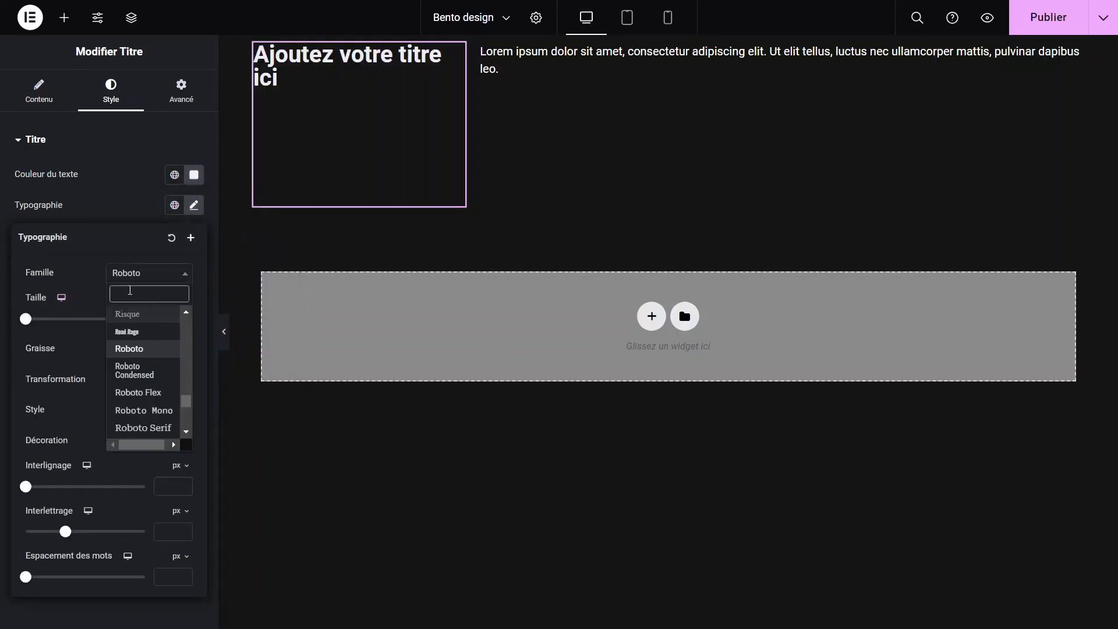
{"action": "type", "text": "mont"}
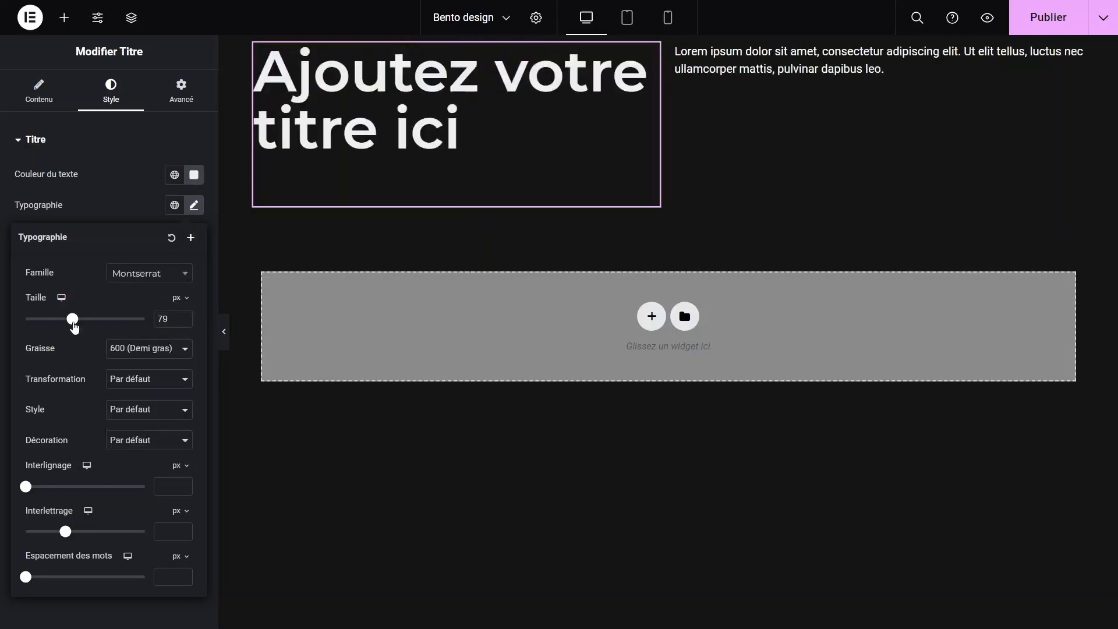
{"action": "left_click_drag", "start_coordinate": [74, 325], "coordinate": [66, 326]}
{"action": "left_click", "coordinate": [149, 348]}
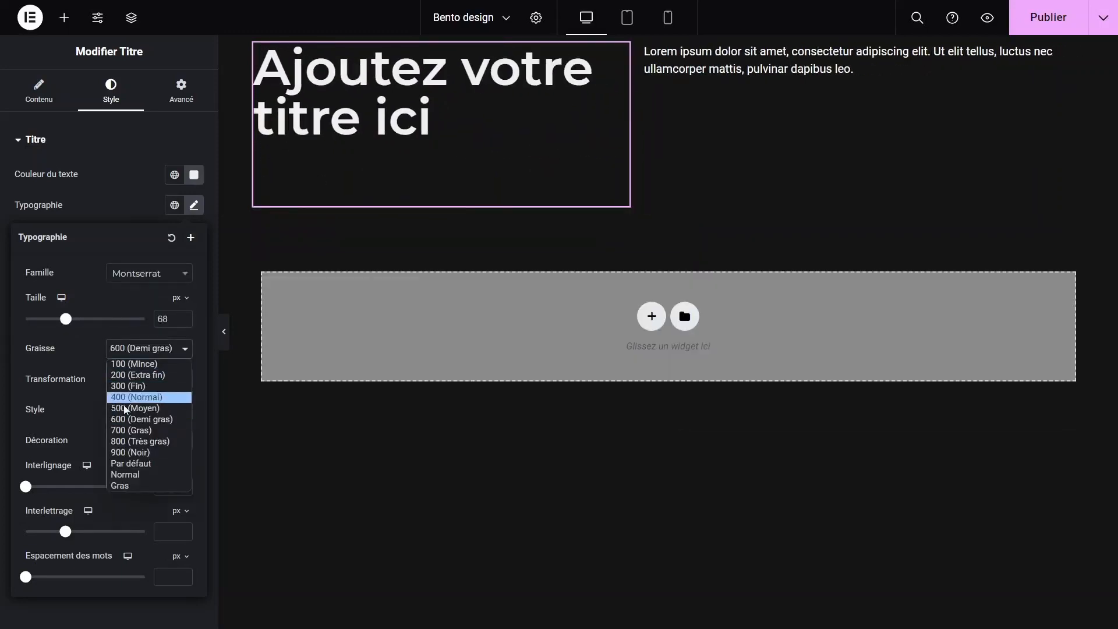
{"action": "left_click", "coordinate": [137, 444]}
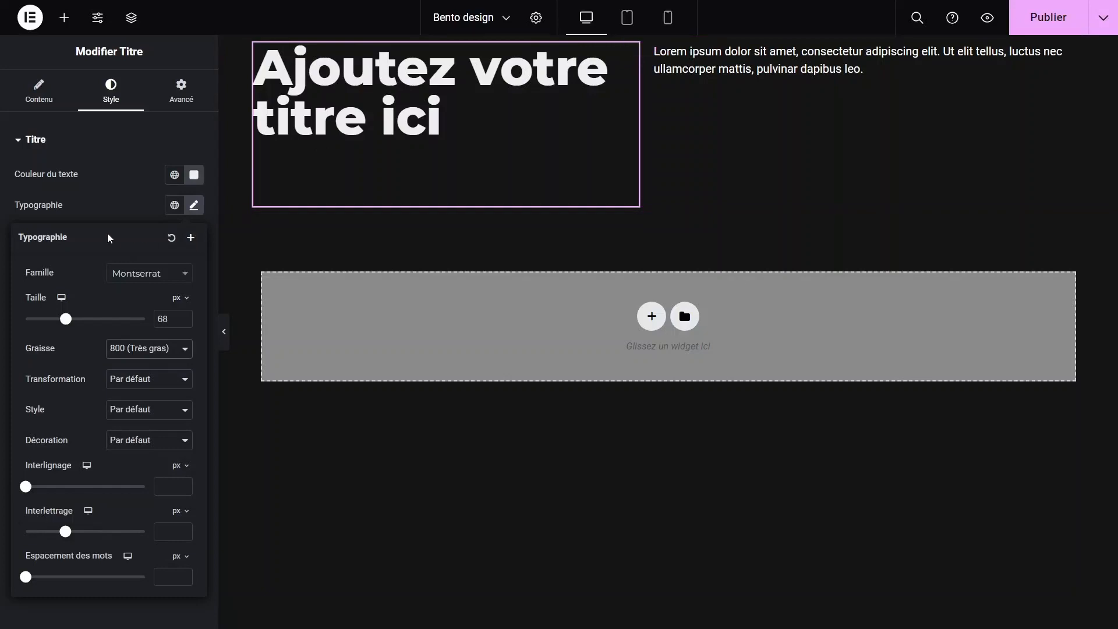
Replace the title's placeholder with "Bento UI design tendance 2024 avec elementor"
{"action": "left_click", "coordinate": [454, 128]}
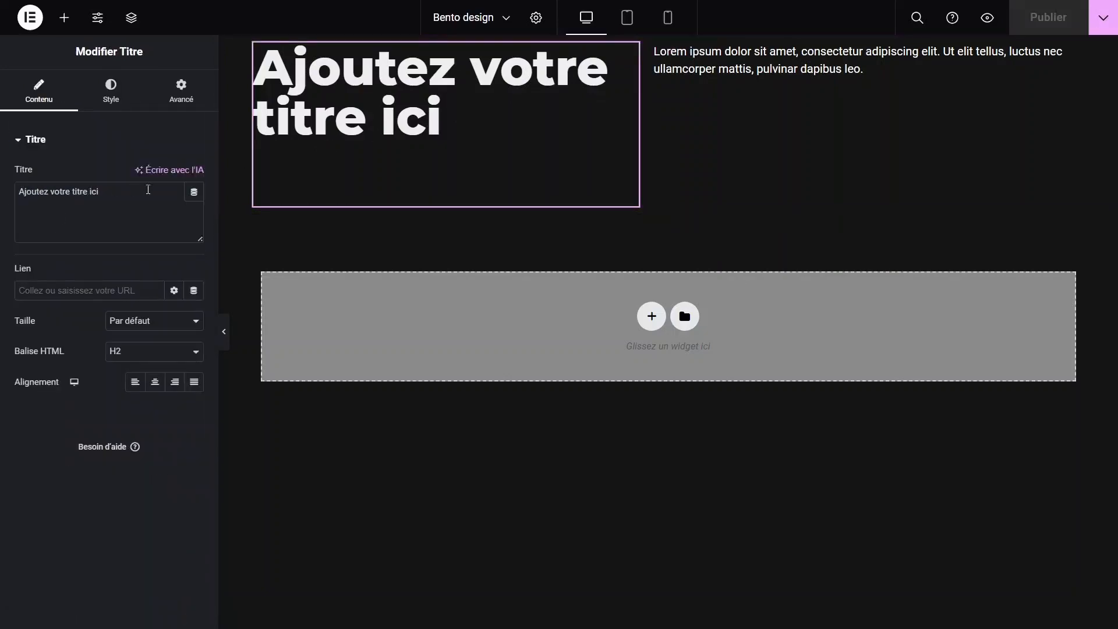
{"action": "left_click", "coordinate": [144, 201]}
{"action": "key", "text": "ctrl+a"}
{"action": "type", "text": "Bento UI design tendance 2024 avec elementor"}
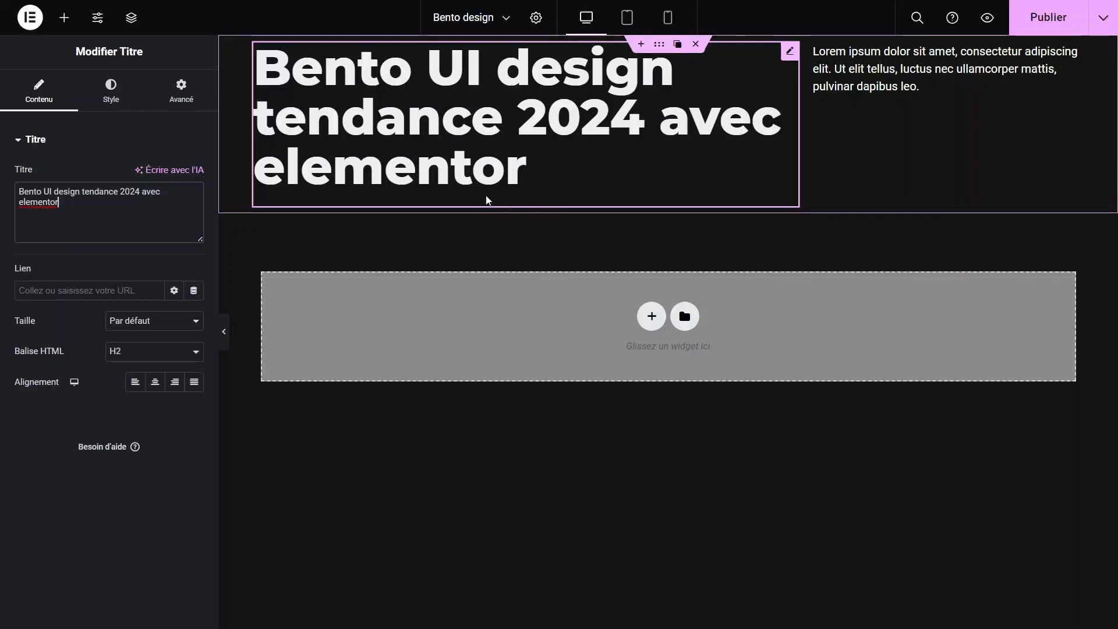
{"action": "left_click", "coordinate": [224, 331]}
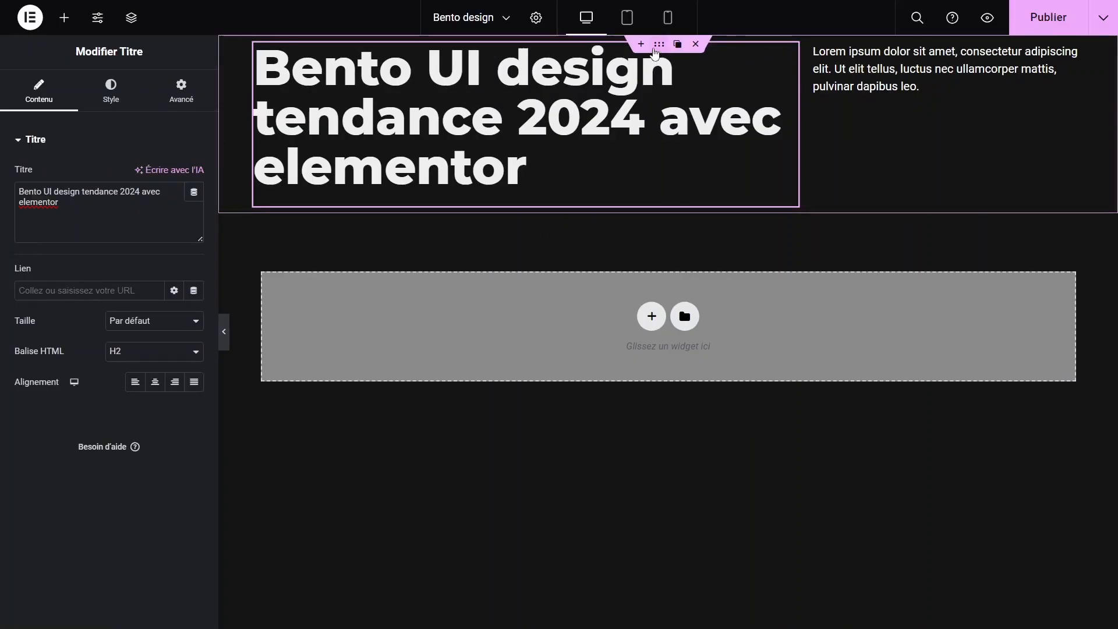
Justify the header container's content to the centre, align its items to the end, and preview the layout at full width
{"action": "left_click", "coordinate": [654, 47]}
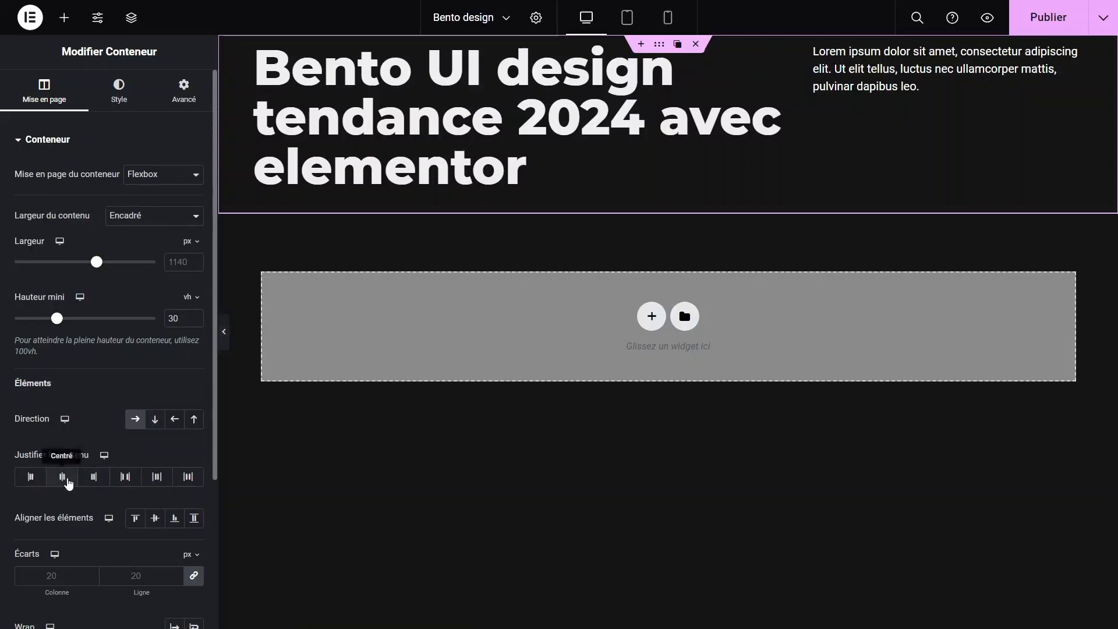
{"action": "left_click", "coordinate": [63, 476]}
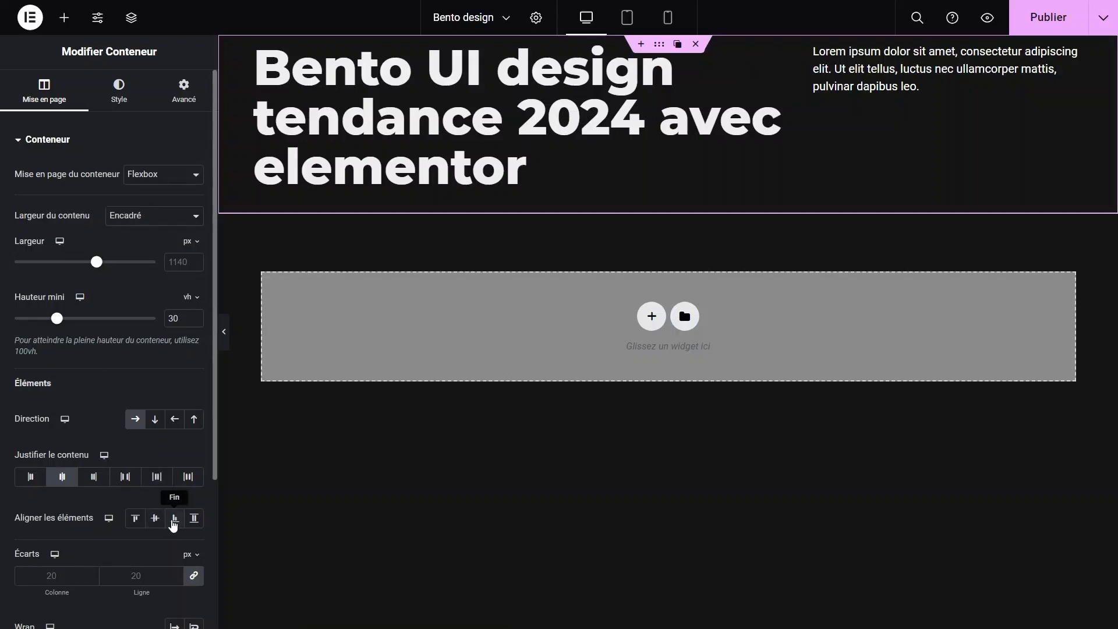
{"action": "left_click", "coordinate": [173, 522]}
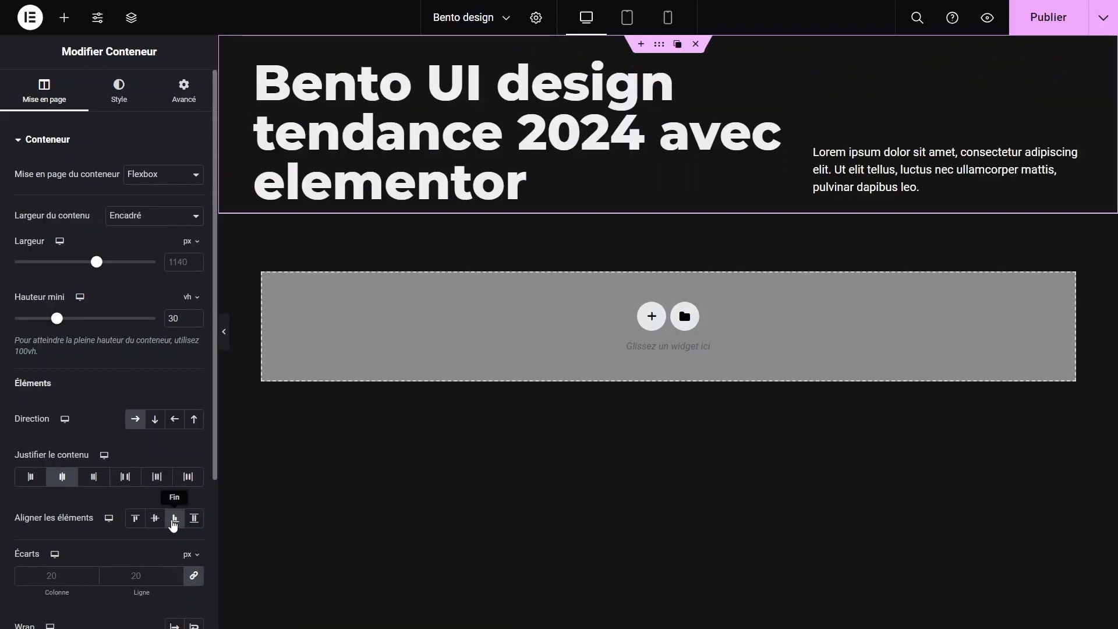
{"action": "left_click", "coordinate": [227, 341]}
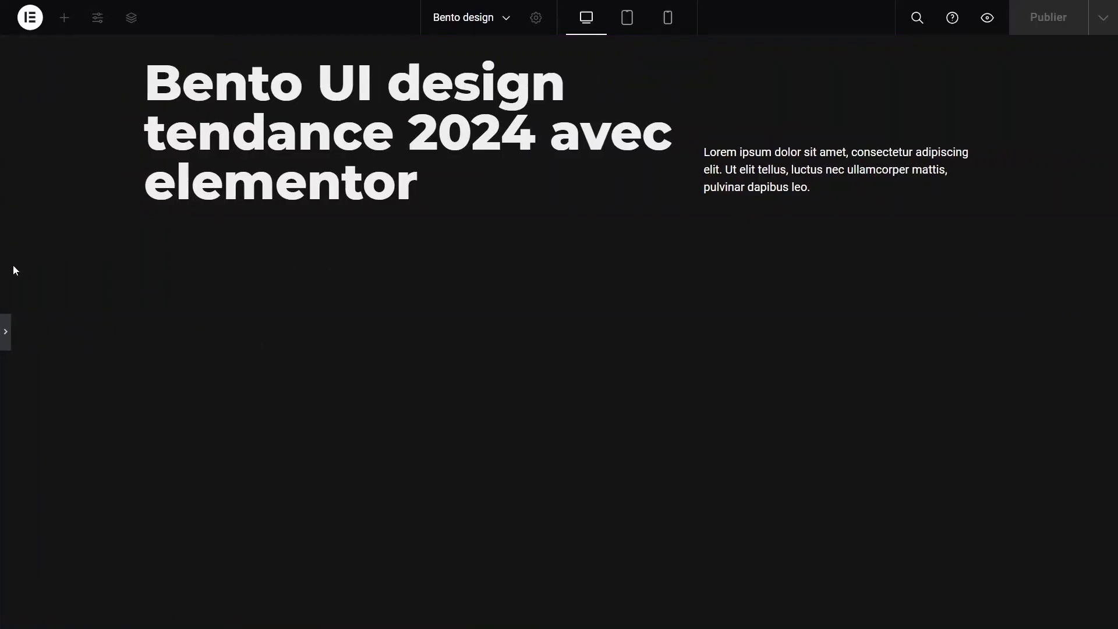
Reduce the title's font size to 58 px, checking the result at full page width
{"action": "left_click", "coordinate": [5, 331]}
{"action": "left_click", "coordinate": [111, 93]}
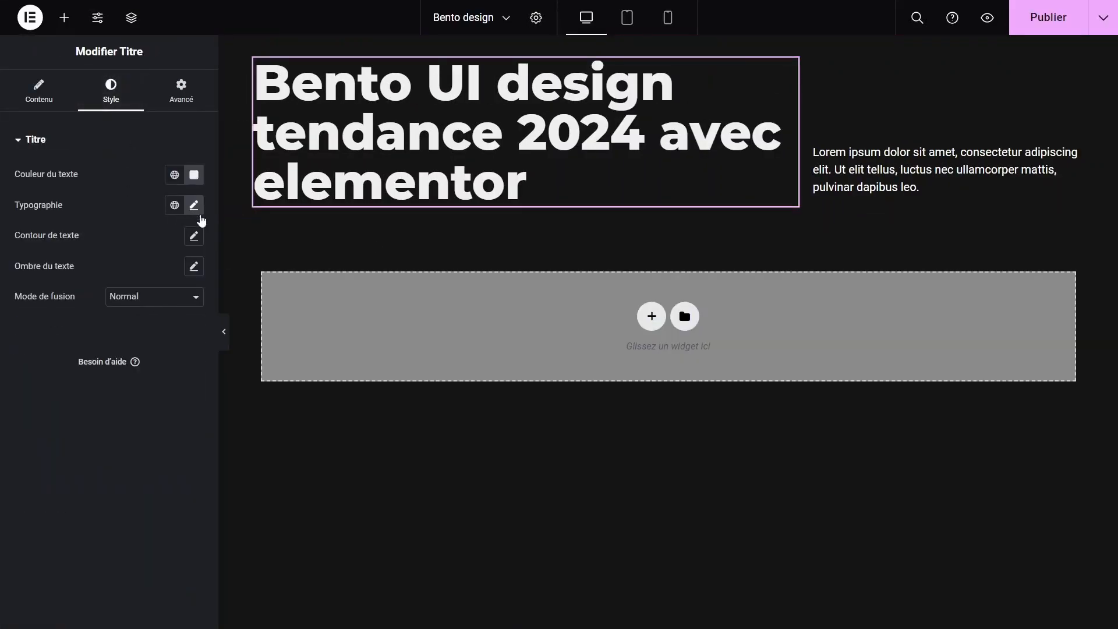
{"action": "left_click", "coordinate": [195, 205]}
{"action": "left_click_drag", "start_coordinate": [69, 320], "coordinate": [61, 321]}
{"action": "left_click", "coordinate": [224, 332]}
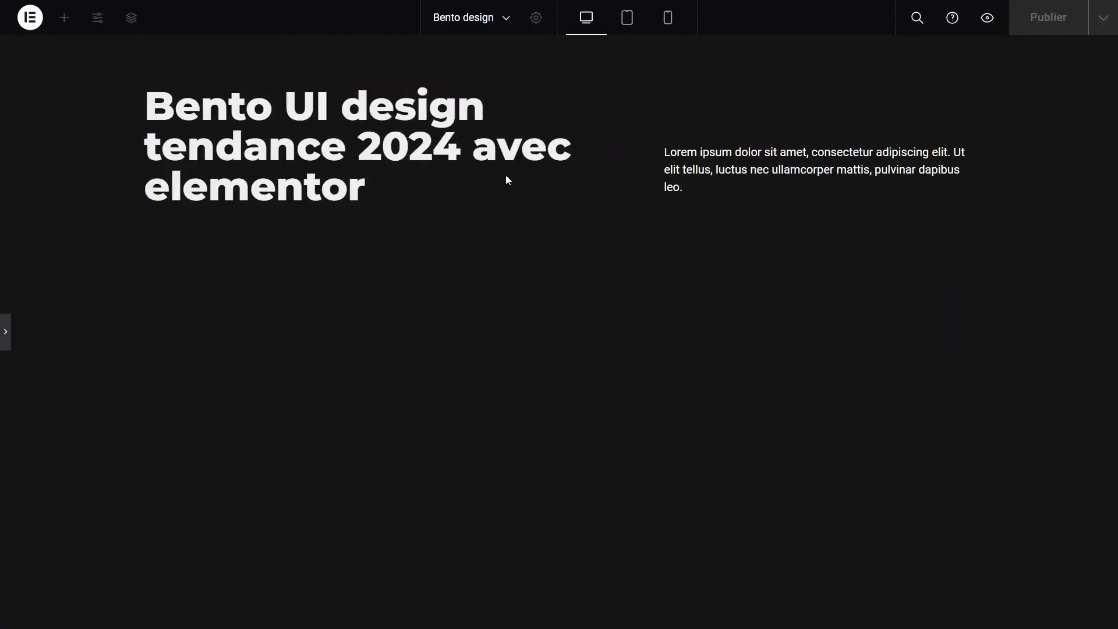
{"action": "left_click", "coordinate": [4, 332]}
{"action": "left_click", "coordinate": [195, 205]}
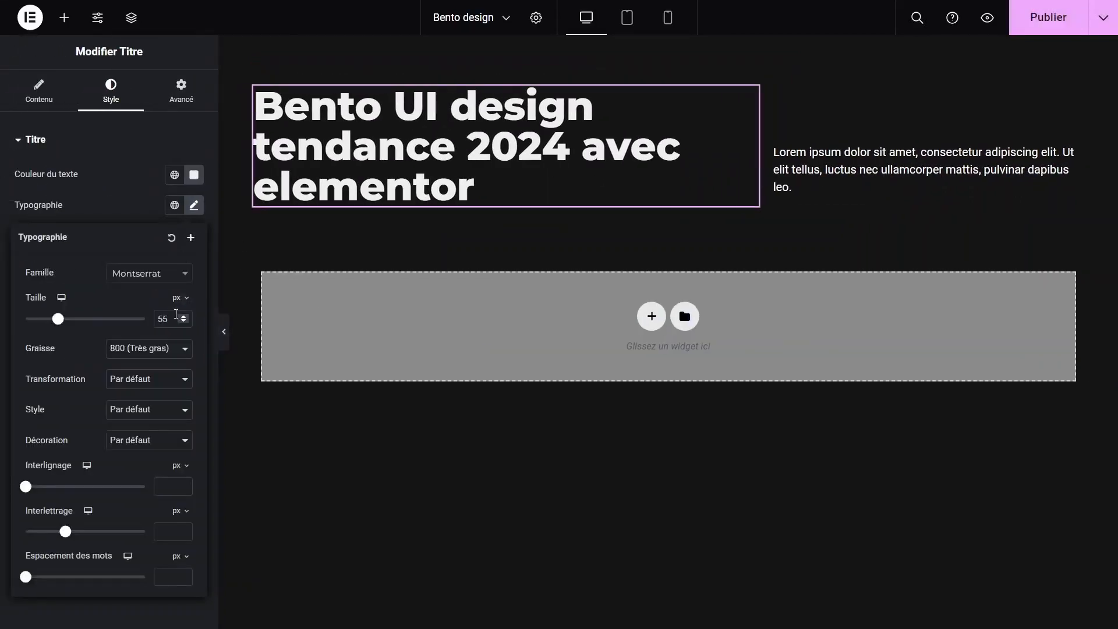
{"action": "left_click", "coordinate": [183, 317]}
{"action": "left_click", "coordinate": [183, 316]}
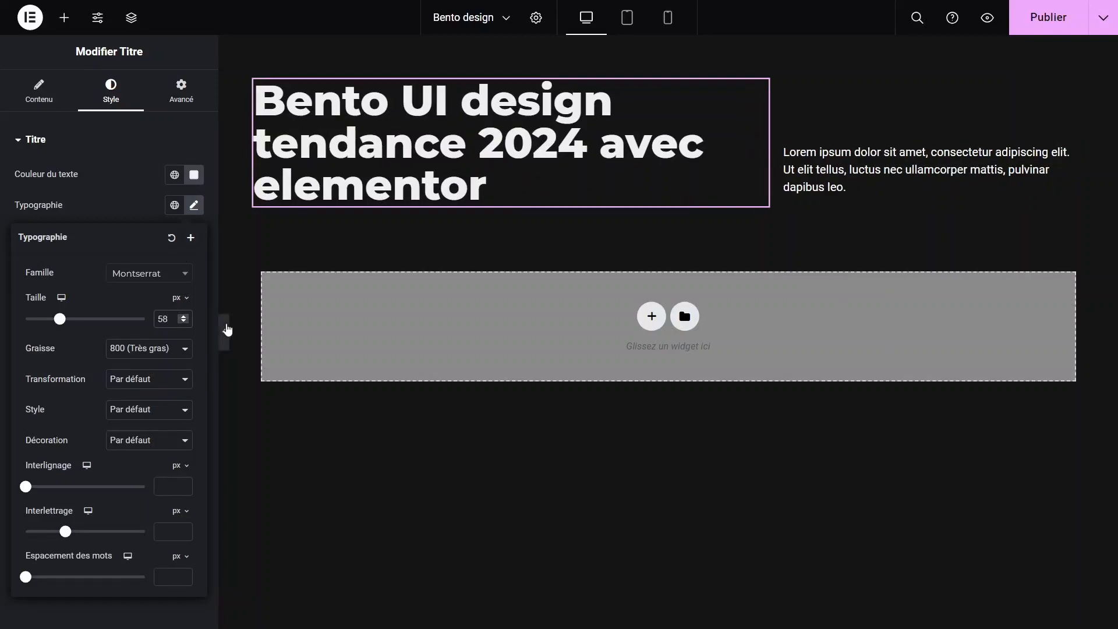
{"action": "left_click", "coordinate": [224, 331]}
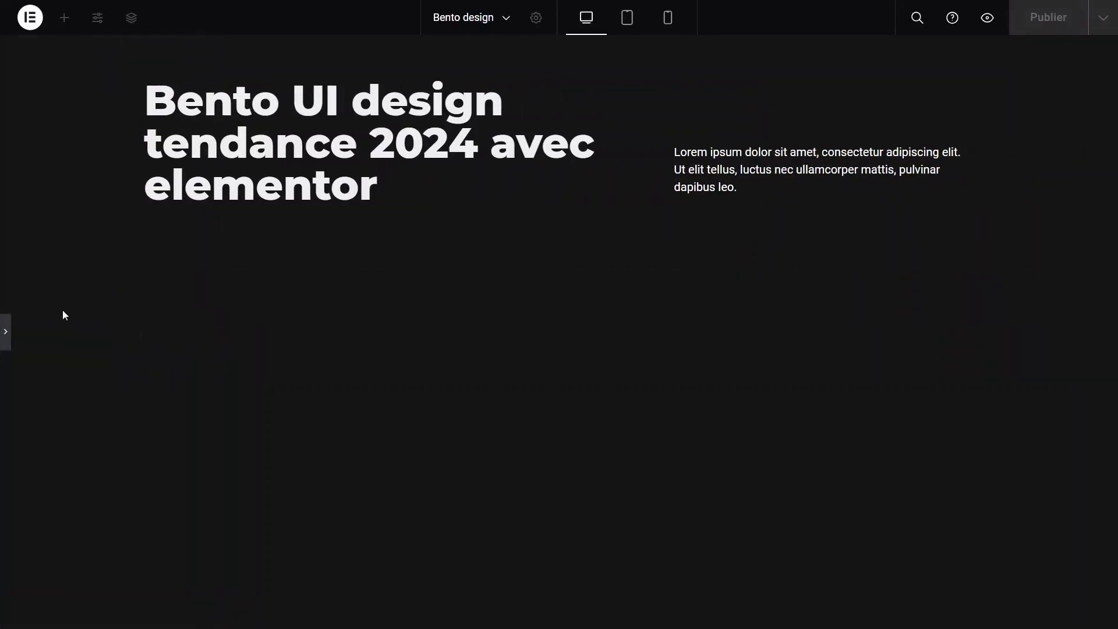
Set the lorem ipsum paragraph's font family to Montserrat and left-align its text
{"action": "left_click", "coordinate": [5, 333]}
{"action": "left_click", "coordinate": [879, 160]}
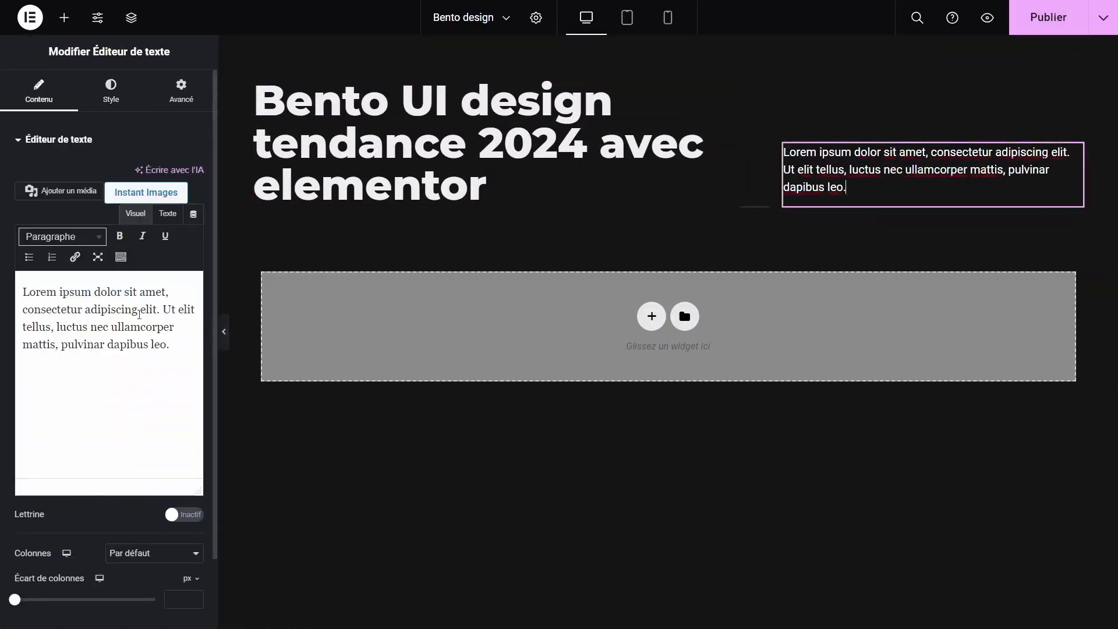
{"action": "left_click", "coordinate": [110, 91]}
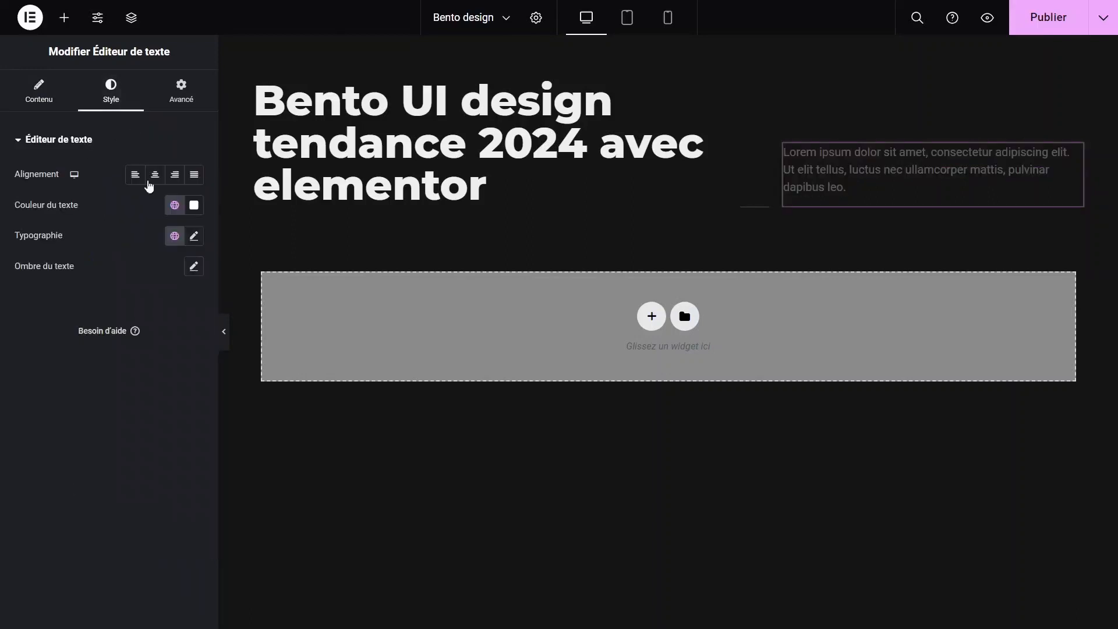
{"action": "left_click", "coordinate": [194, 236]}
{"action": "left_click", "coordinate": [143, 303]}
{"action": "type", "text": "m"}
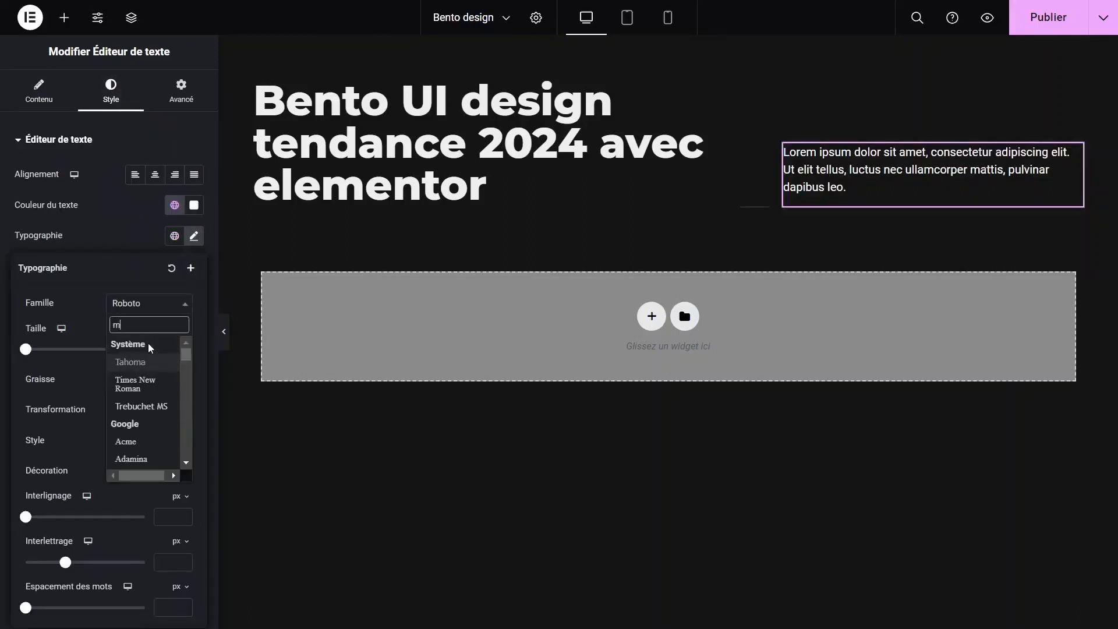
{"action": "type", "text": "onts"}
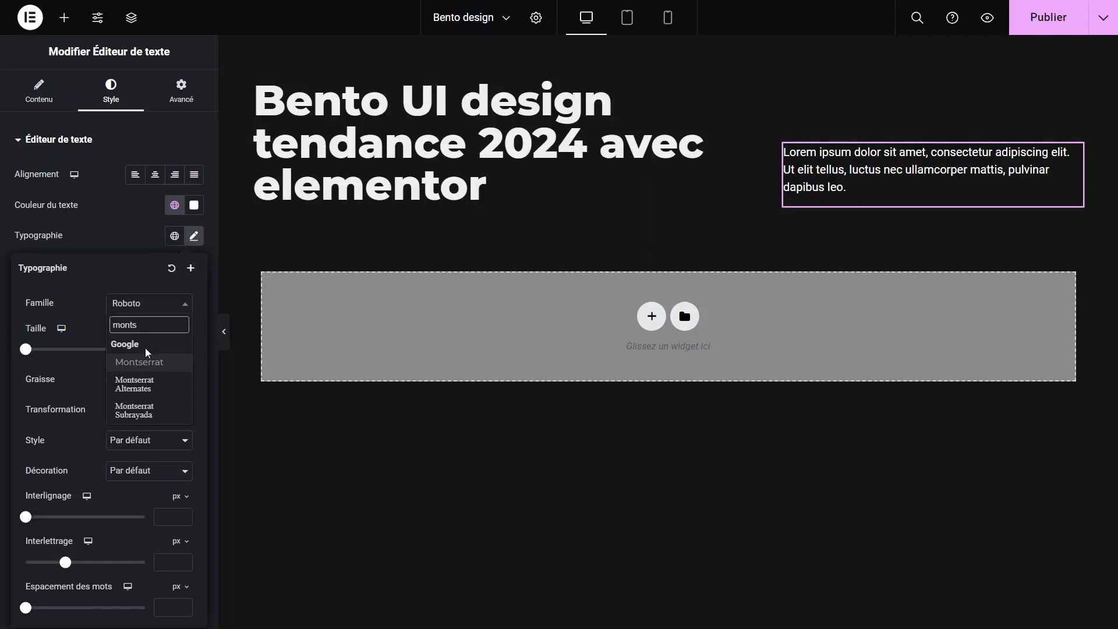
{"action": "left_click", "coordinate": [146, 362]}
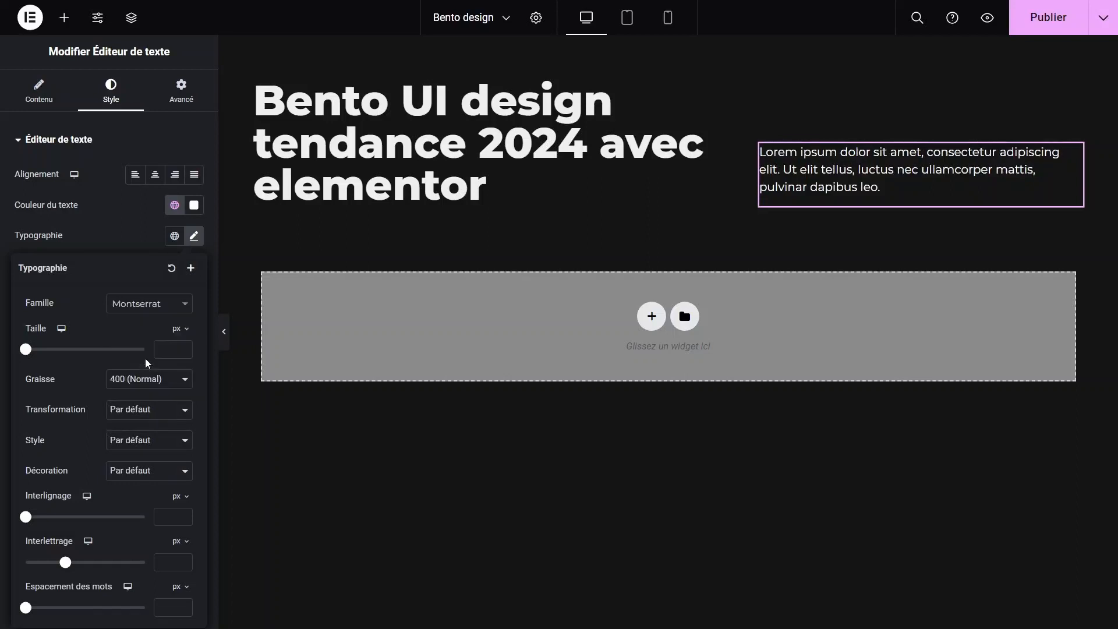
{"action": "left_click", "coordinate": [115, 240]}
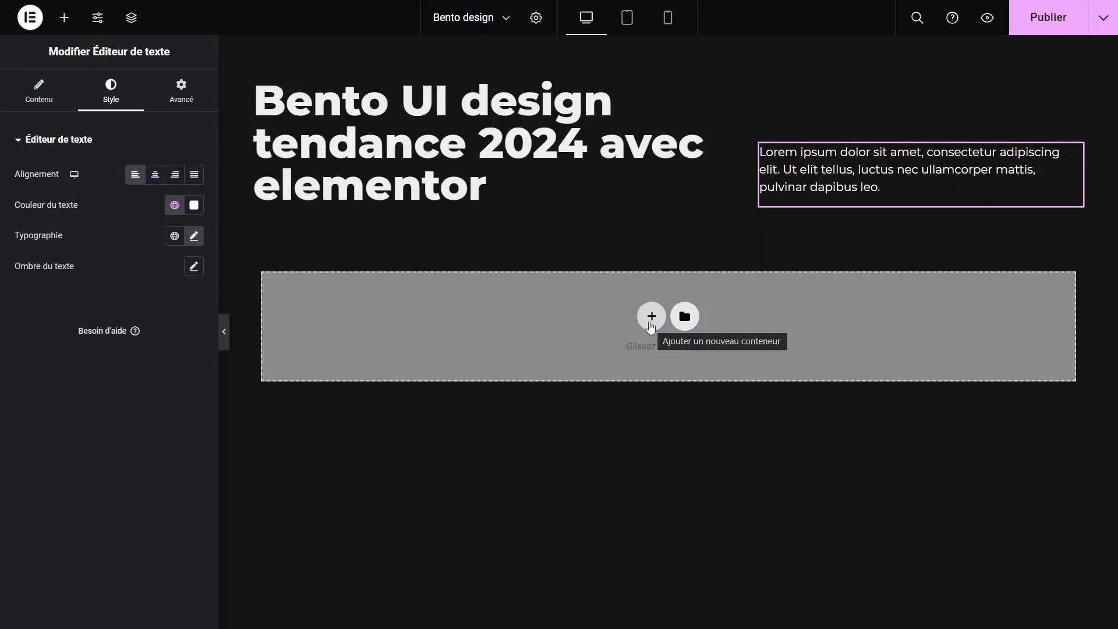
Add a second Flexbox container below the header with the two-by-two structure of four equal cells
{"action": "left_click", "coordinate": [651, 317]}
{"action": "left_click", "coordinate": [613, 367]}
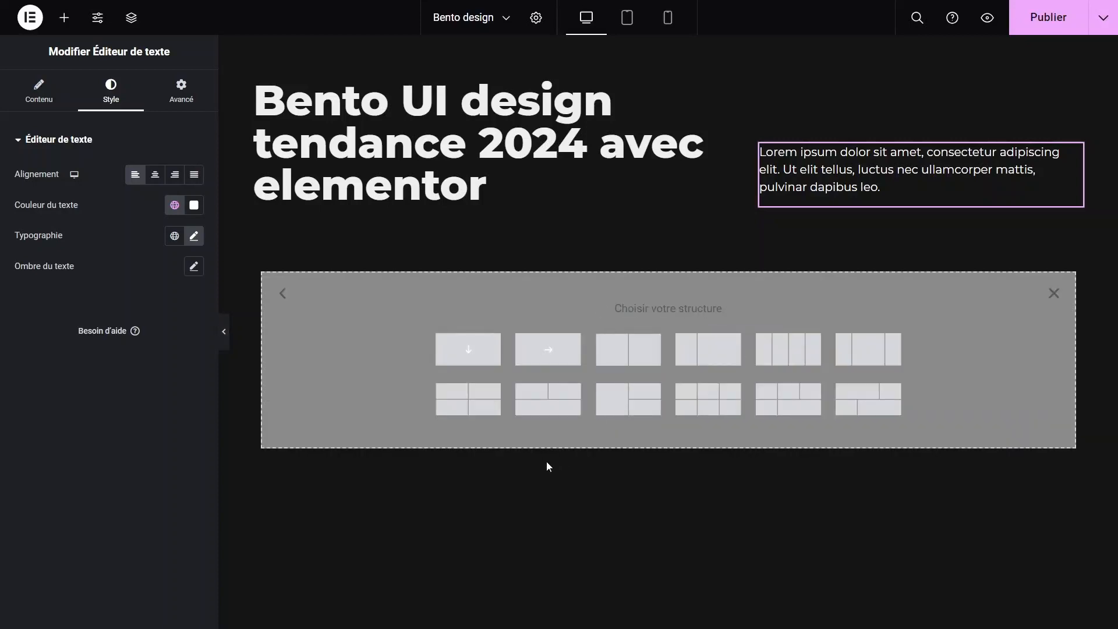
{"action": "left_click", "coordinate": [471, 411]}
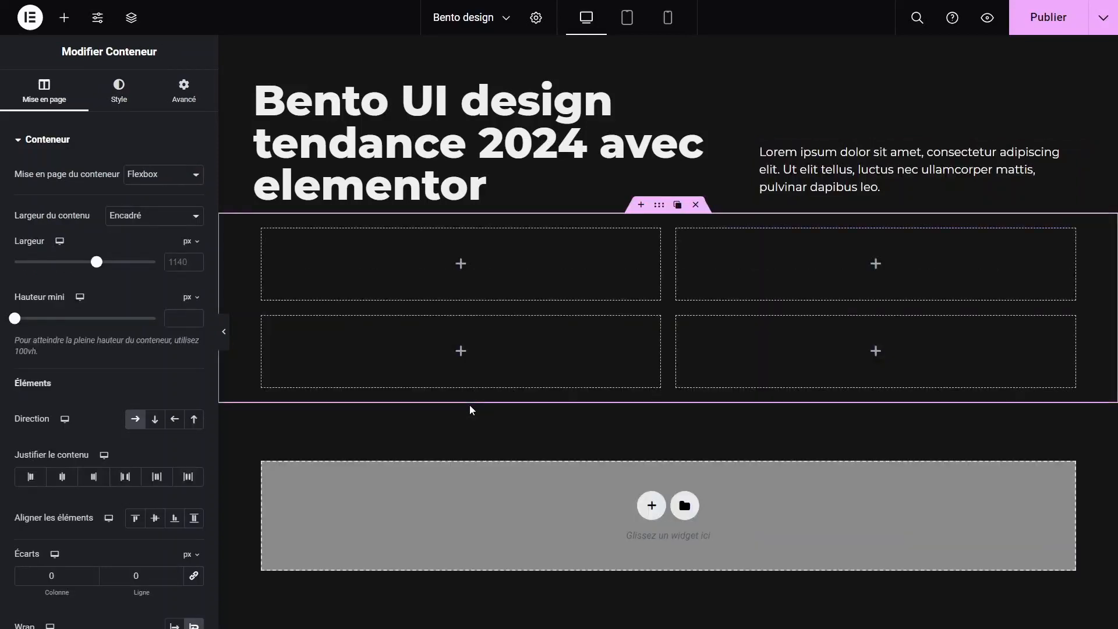
Set the widths of the top row's two cells to 33,33% for the first and 66,67% for the second
{"action": "left_click", "coordinate": [264, 230]}
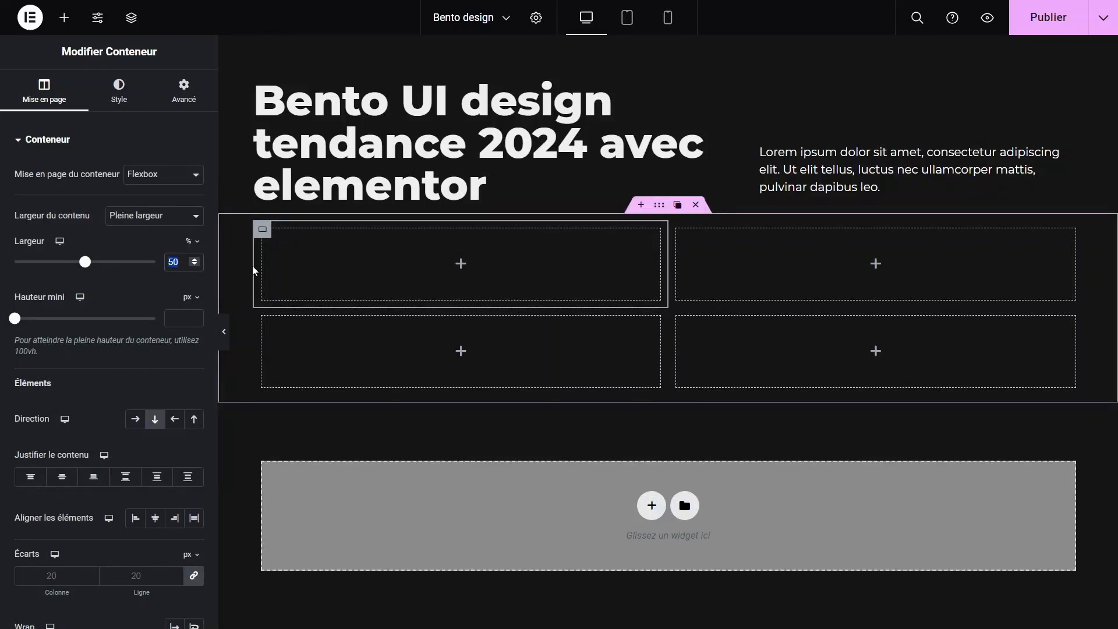
{"action": "type", "text": "33,33"}
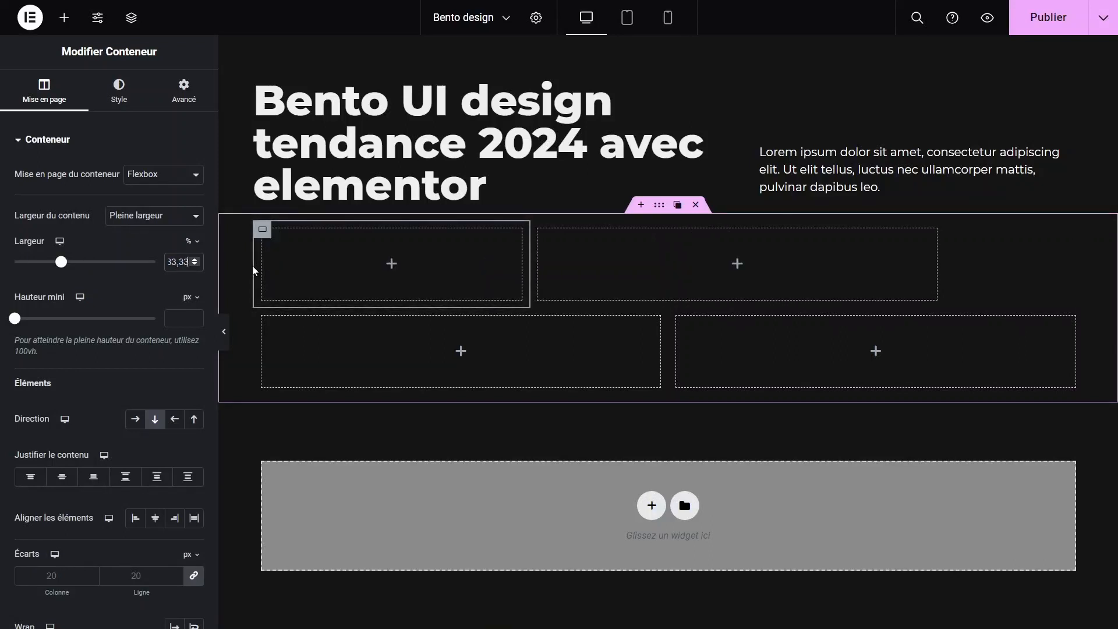
{"action": "left_click", "coordinate": [536, 230]}
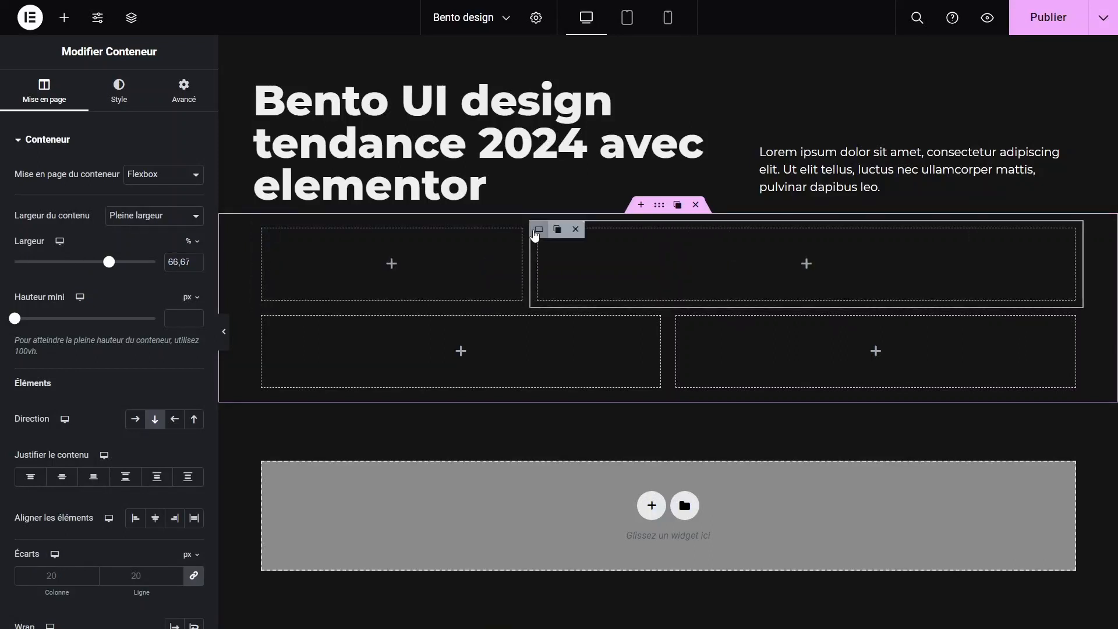
{"action": "left_click_drag", "start_coordinate": [169, 265], "coordinate": [197, 267]}
Set the widths of the bottom row's two cells to 66,67% for the first and 33,33% for the second
{"action": "left_click", "coordinate": [169, 268]}
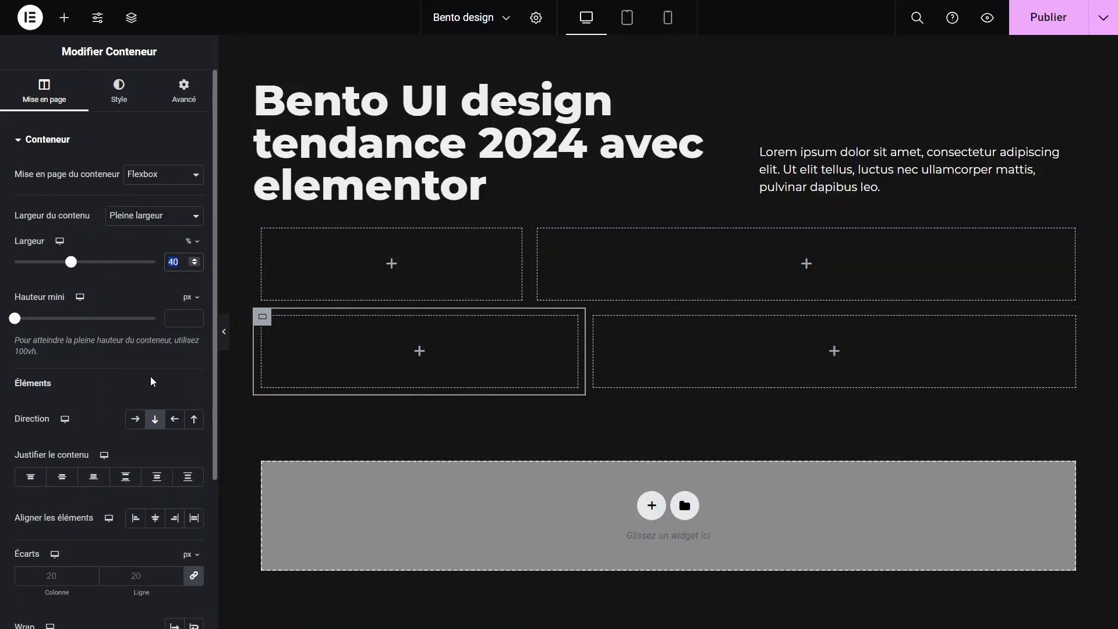
{"action": "type", "text": "33"}
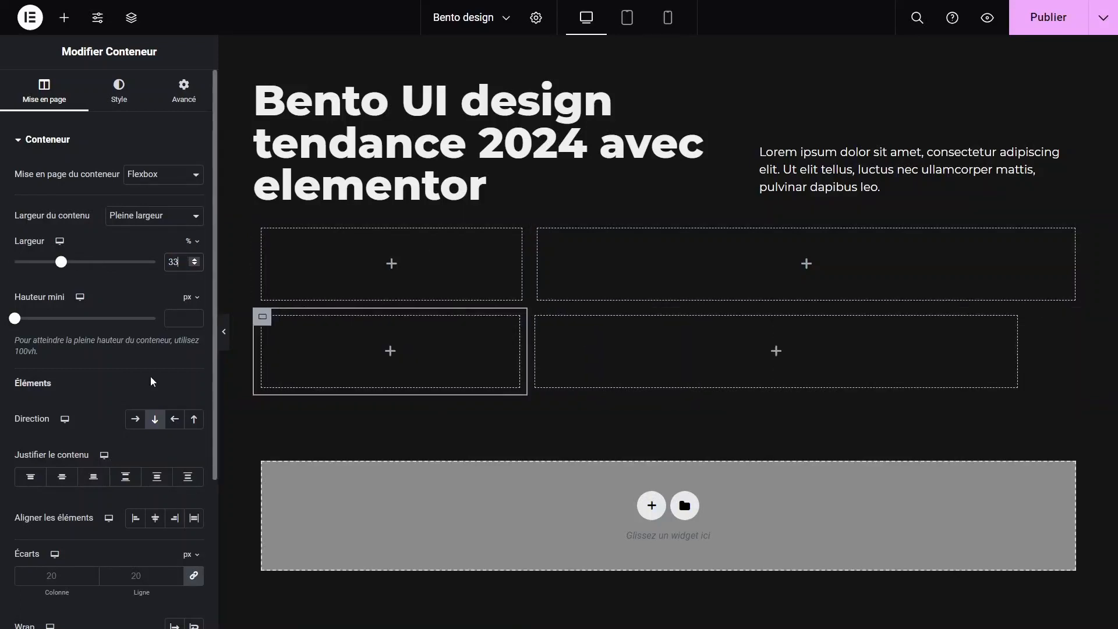
{"action": "key", "text": "BackSpace"}
{"action": "key", "text": "BackSpace"}
{"action": "type", "text": "66"}
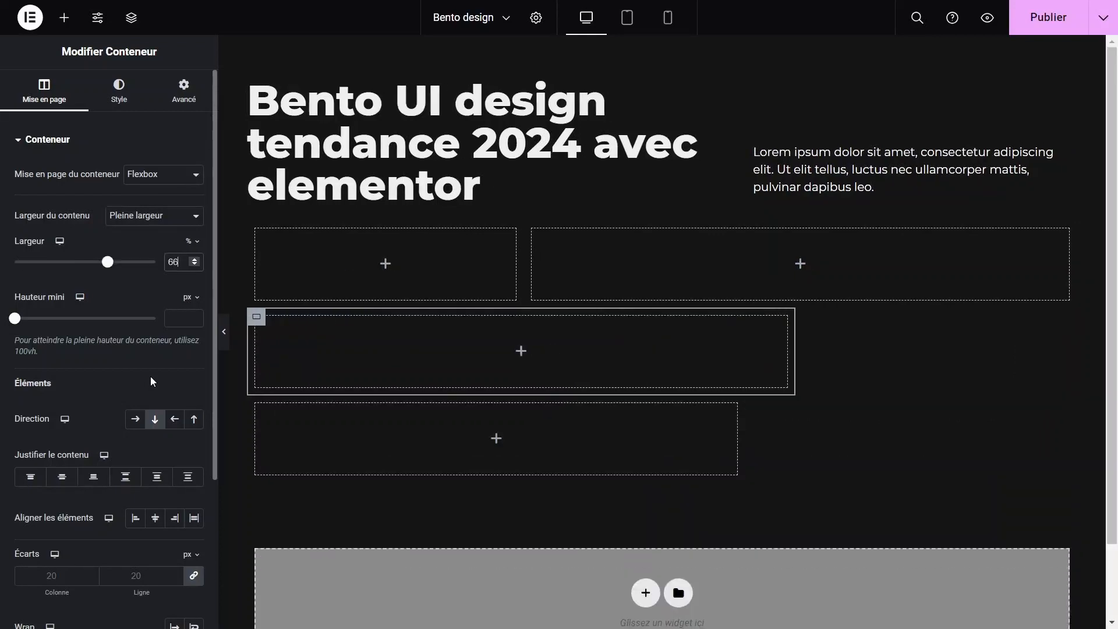
{"action": "type", "text": ",67"}
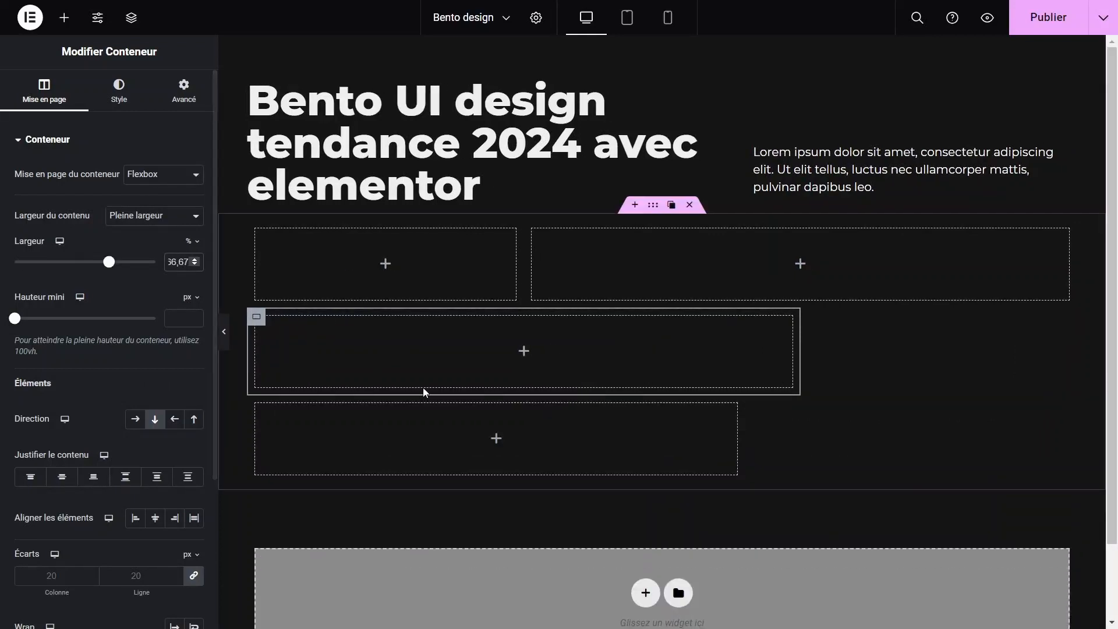
{"action": "left_click", "coordinate": [283, 415]}
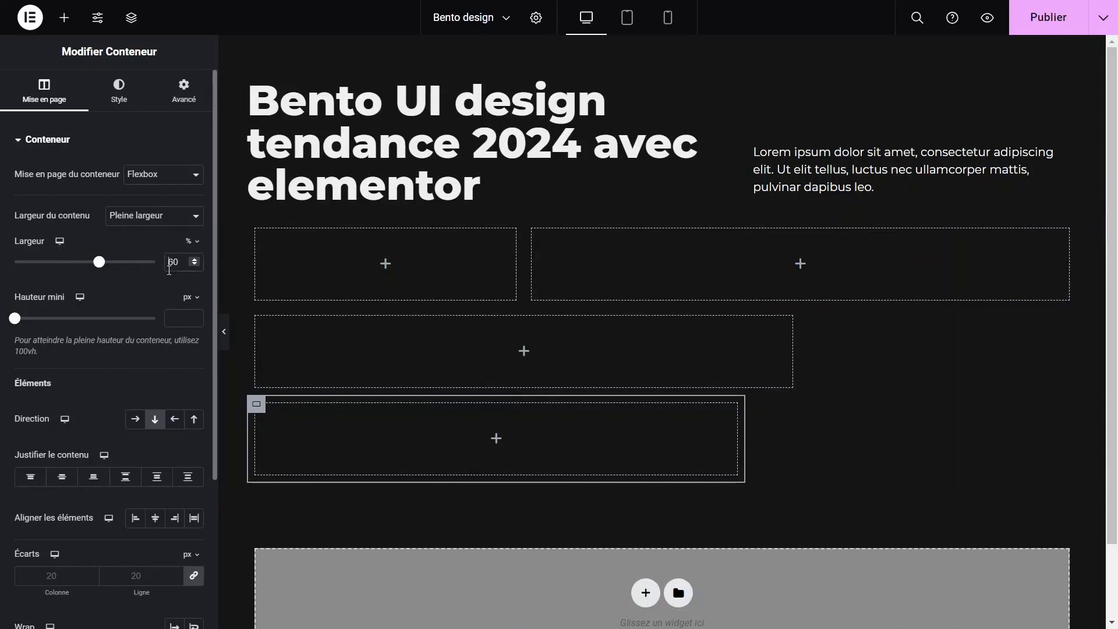
{"action": "type", "text": "33,33"}
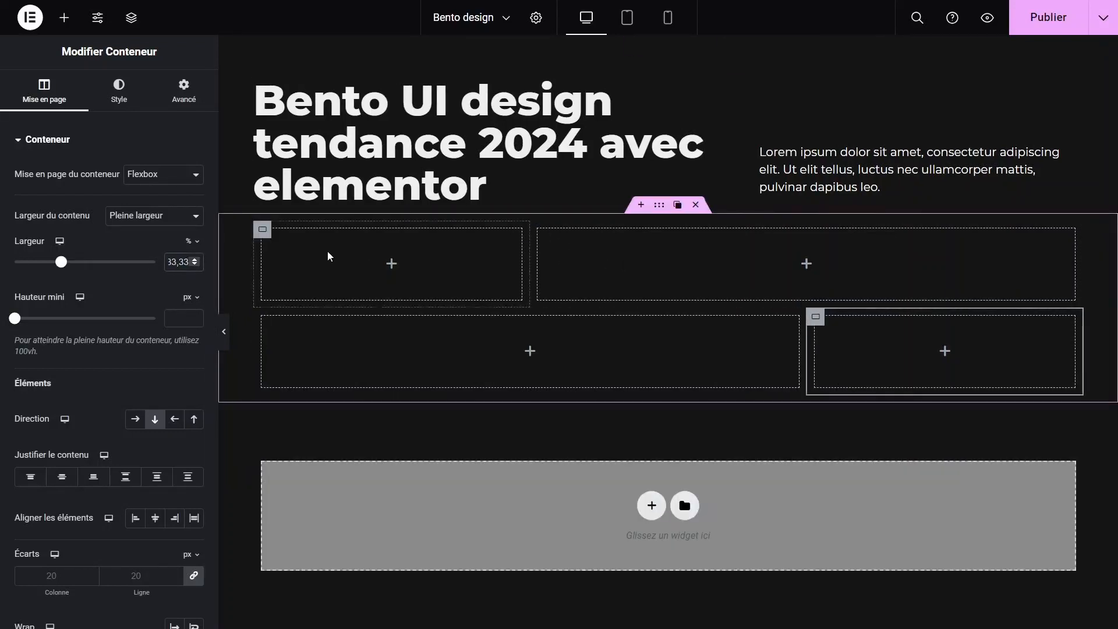
Give the top row's narrow cell a classic background using the paper collage image 2w3wl9zyqvs.jpg from the media library
{"action": "left_click", "coordinate": [273, 259]}
{"action": "mouse_move", "coordinate": [262, 238]}
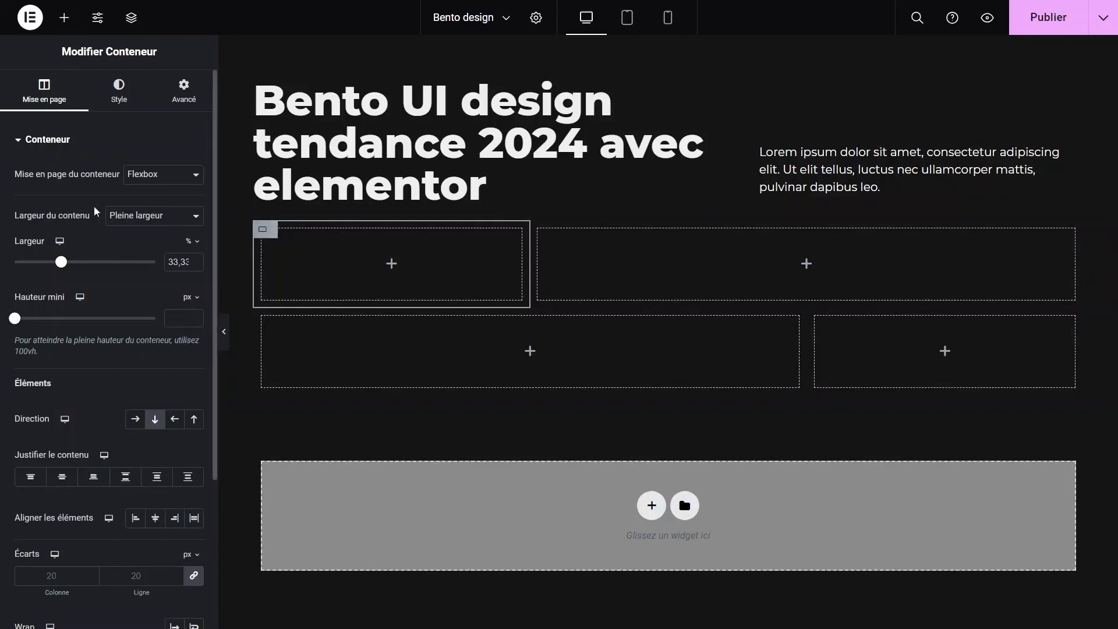
{"action": "left_click", "coordinate": [119, 92]}
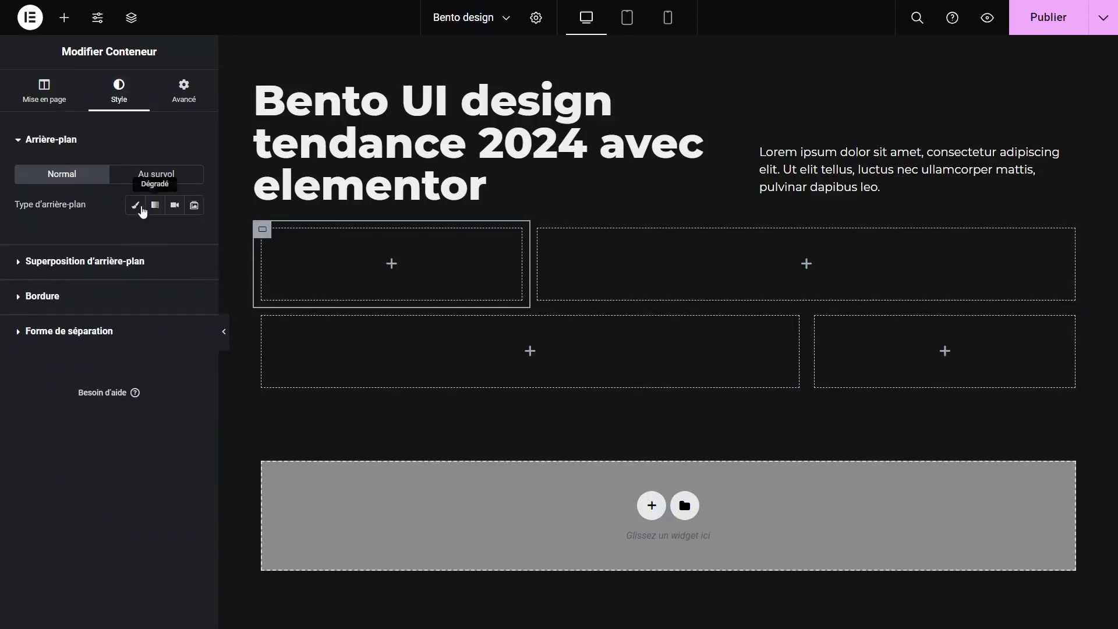
{"action": "left_click", "coordinate": [136, 206]}
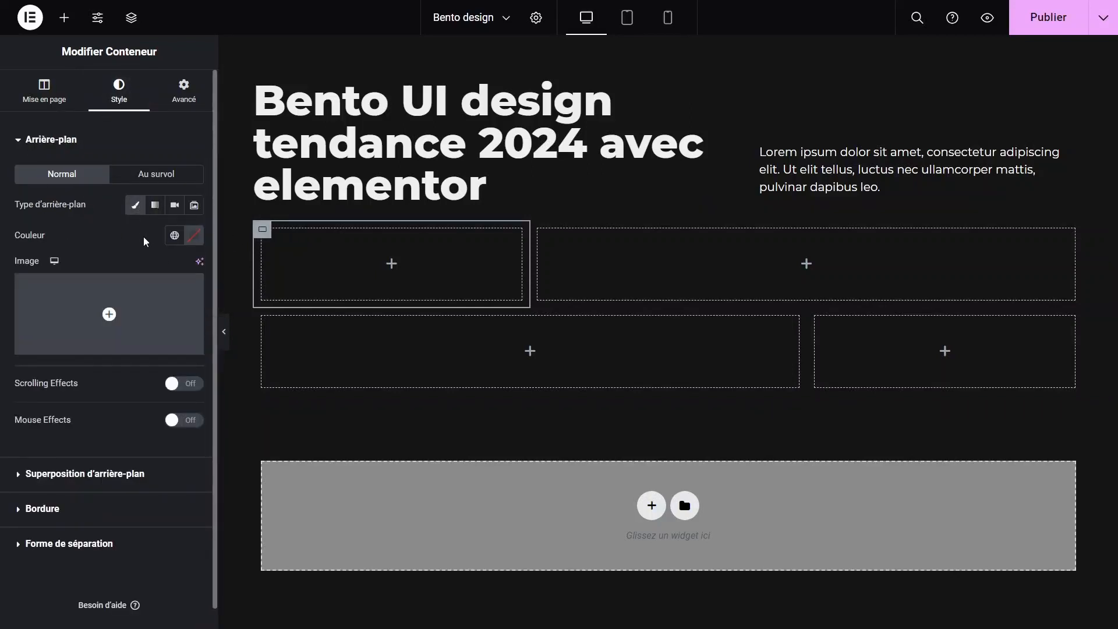
{"action": "left_click", "coordinate": [109, 314]}
{"action": "left_click", "coordinate": [343, 211]}
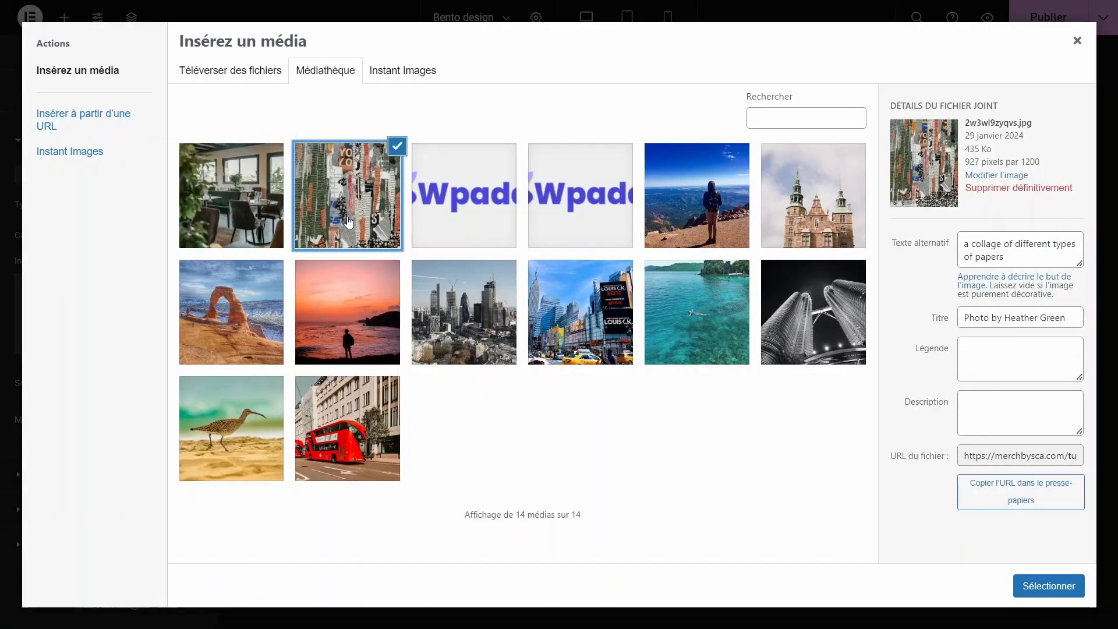
{"action": "left_click", "coordinate": [1057, 585]}
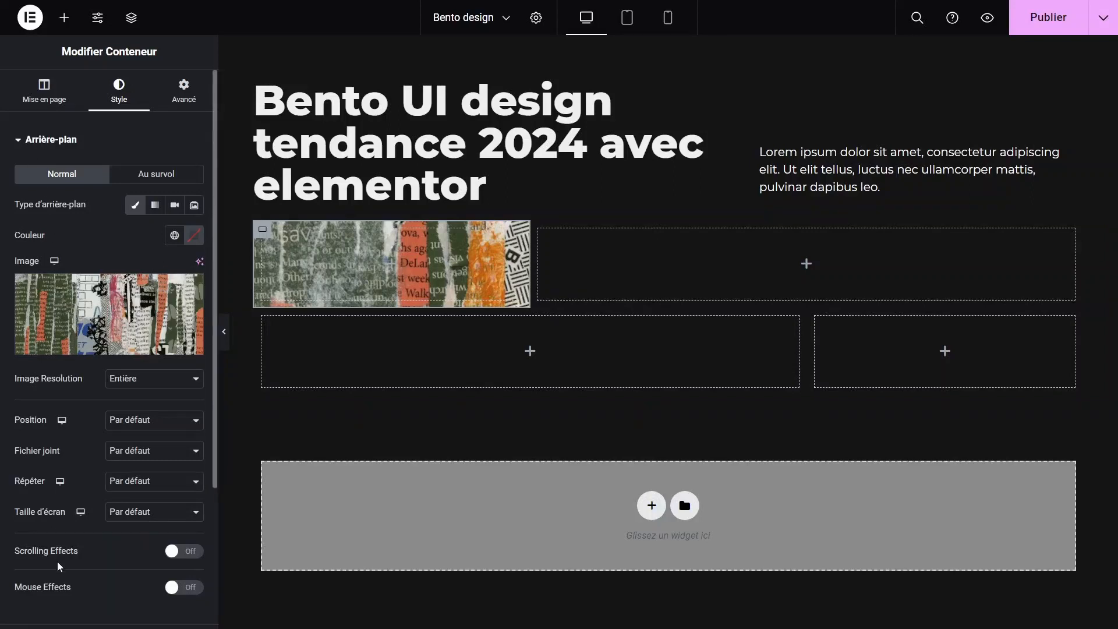
Give the collage cell a solid 6 px border in colour #F5F5F5 and round its corners
{"action": "left_click", "coordinate": [42, 142]}
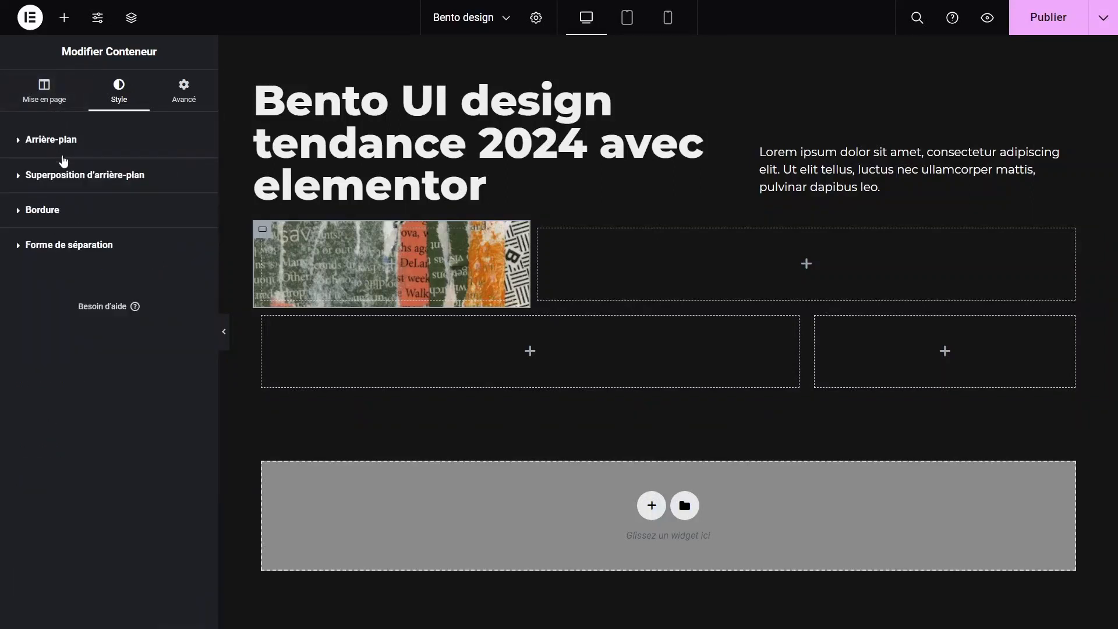
{"action": "left_click", "coordinate": [51, 214]}
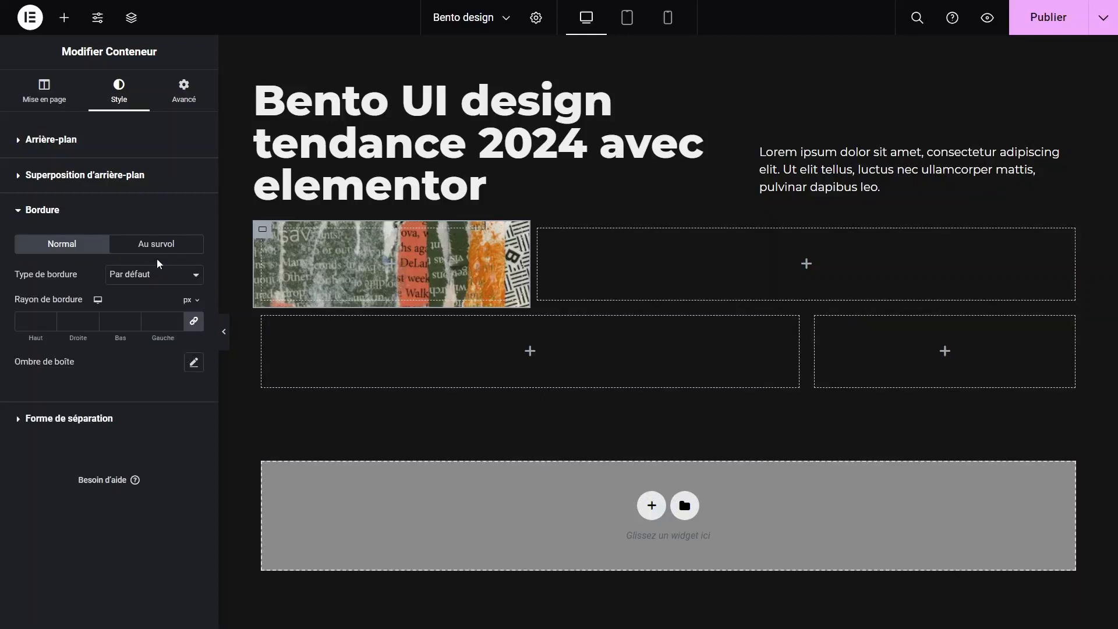
{"action": "left_click", "coordinate": [139, 282]}
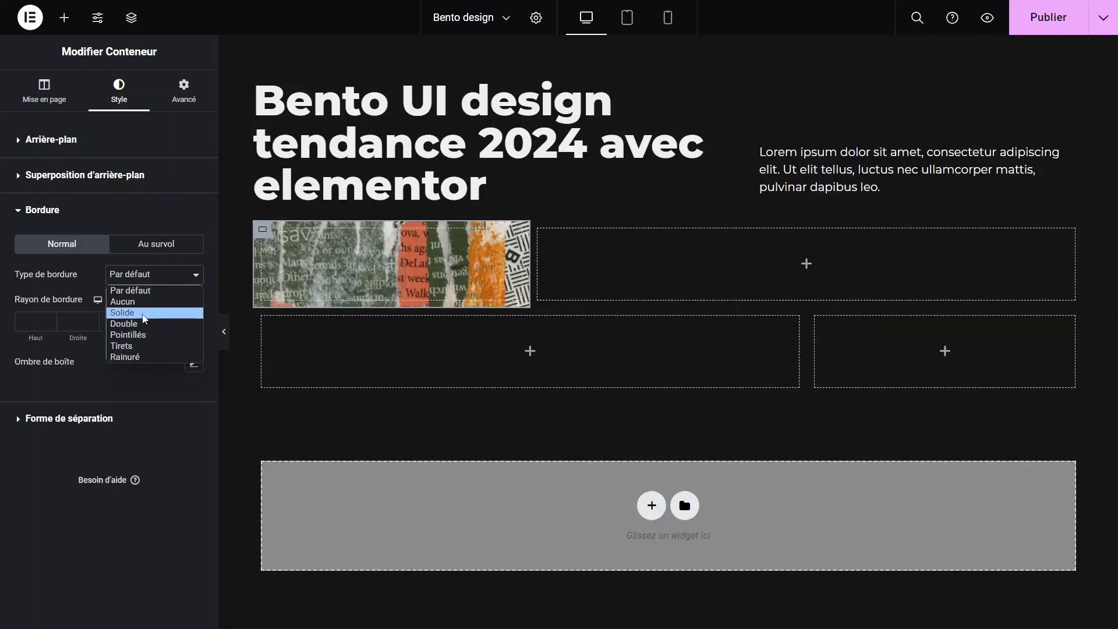
{"action": "left_click", "coordinate": [124, 313]}
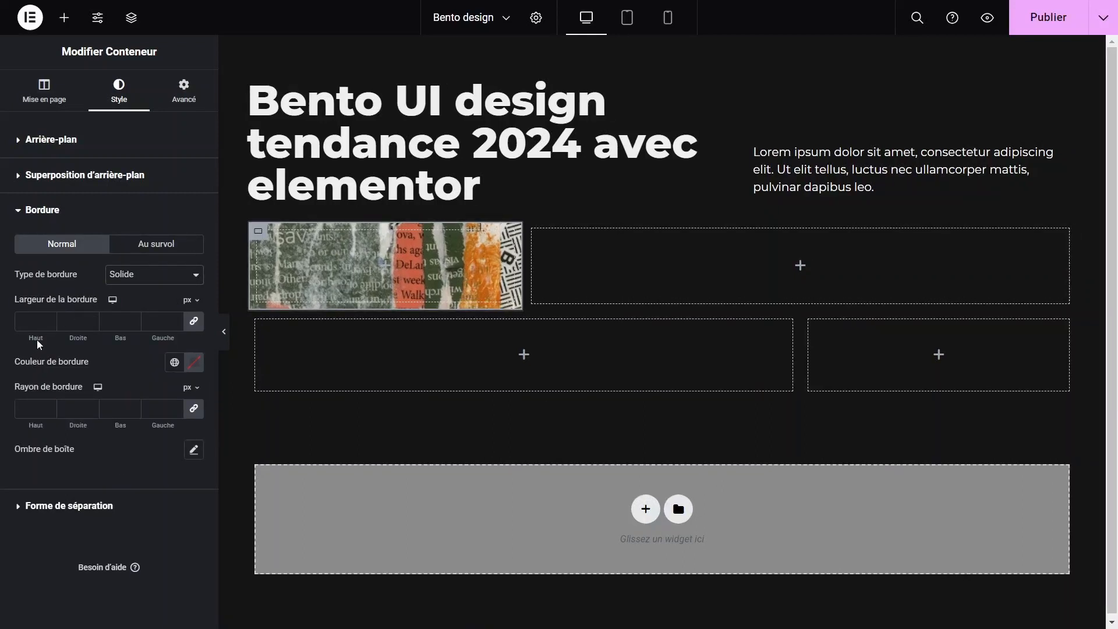
{"action": "left_click_drag", "start_coordinate": [40, 338], "coordinate": [42, 338]}
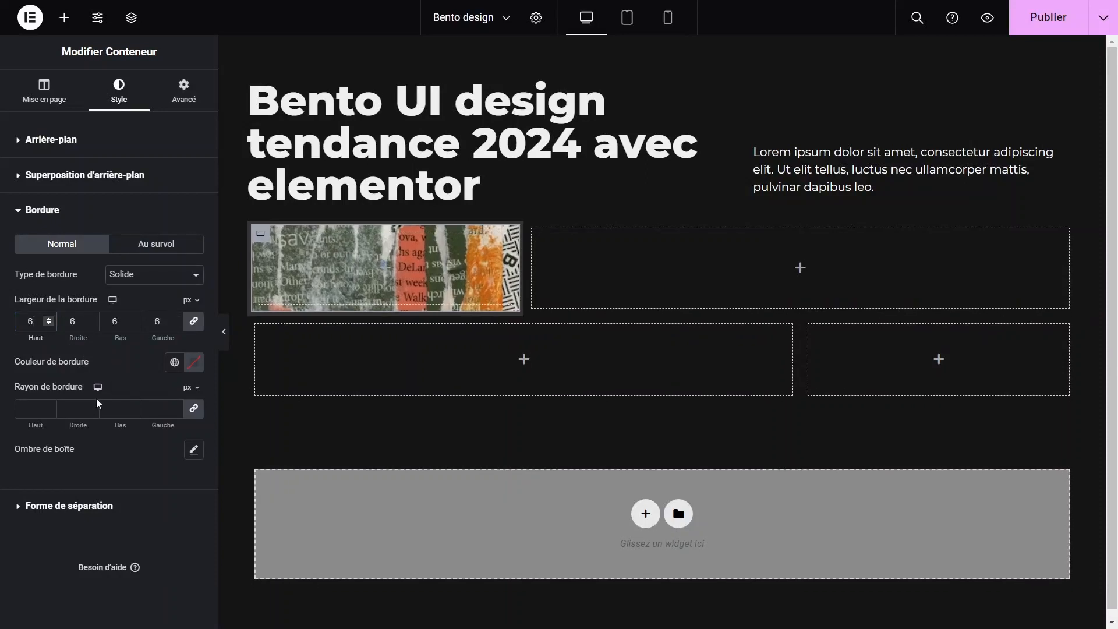
{"action": "left_click", "coordinate": [194, 366]}
{"action": "mouse_move", "coordinate": [120, 424]}
{"action": "left_mouse_down"}
{"action": "mouse_move", "coordinate": [114, 404]}
{"action": "mouse_move", "coordinate": [87, 407]}
{"action": "mouse_move", "coordinate": [106, 426]}
{"action": "left_mouse_up"}
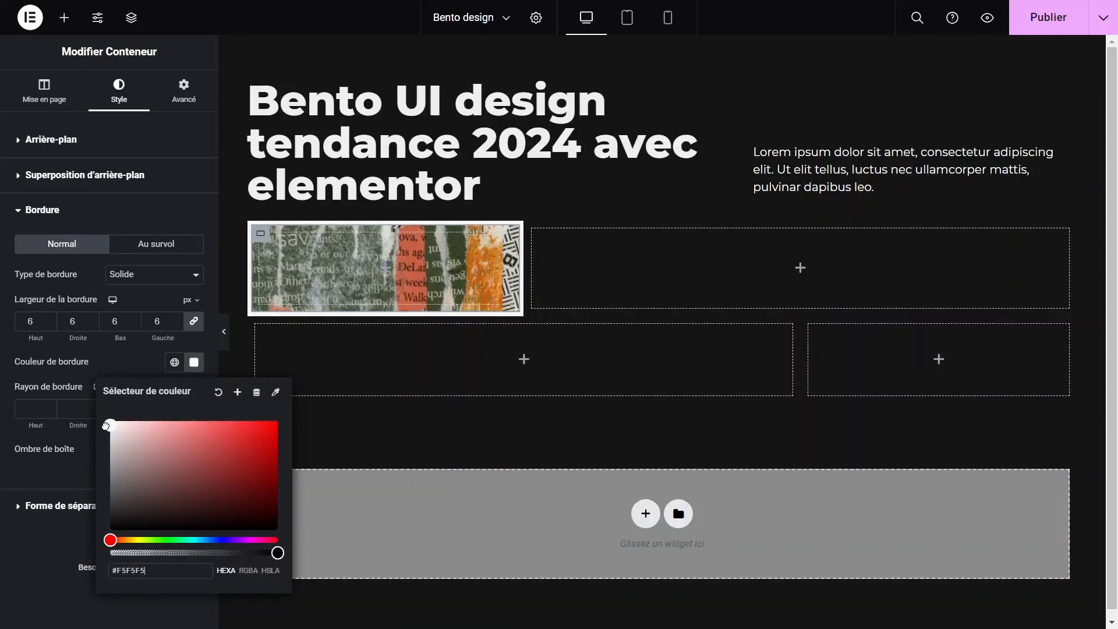
{"action": "left_click", "coordinate": [7, 343]}
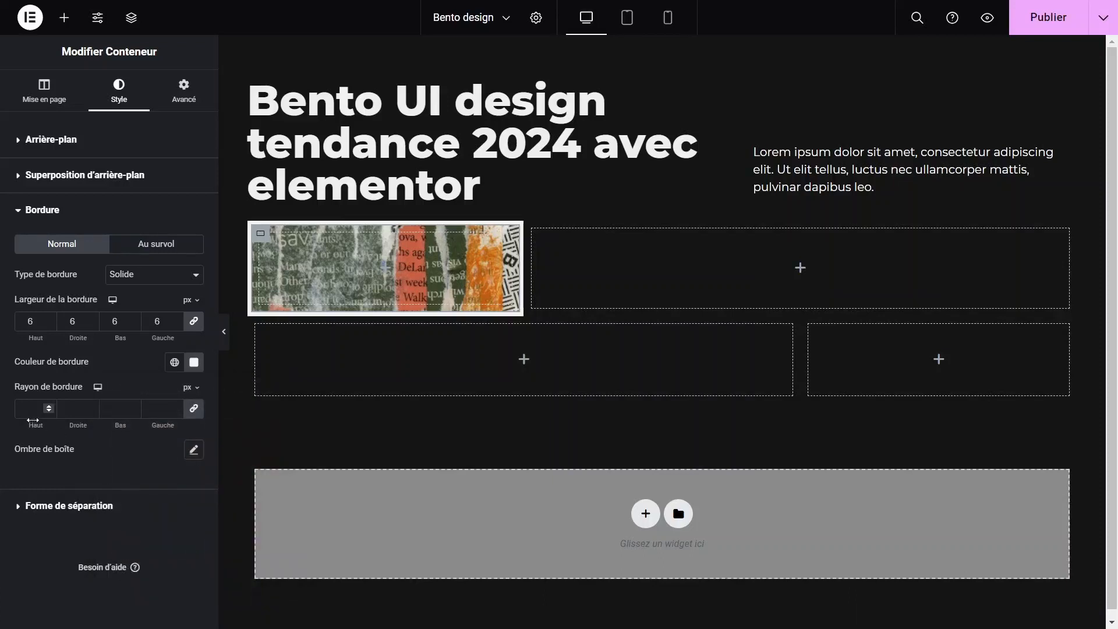
{"action": "left_click", "coordinate": [37, 401]}
Set the collage cell's minimum height to 208 px
{"action": "left_click", "coordinate": [44, 92]}
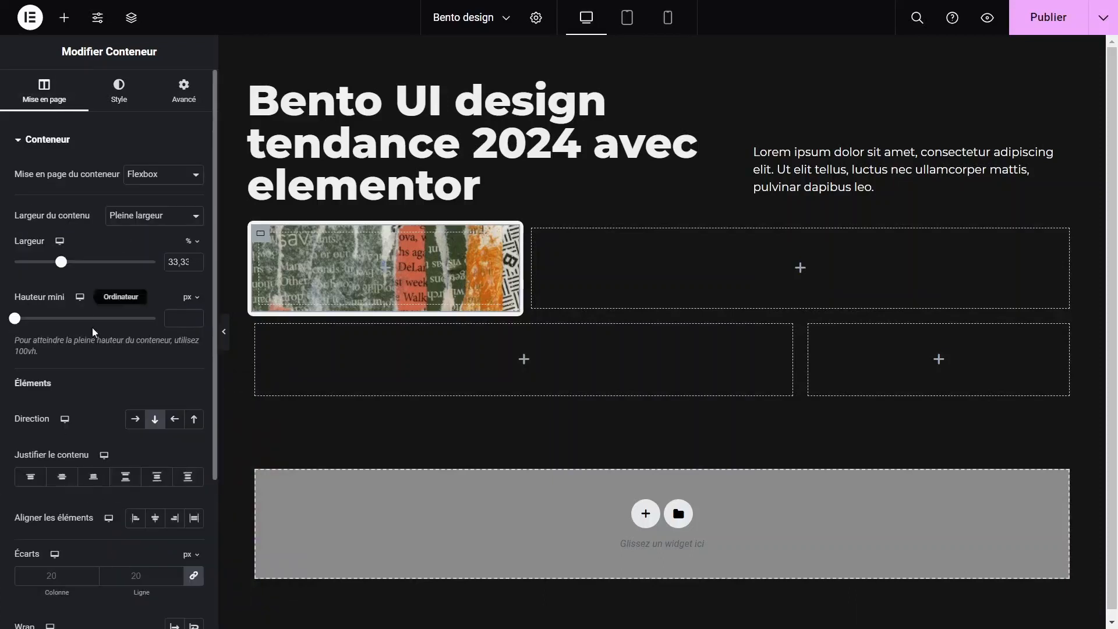
{"action": "left_click_drag", "start_coordinate": [15, 317], "coordinate": [35, 320]}
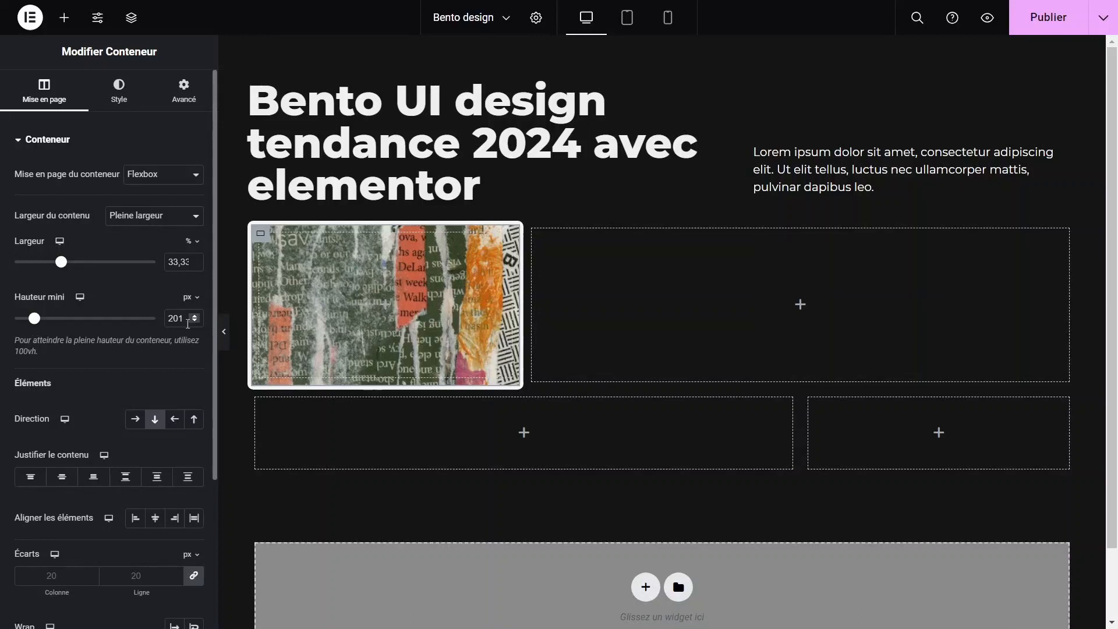
{"action": "double_click", "coordinate": [171, 315]}
{"action": "type", "text": "208"}
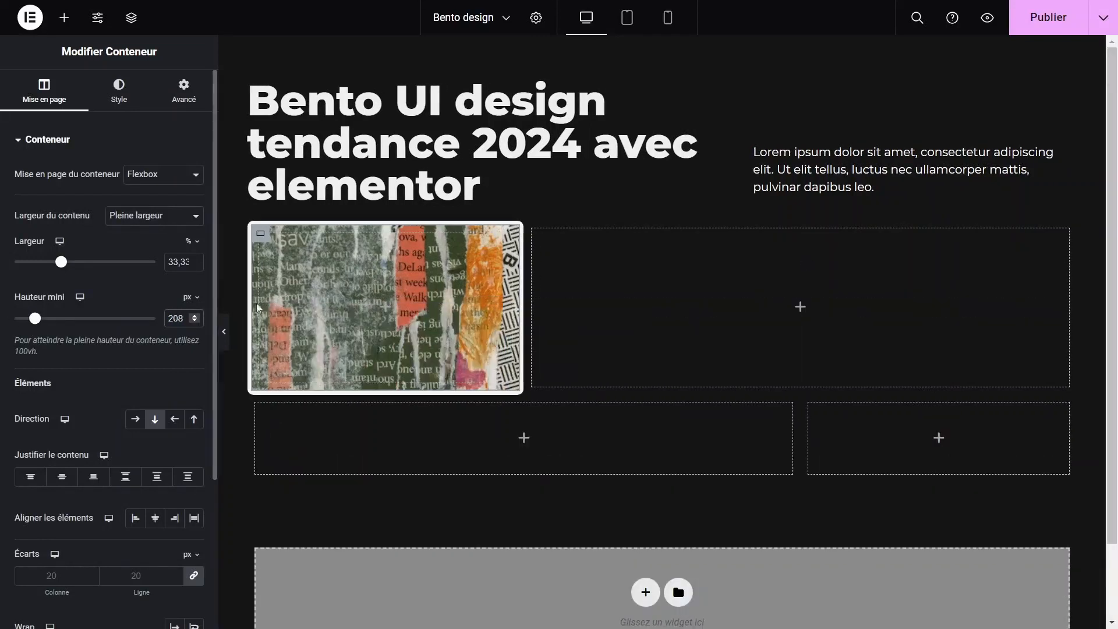
Copy the collage cell and paste its style onto the second cell of the top row
{"action": "right_click", "coordinate": [271, 252]}
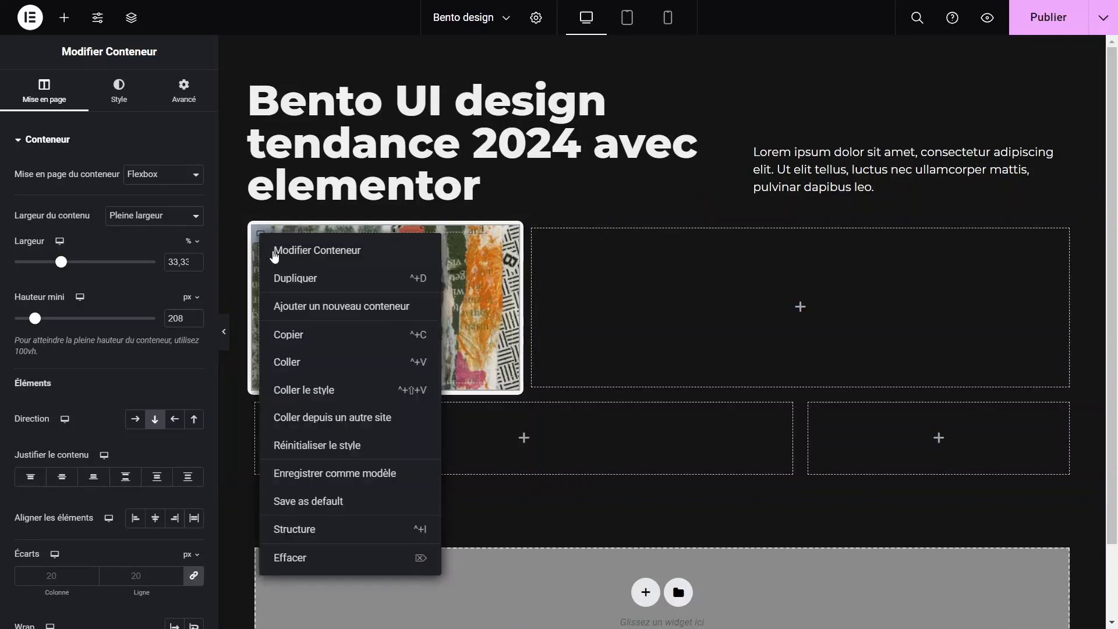
{"action": "left_click", "coordinate": [307, 345]}
{"action": "right_click", "coordinate": [571, 260]}
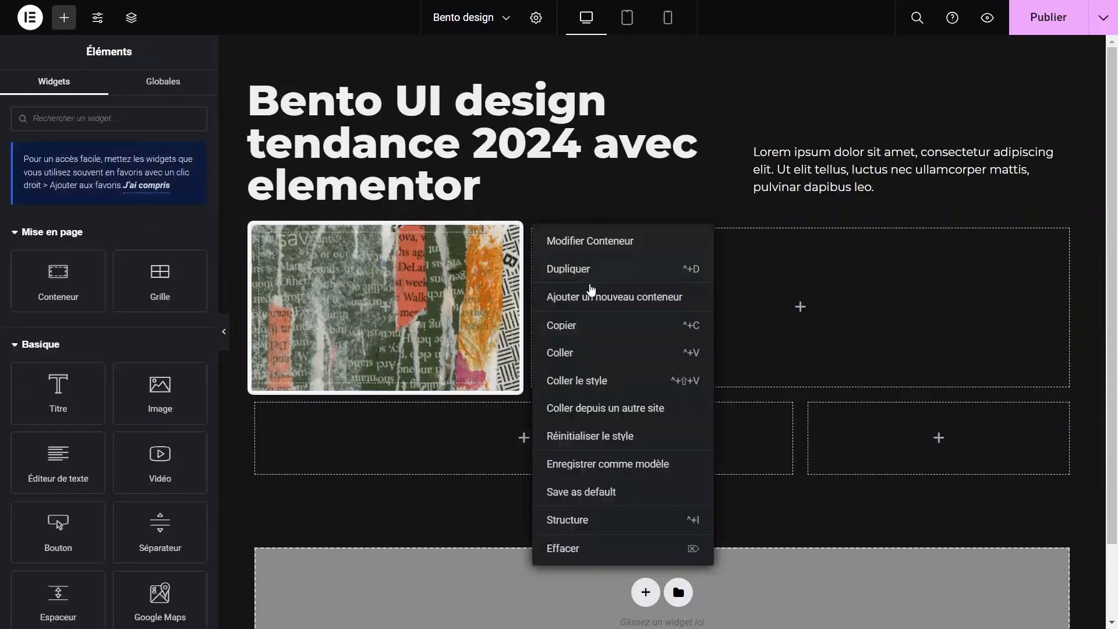
{"action": "left_click", "coordinate": [580, 379]}
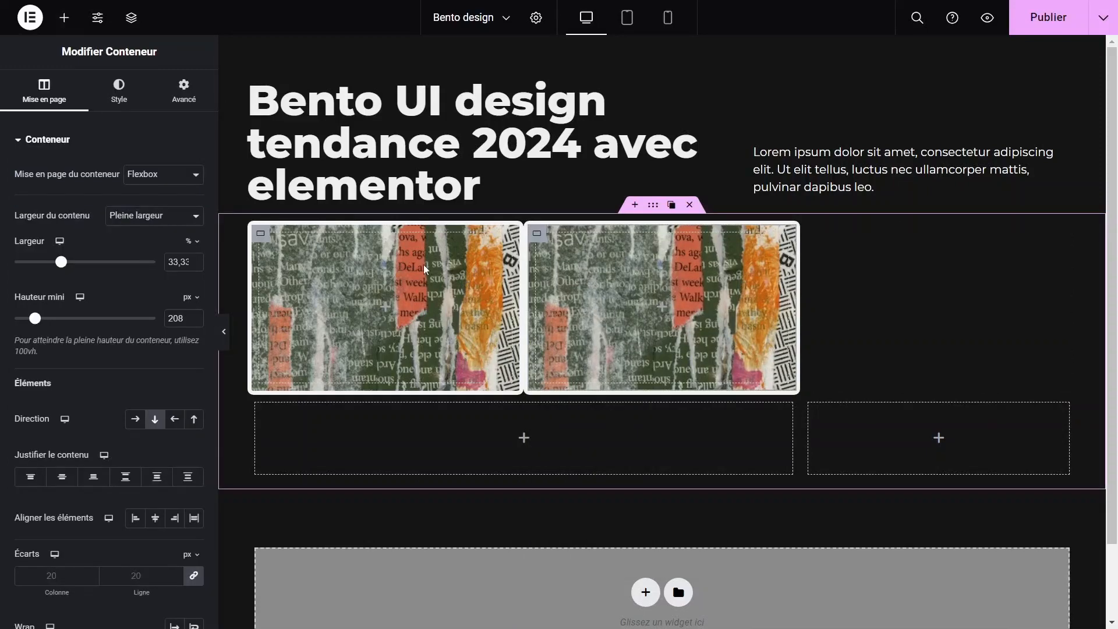
Set the second top-row cell's width back to 66,67% and preview the page at full width
{"action": "double_click", "coordinate": [184, 261]}
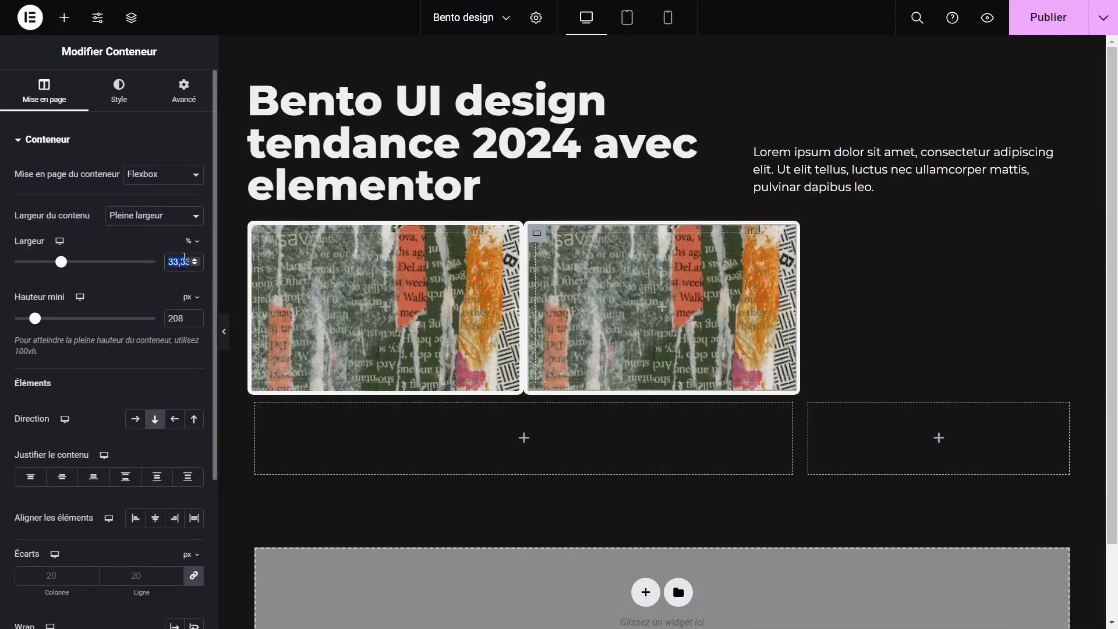
{"action": "type", "text": "66,67"}
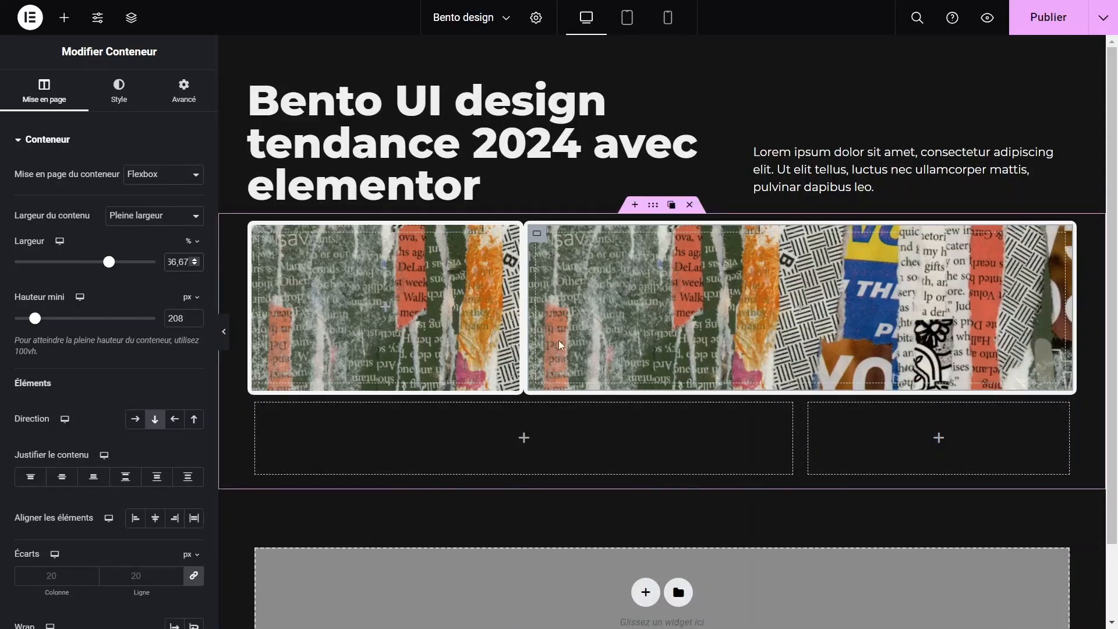
{"action": "left_click", "coordinate": [226, 337]}
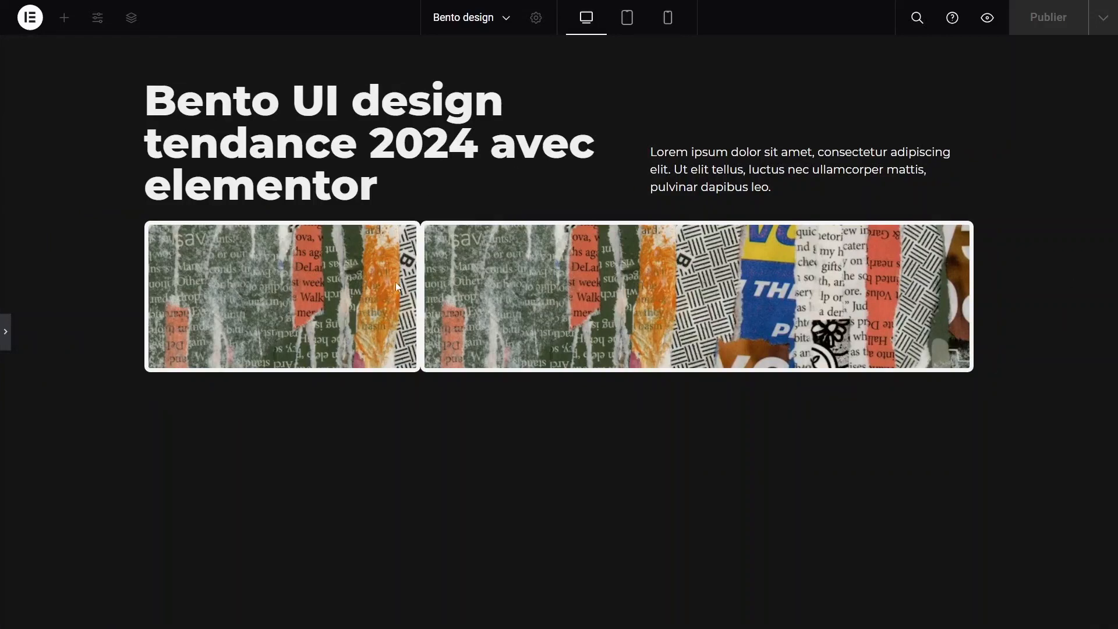
{"action": "left_click", "coordinate": [4, 333]}
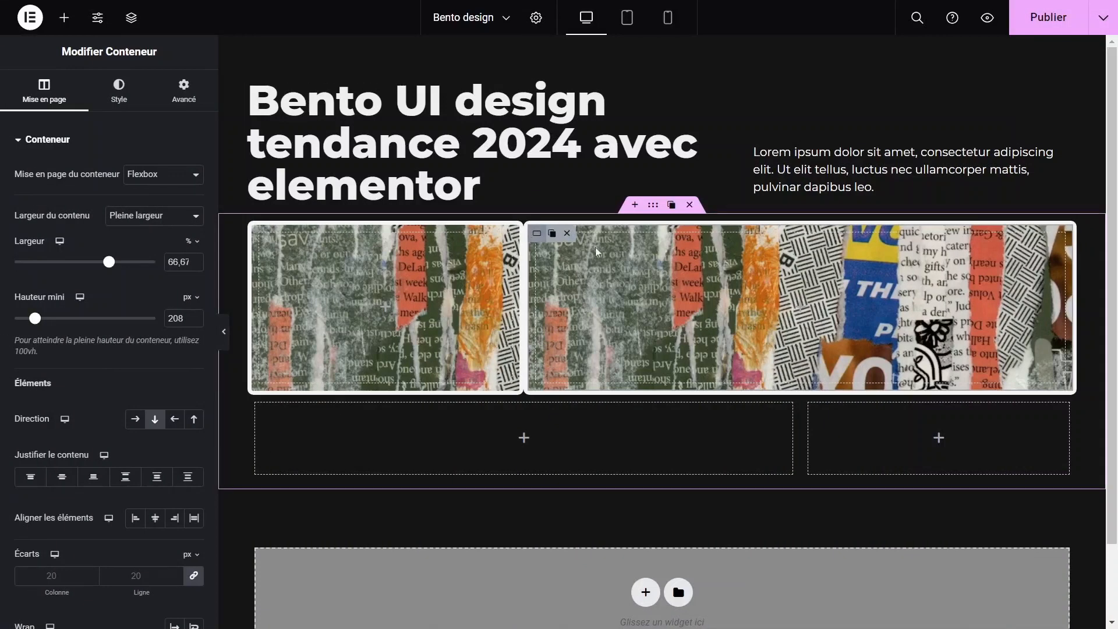
Replace the second top-row cell's background image with the restaurant photo from the media library
{"action": "left_click", "coordinate": [119, 90]}
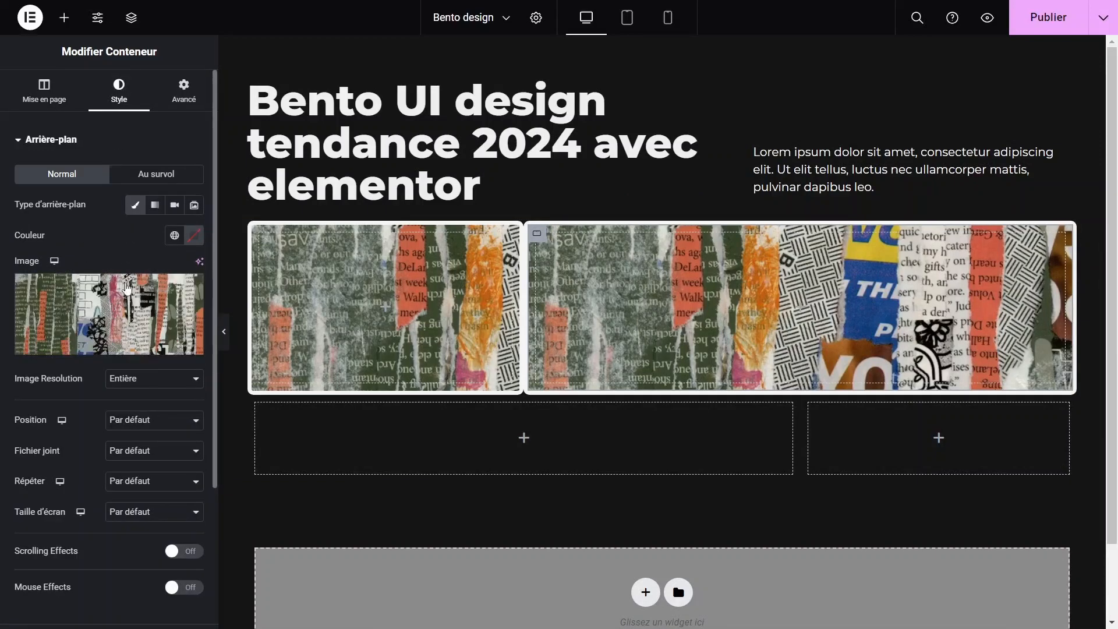
{"action": "left_click", "coordinate": [128, 287]}
{"action": "left_click", "coordinate": [219, 203]}
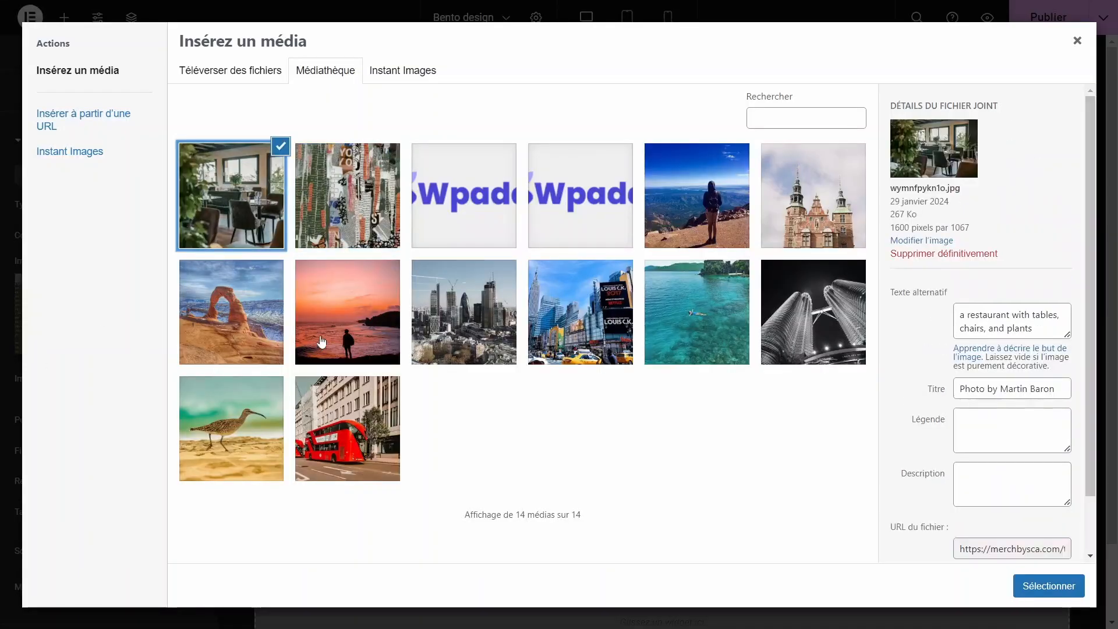
{"action": "left_click", "coordinate": [1030, 591]}
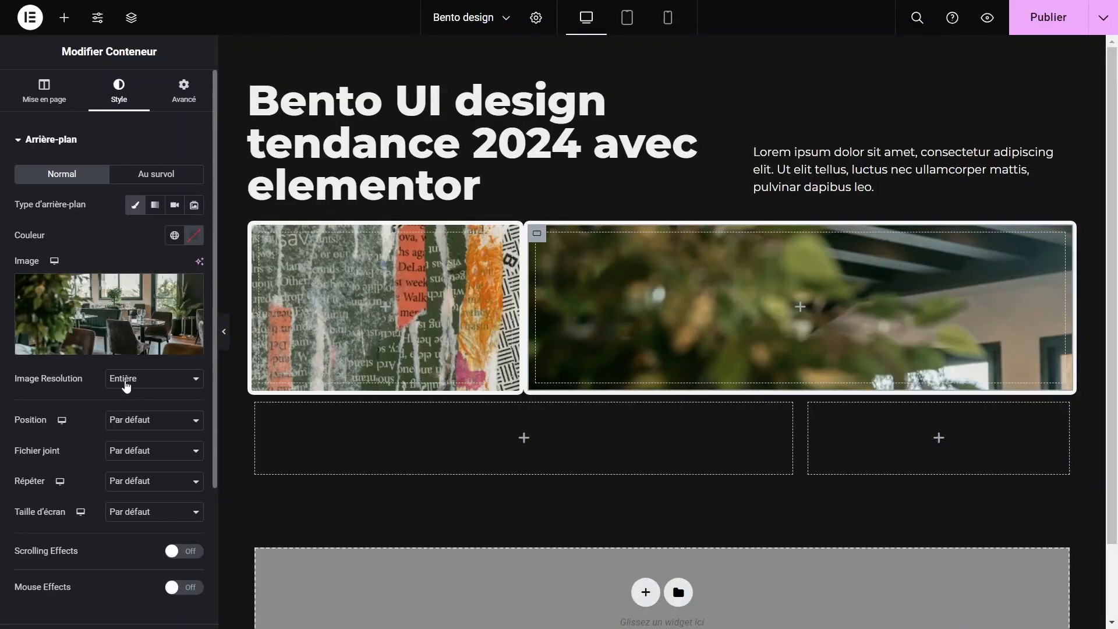
Set the restaurant background's position to Centré au centre, its repeat to Aucune répétition and its size to Couvrir
{"action": "left_click", "coordinate": [132, 422]}
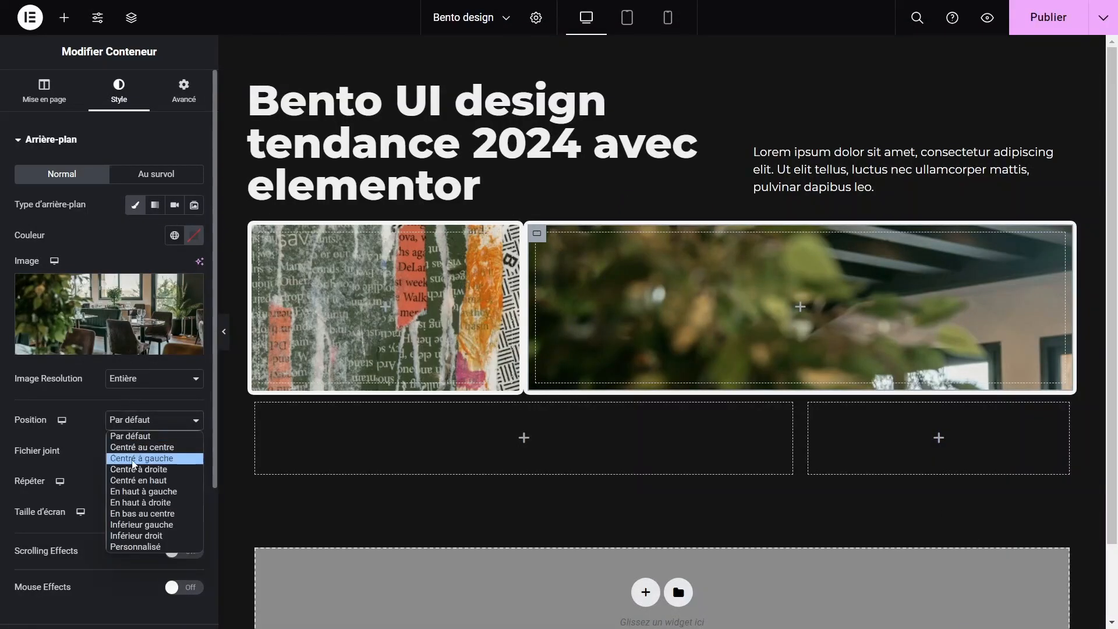
{"action": "left_click", "coordinate": [148, 447]}
{"action": "left_click", "coordinate": [140, 482]}
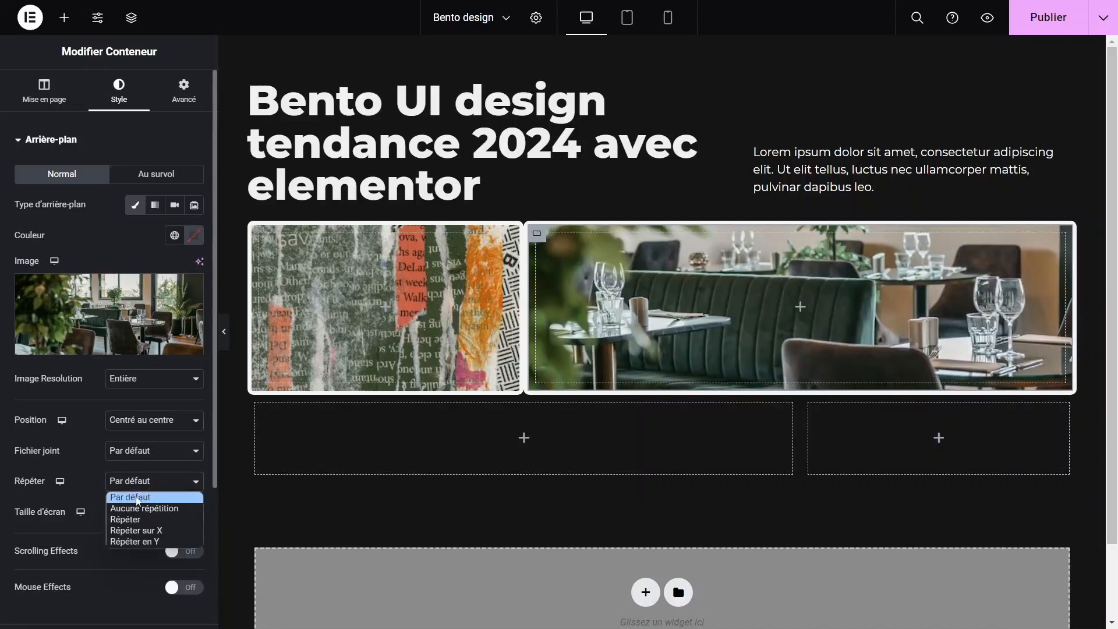
{"action": "left_click", "coordinate": [140, 508]}
{"action": "left_click", "coordinate": [140, 512]}
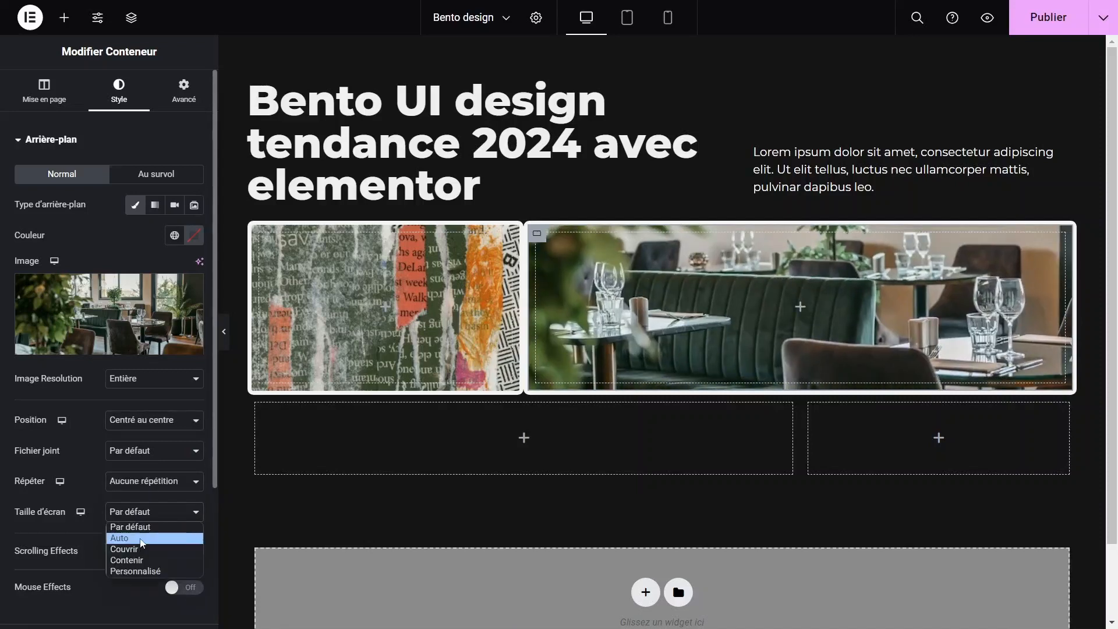
{"action": "left_click", "coordinate": [137, 544]}
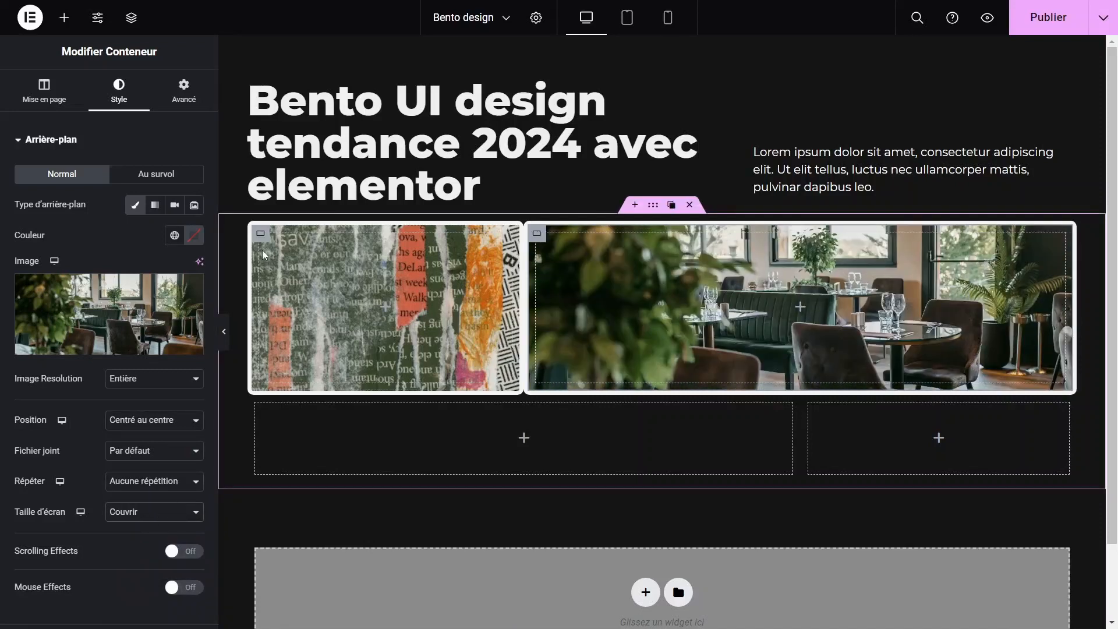
Set the collage cell's background to Centré au centre, Aucune répétition and Couvrir, and preview the page at full width
{"action": "left_click", "coordinate": [261, 233]}
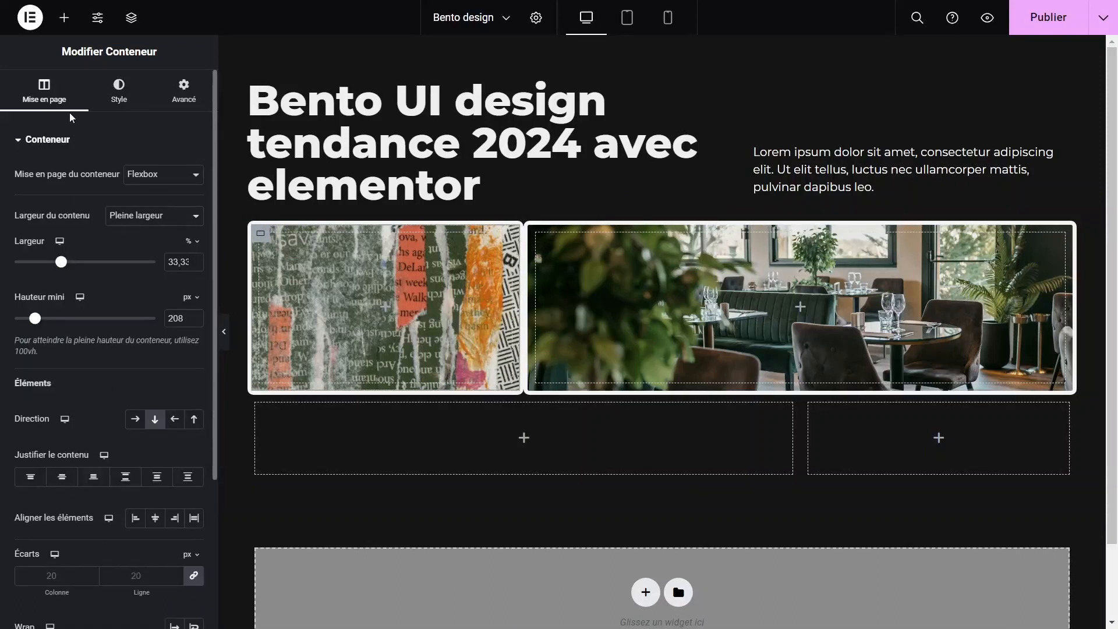
{"action": "left_click", "coordinate": [118, 92]}
{"action": "left_click", "coordinate": [143, 481]}
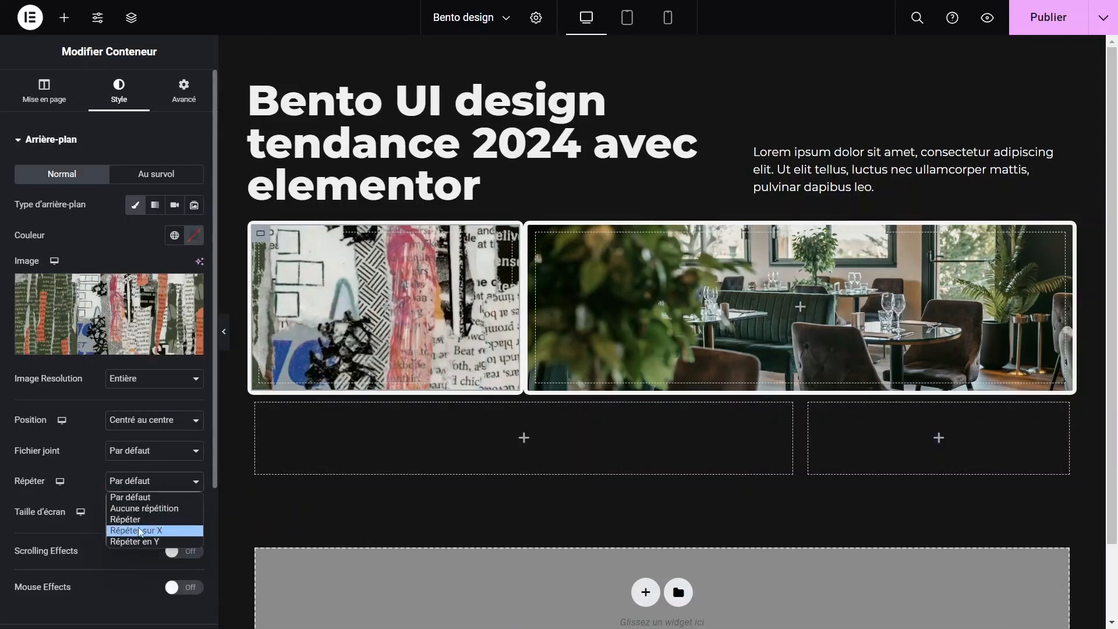
{"action": "left_click", "coordinate": [147, 508]}
{"action": "left_click", "coordinate": [140, 512]}
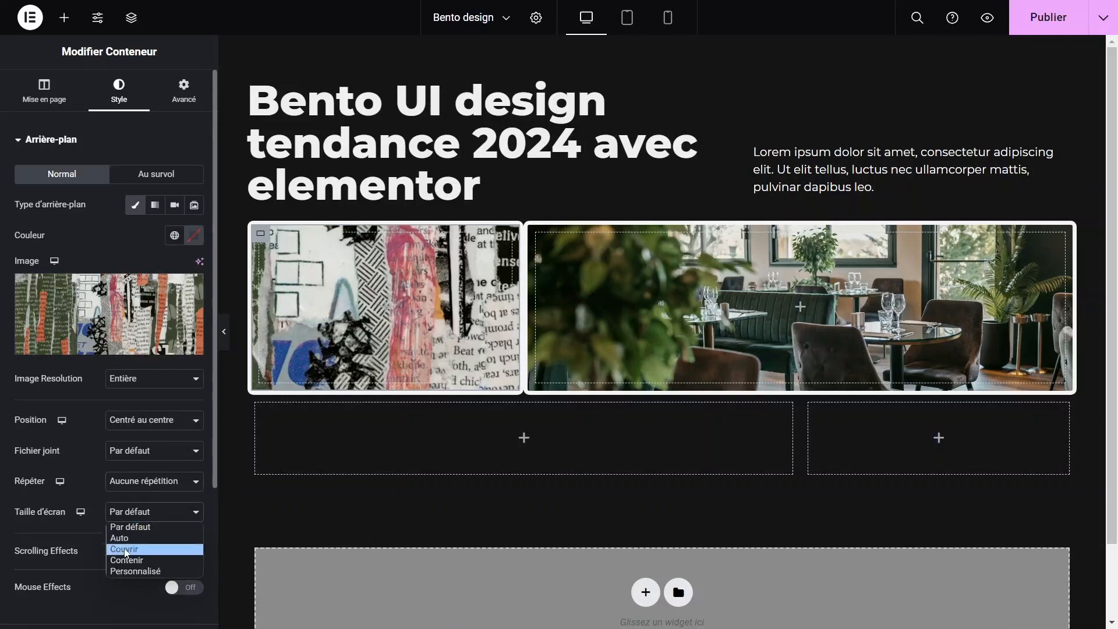
{"action": "left_click", "coordinate": [133, 546]}
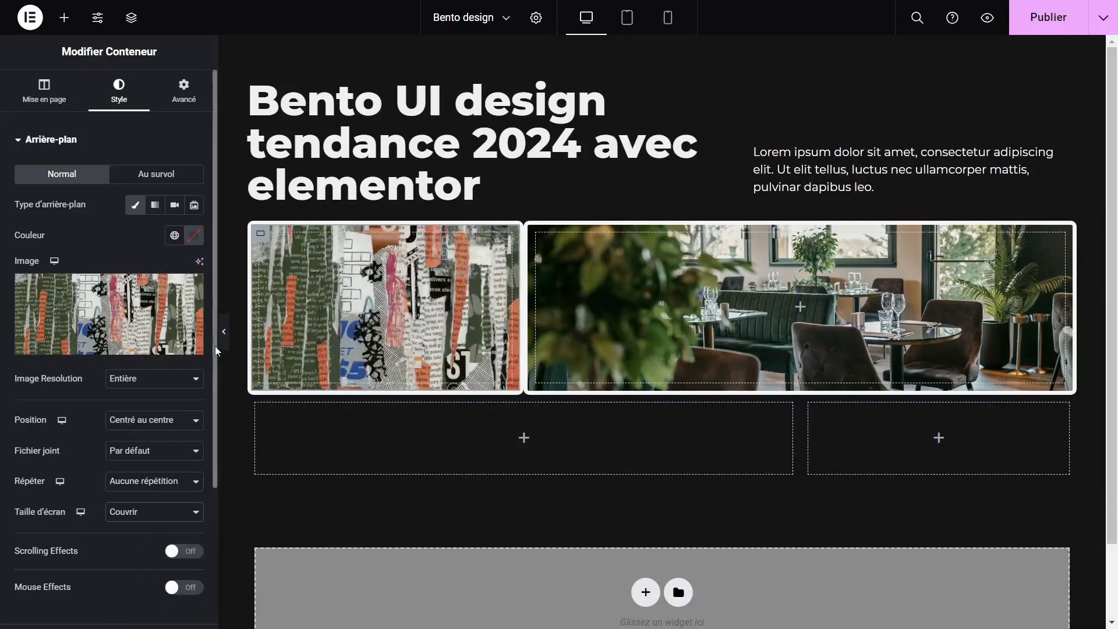
{"action": "left_click", "coordinate": [223, 333]}
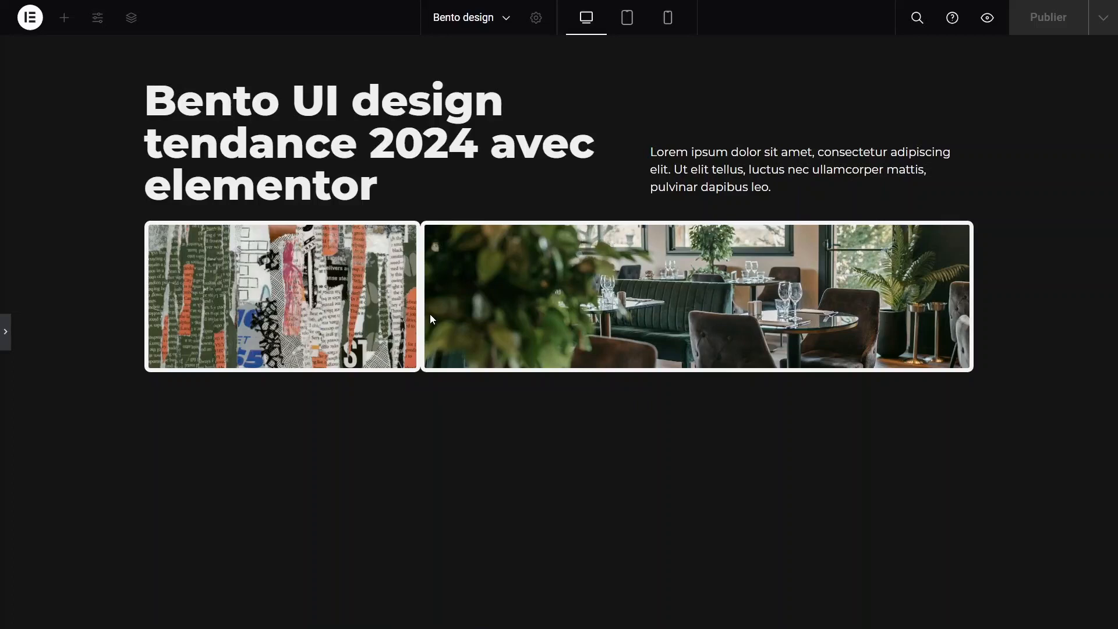
{"action": "left_click", "coordinate": [7, 326]}
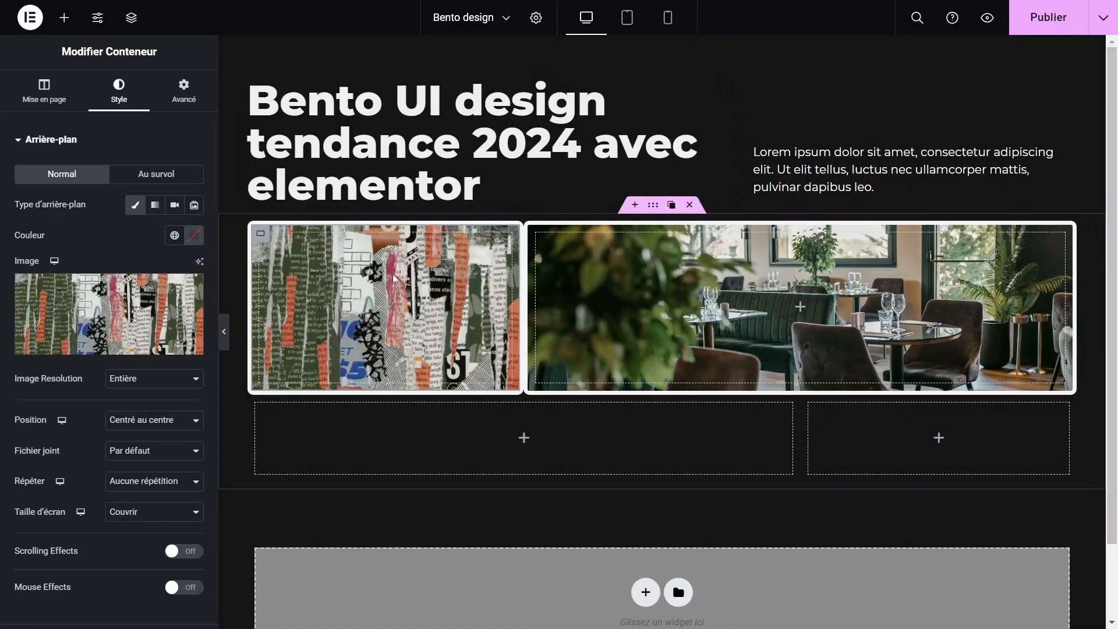
Centre the bento grid container's contents along both the justify and align axes
{"action": "left_click", "coordinate": [658, 206]}
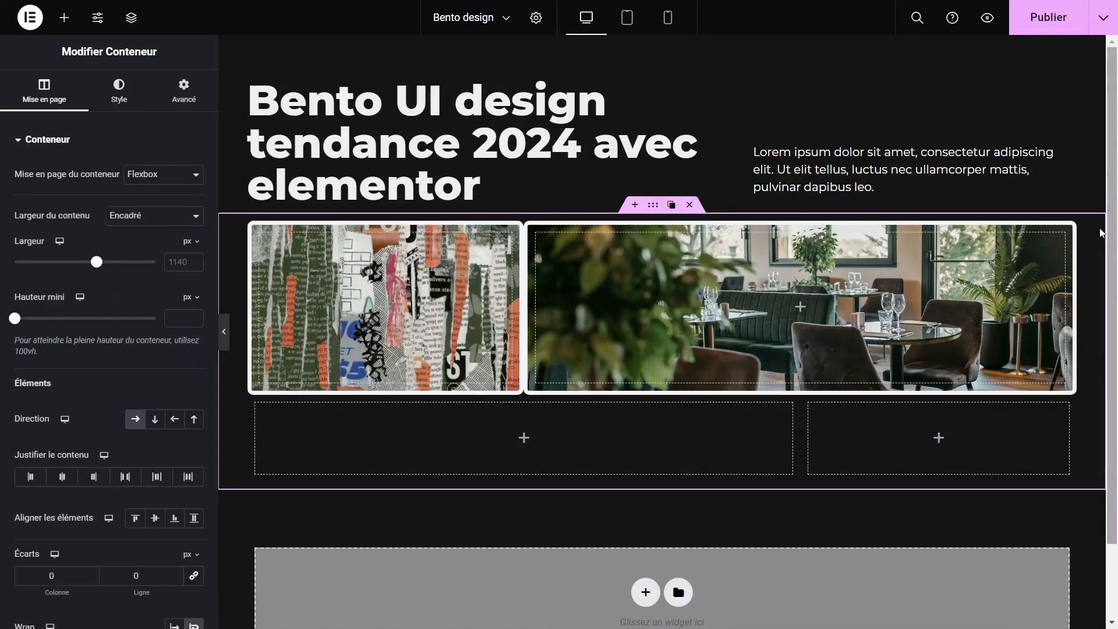
{"action": "left_click", "coordinate": [62, 477]}
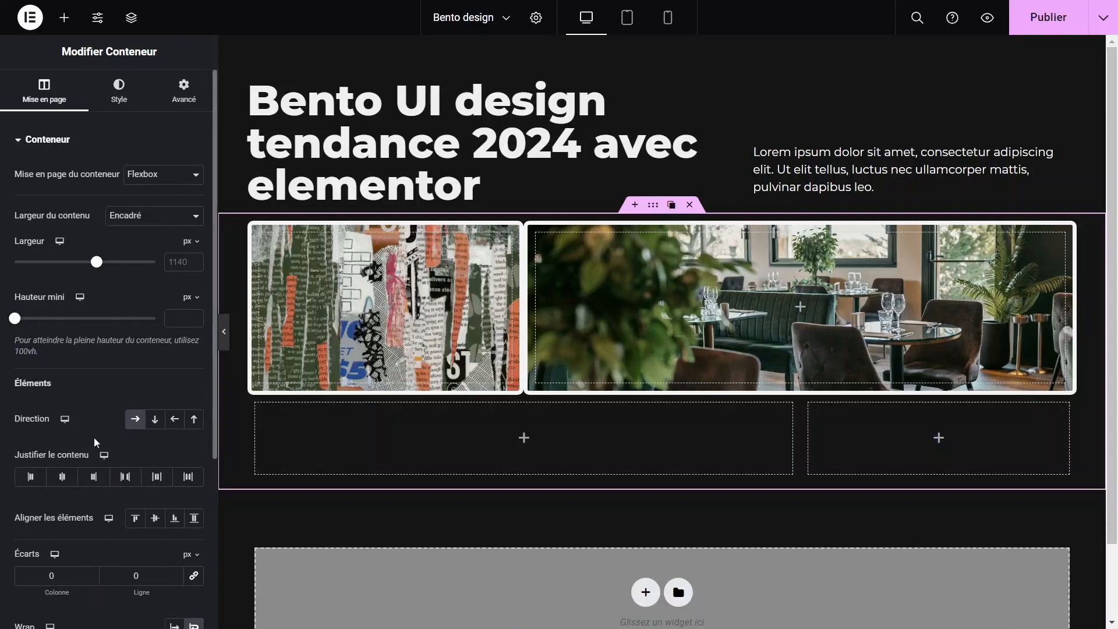
{"action": "scroll", "coordinate": [94, 438], "scroll_direction": "down", "scroll_amount": 3}
{"action": "left_click", "coordinate": [154, 348]}
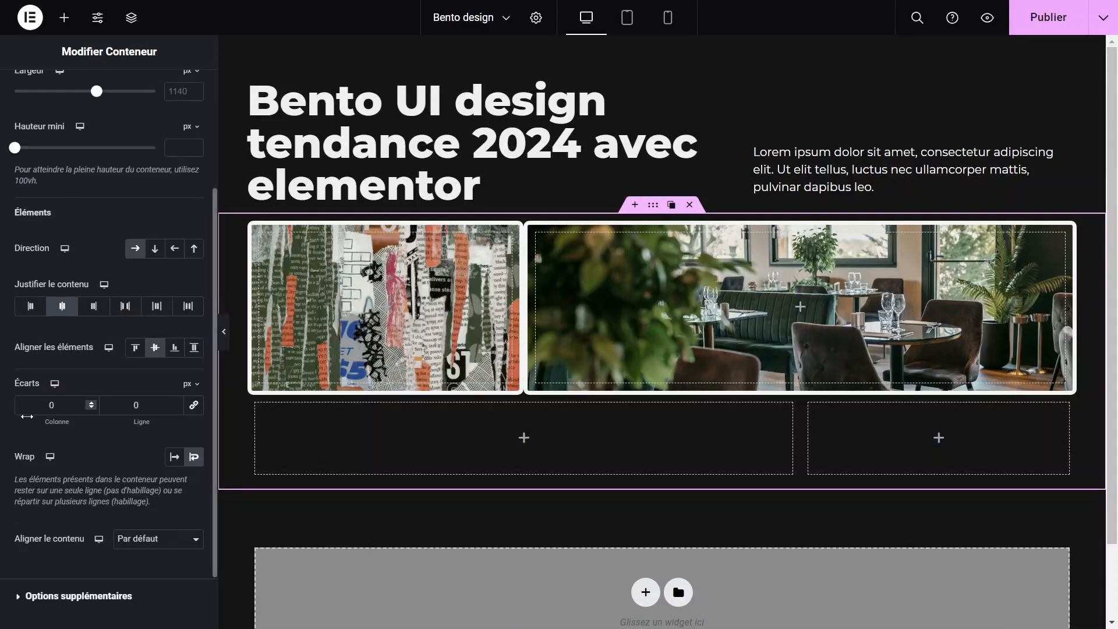
{"action": "left_click_drag", "start_coordinate": [47, 422], "coordinate": [54, 421]}
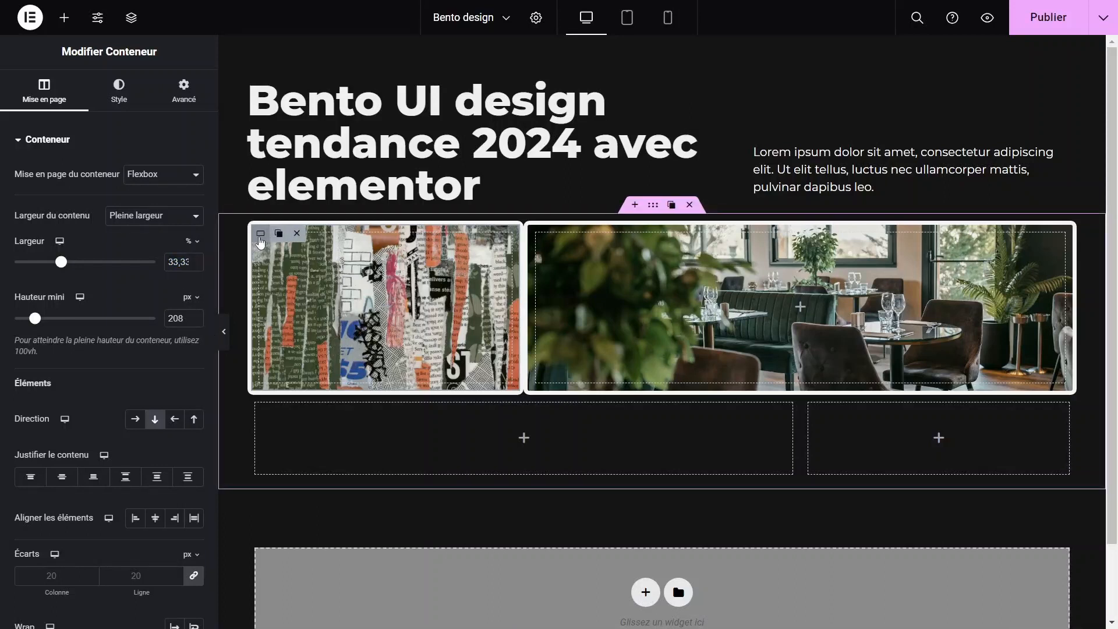
Set the top-row cell widths to 31,33% for the collage cell and 64,67% for the restaurant cell
{"action": "double_click", "coordinate": [177, 262]}
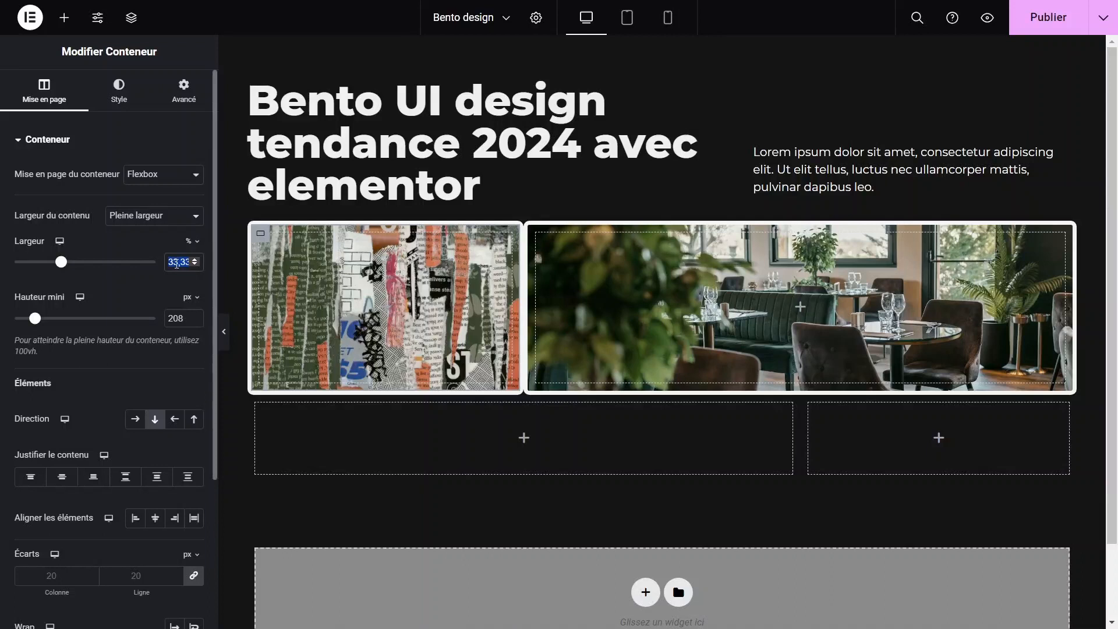
{"action": "type", "text": "31"}
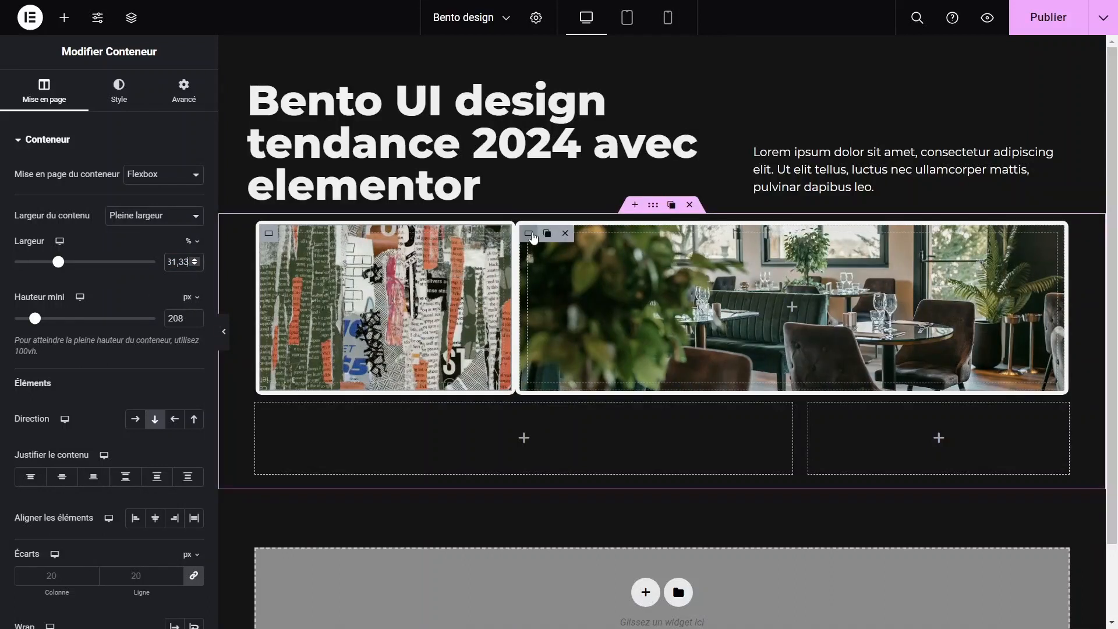
{"action": "left_click", "coordinate": [520, 246]}
{"action": "double_click", "coordinate": [188, 262]}
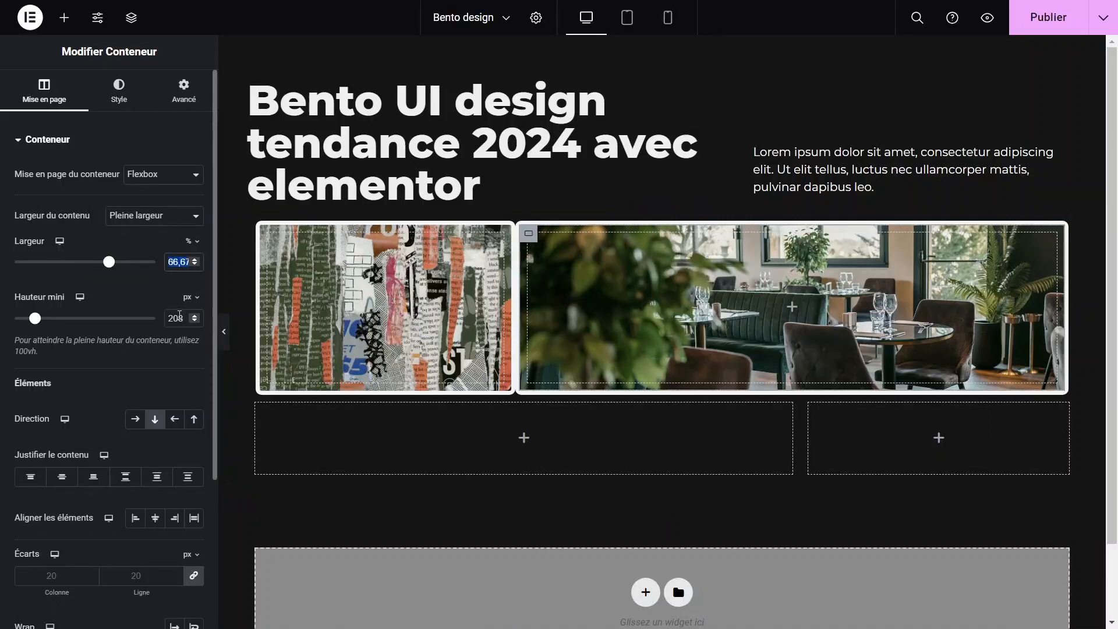
{"action": "type", "text": "64,67"}
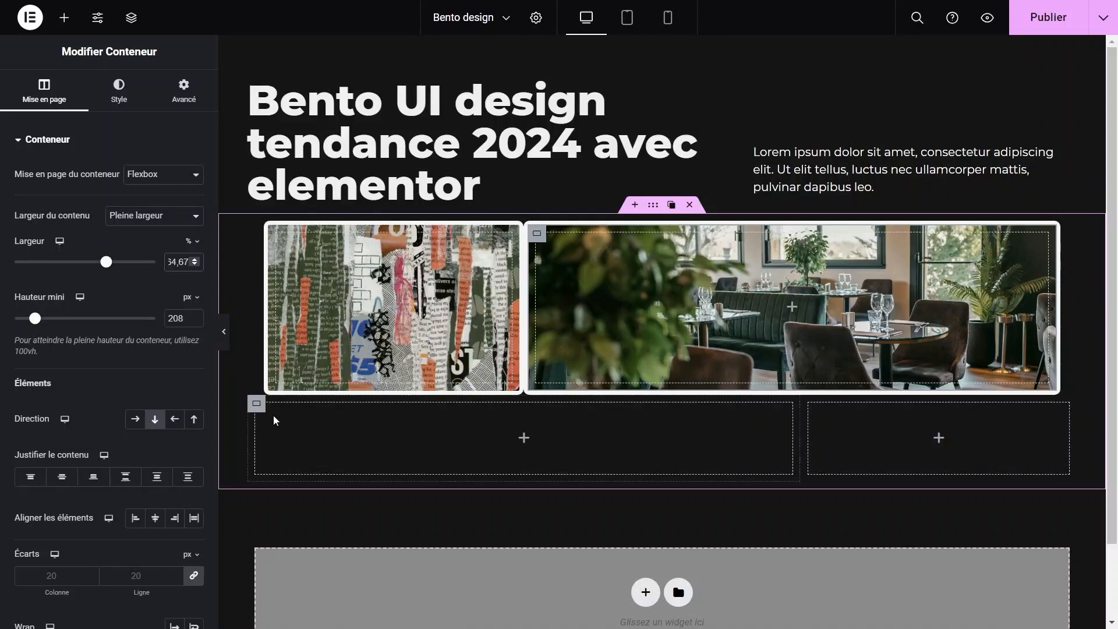
Copy the collage cell and paste its style onto the narrow second cell of the bottom row
{"action": "right_click", "coordinate": [277, 234]}
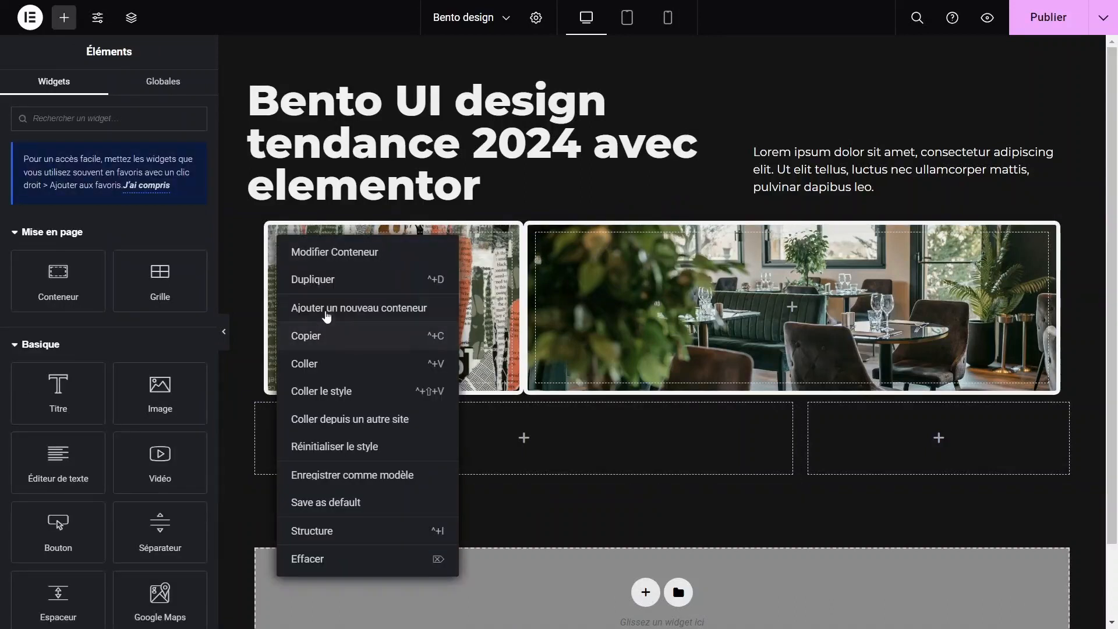
{"action": "left_click", "coordinate": [309, 335]}
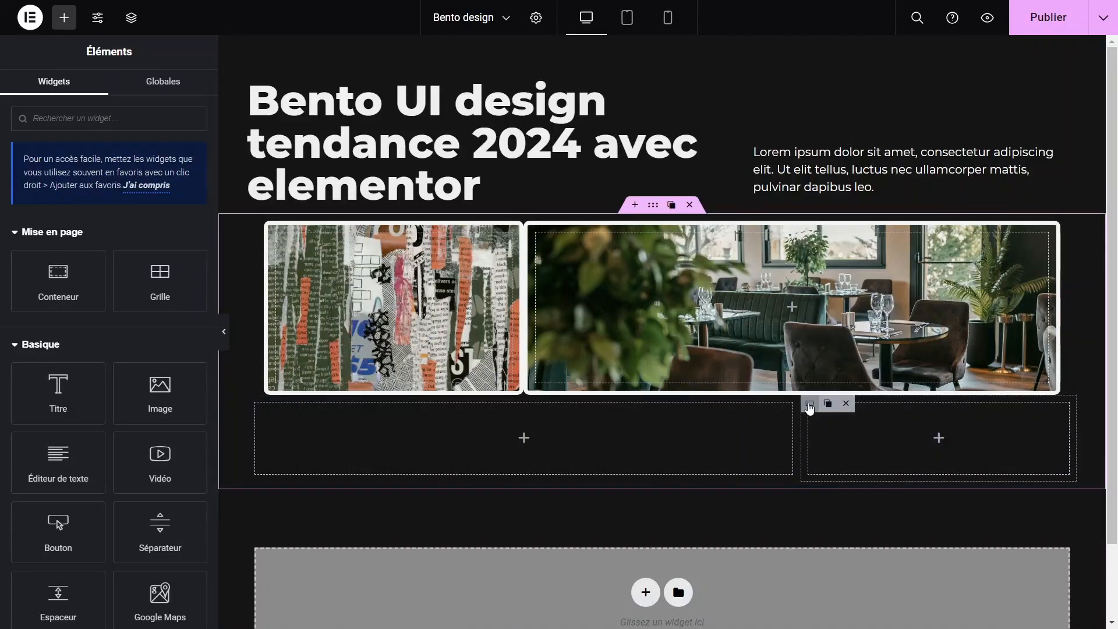
{"action": "right_click", "coordinate": [809, 406]}
{"action": "left_click", "coordinate": [836, 446]}
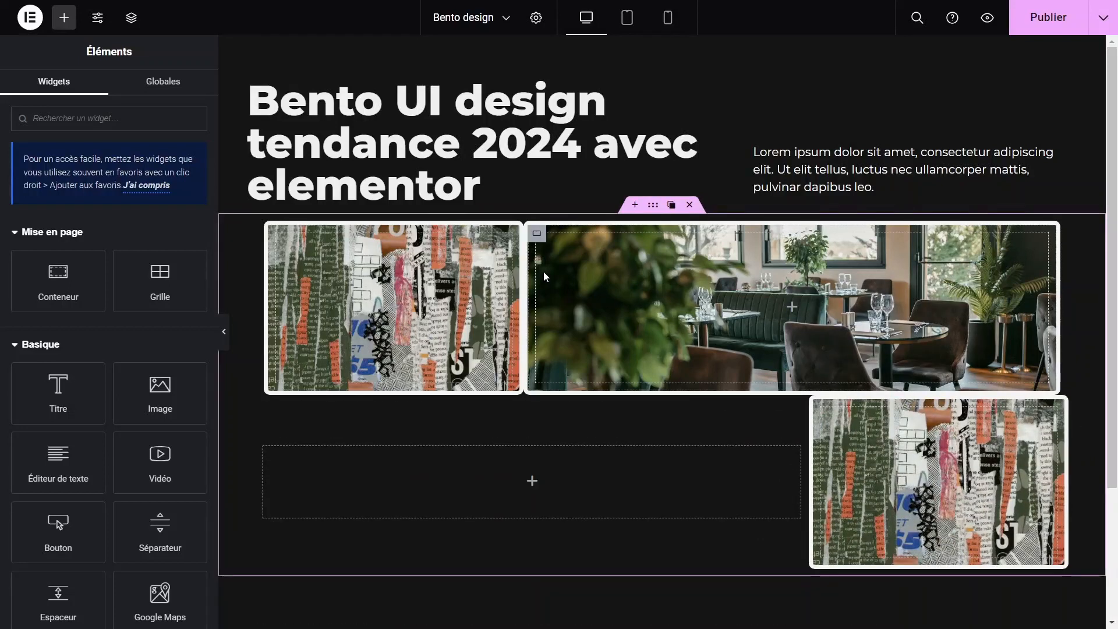
Copy the restaurant cell and paste its style onto the wide first cell of the bottom row
{"action": "right_click", "coordinate": [549, 237]}
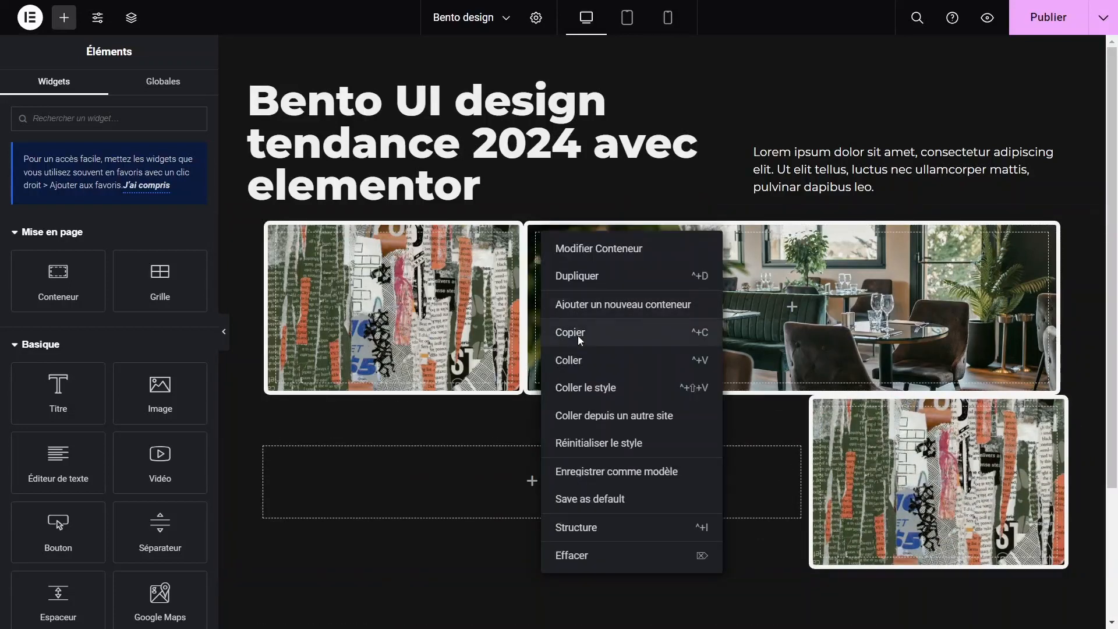
{"action": "left_click", "coordinate": [568, 329]}
{"action": "right_click", "coordinate": [301, 446]}
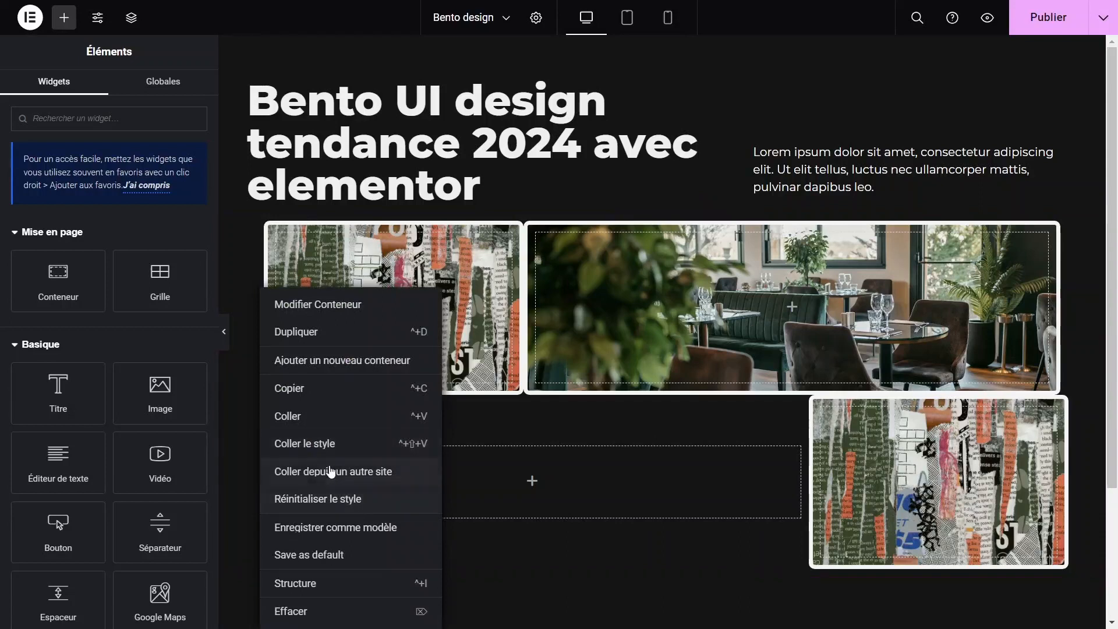
{"action": "left_click", "coordinate": [330, 444]}
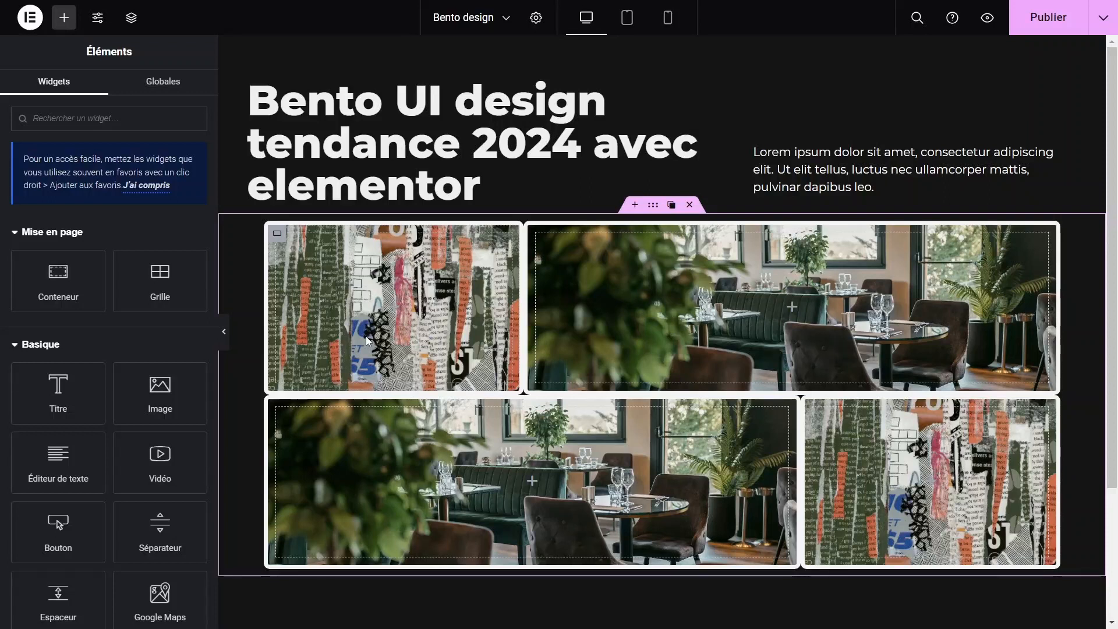
Set the bento grid container's column gap to 12 px and preview the page at full width
{"action": "left_click", "coordinate": [653, 205]}
{"action": "scroll", "coordinate": [57, 380], "scroll_direction": "down", "scroll_amount": 5}
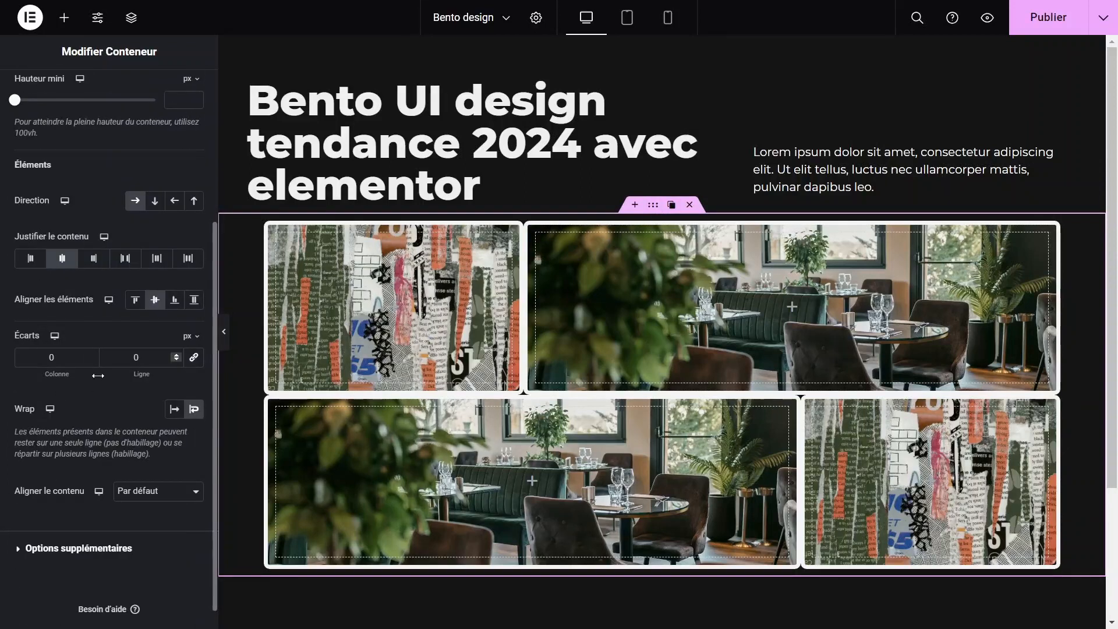
{"action": "left_click_drag", "start_coordinate": [58, 375], "coordinate": [71, 374]}
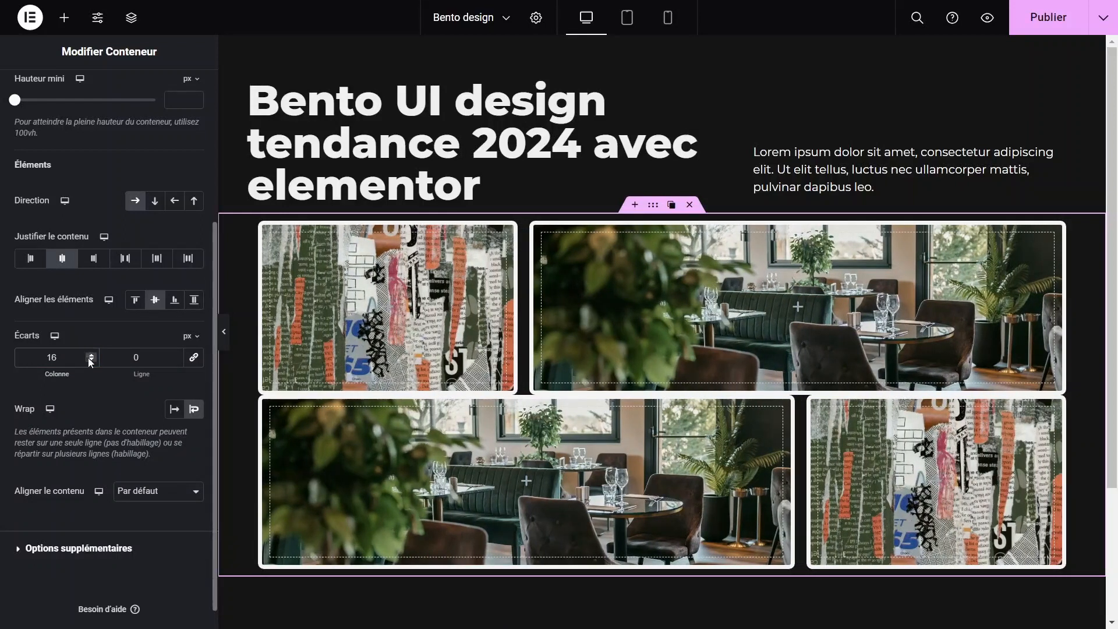
{"action": "double_click", "coordinate": [92, 361]}
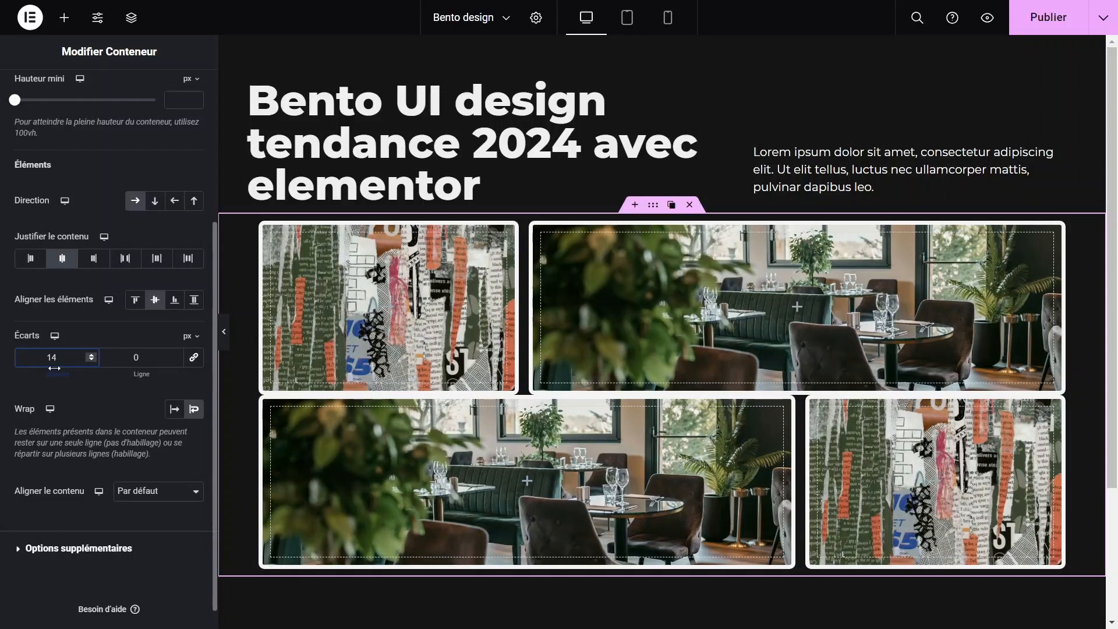
{"action": "left_click_drag", "start_coordinate": [52, 368], "coordinate": [82, 375]}
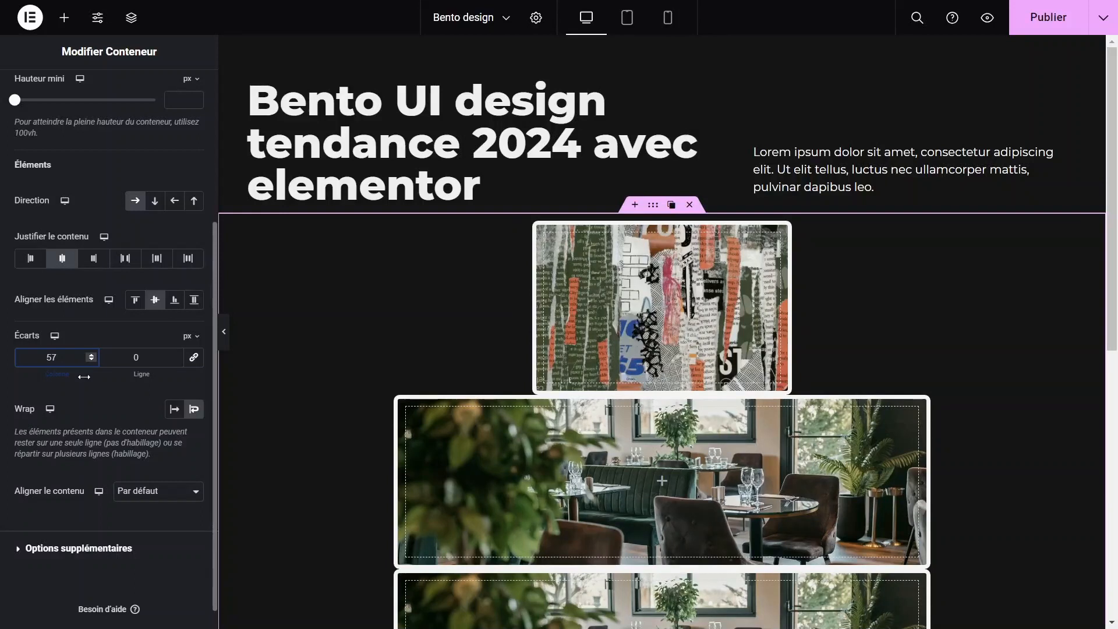
{"action": "left_click_drag", "start_coordinate": [84, 376], "coordinate": [51, 374]}
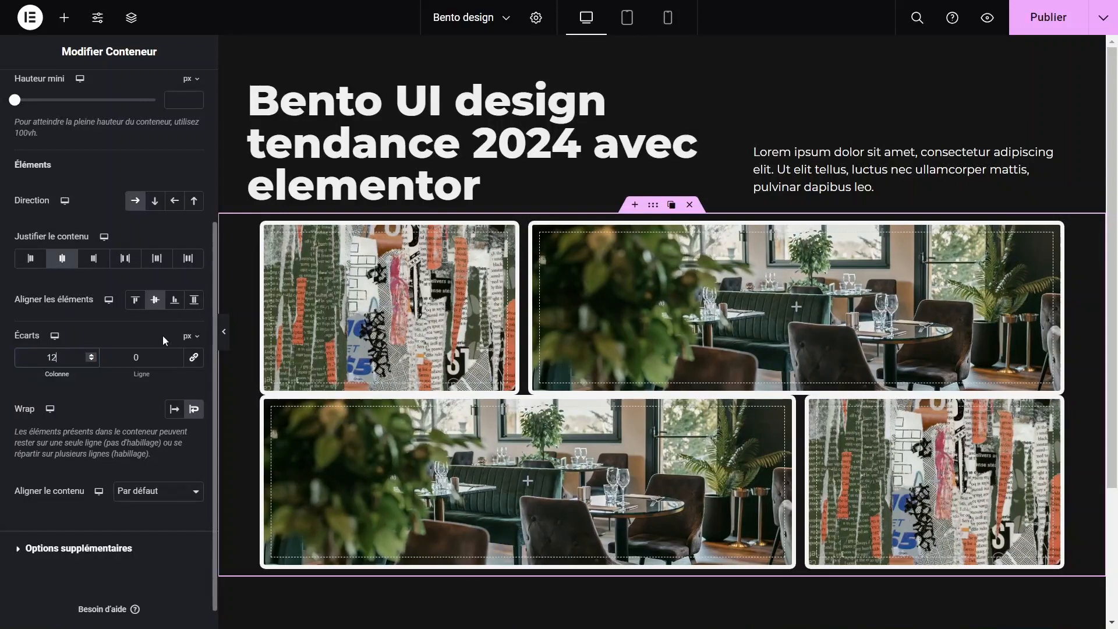
{"action": "left_click", "coordinate": [221, 334]}
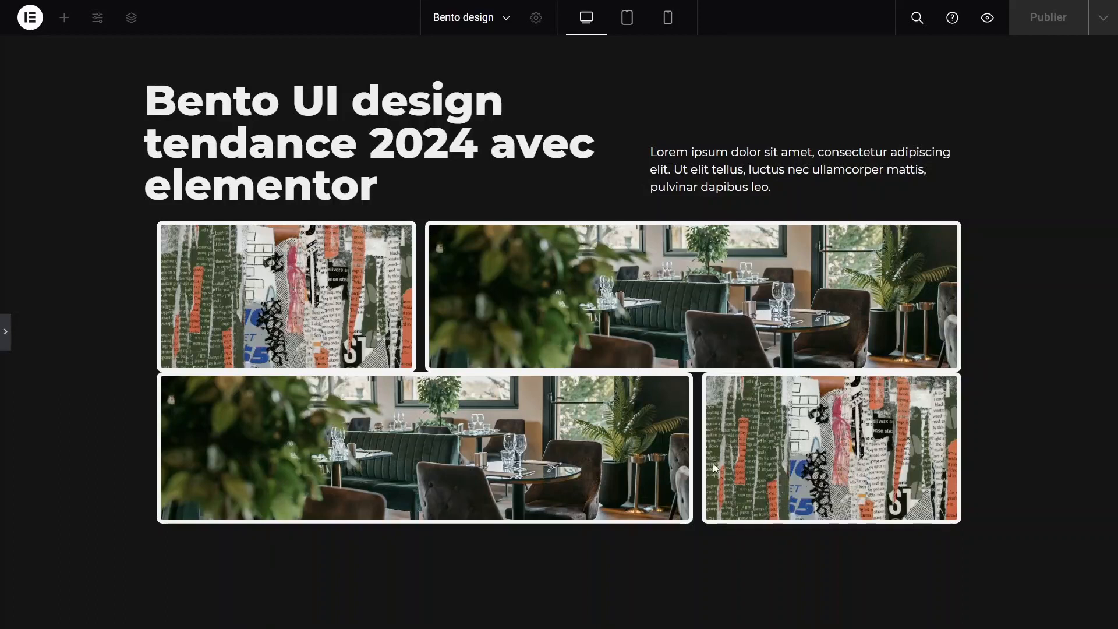
{"action": "left_click", "coordinate": [5, 332]}
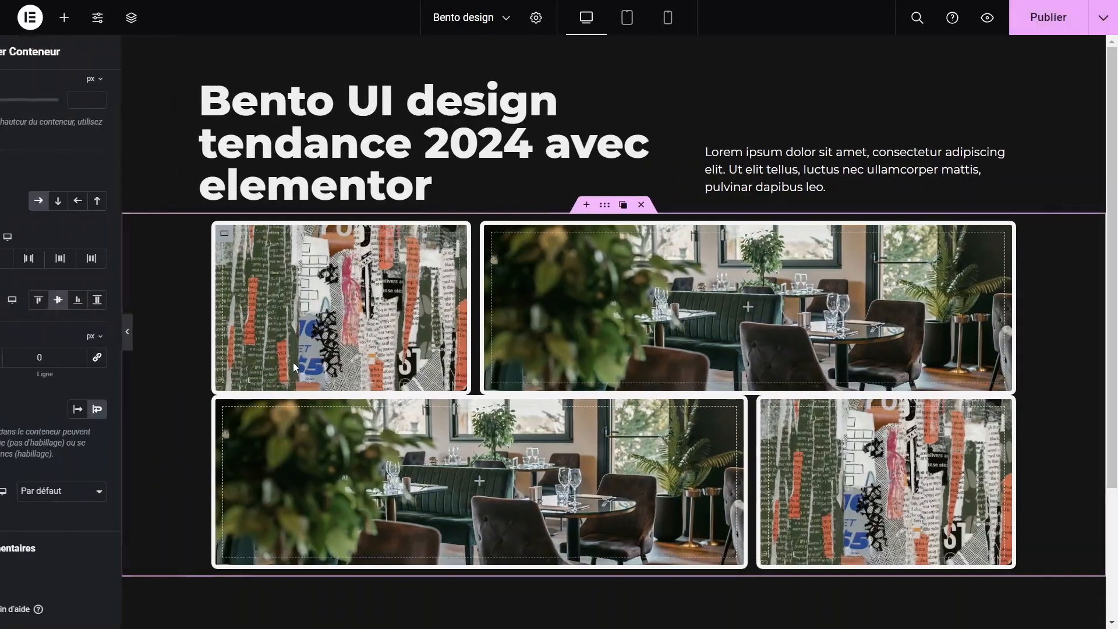
{"action": "left_click", "coordinate": [224, 333]}
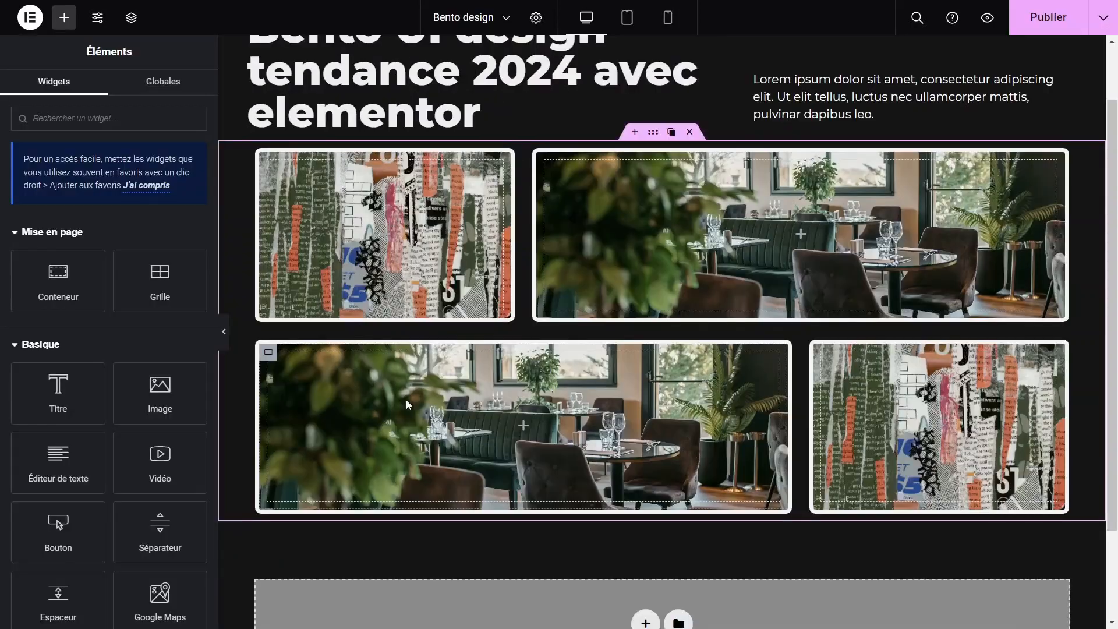
Replace the bottom-row background images with the black-and-white twin towers in the wide cell and the city billboards in the narrow cell
{"action": "left_click", "coordinate": [273, 354]}
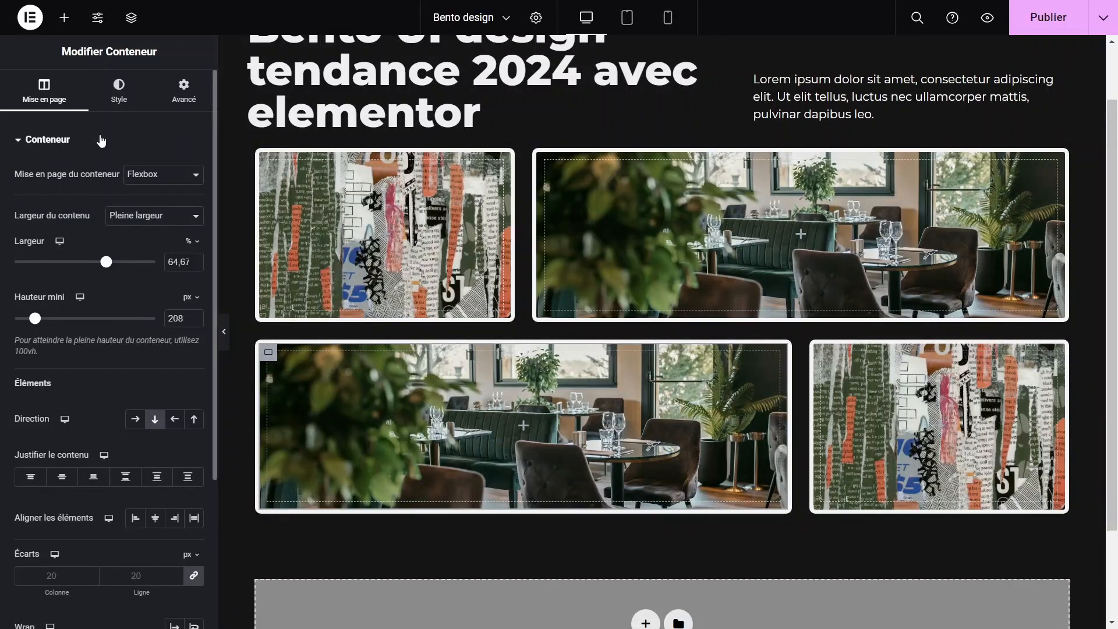
{"action": "left_click", "coordinate": [131, 107]}
{"action": "left_click", "coordinate": [111, 307]}
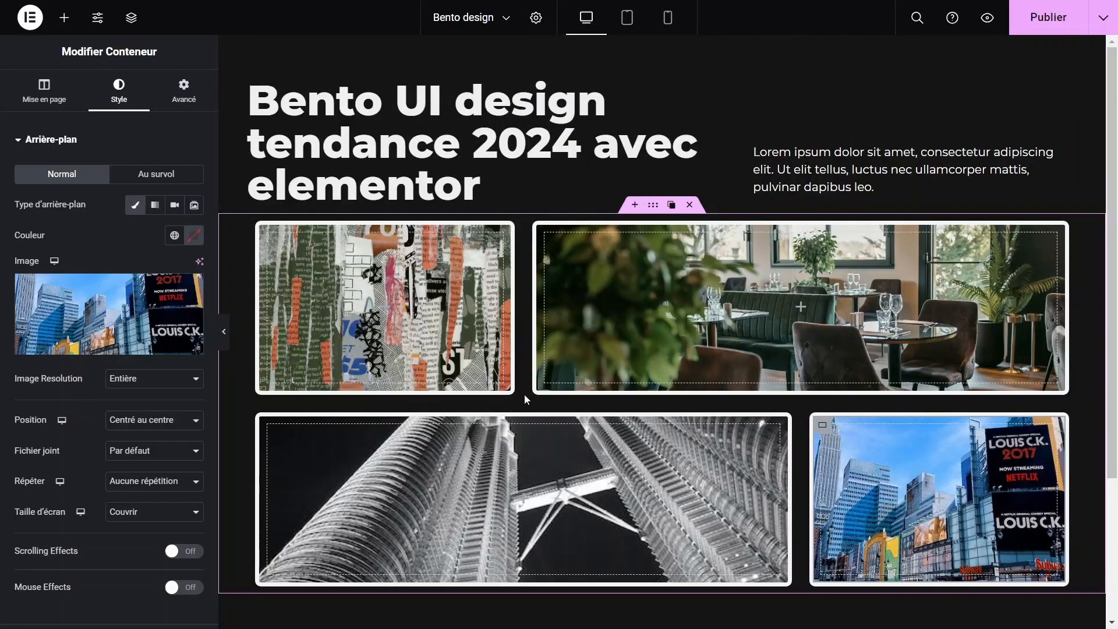
Add a heading widget to the restaurant cell and set its text color to off-white
{"action": "left_click", "coordinate": [806, 304]}
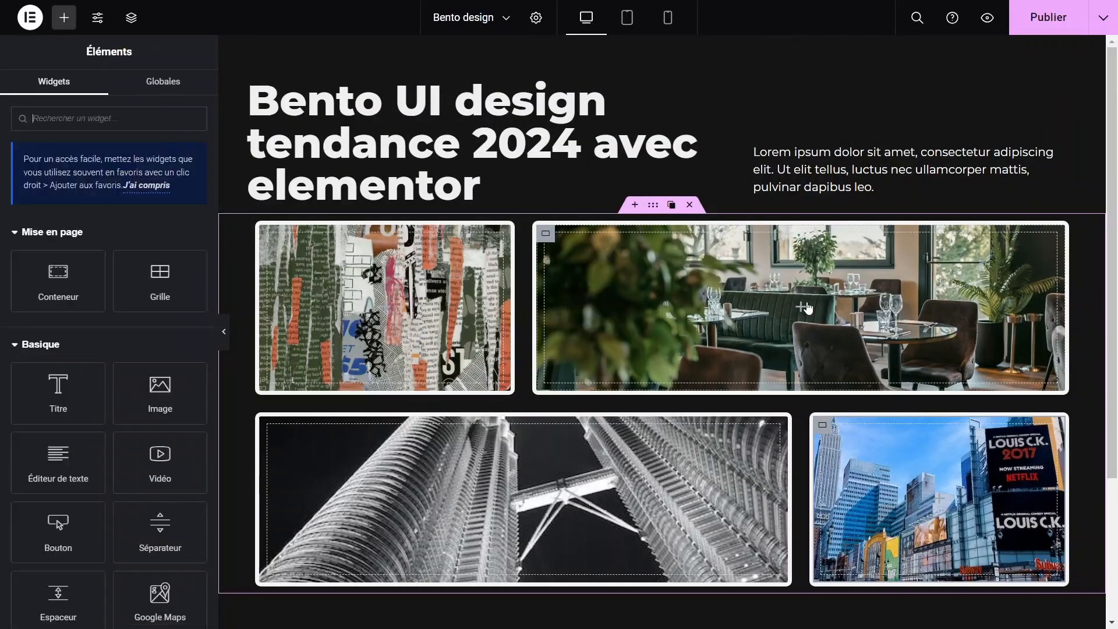
{"action": "left_click_drag", "start_coordinate": [59, 393], "coordinate": [641, 302]}
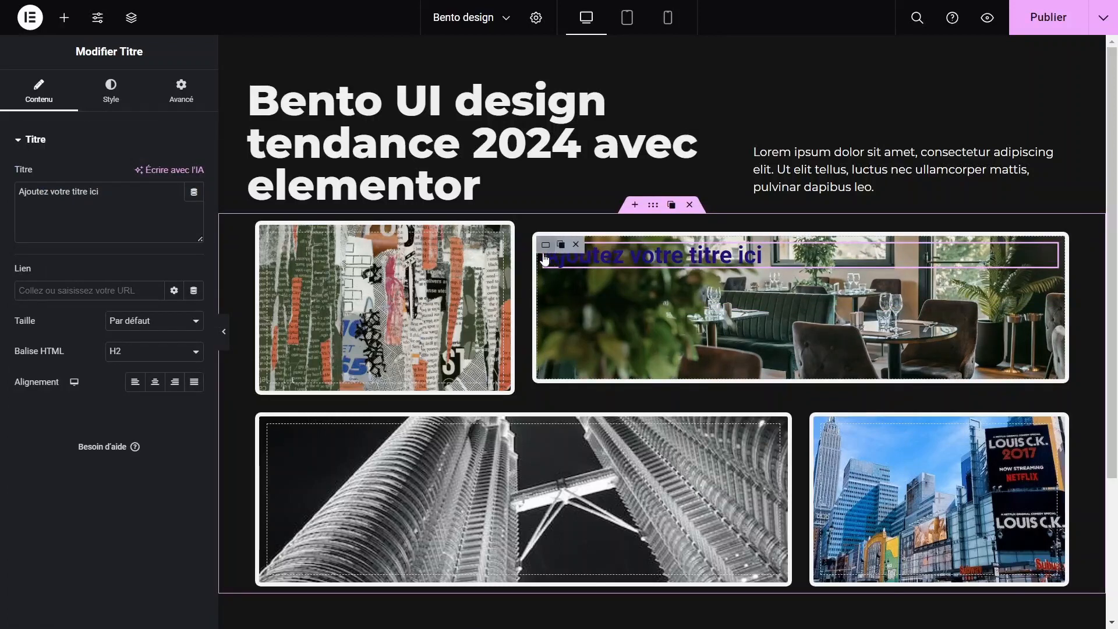
{"action": "left_click", "coordinate": [106, 103]}
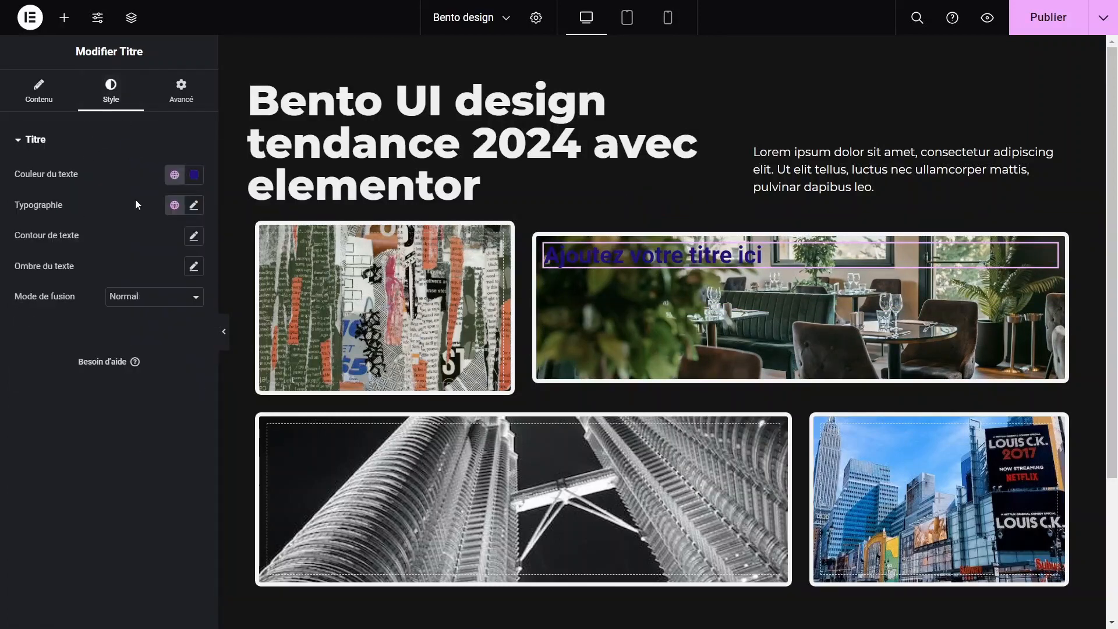
{"action": "left_click", "coordinate": [192, 174]}
{"action": "left_click_drag", "start_coordinate": [137, 261], "coordinate": [103, 233]}
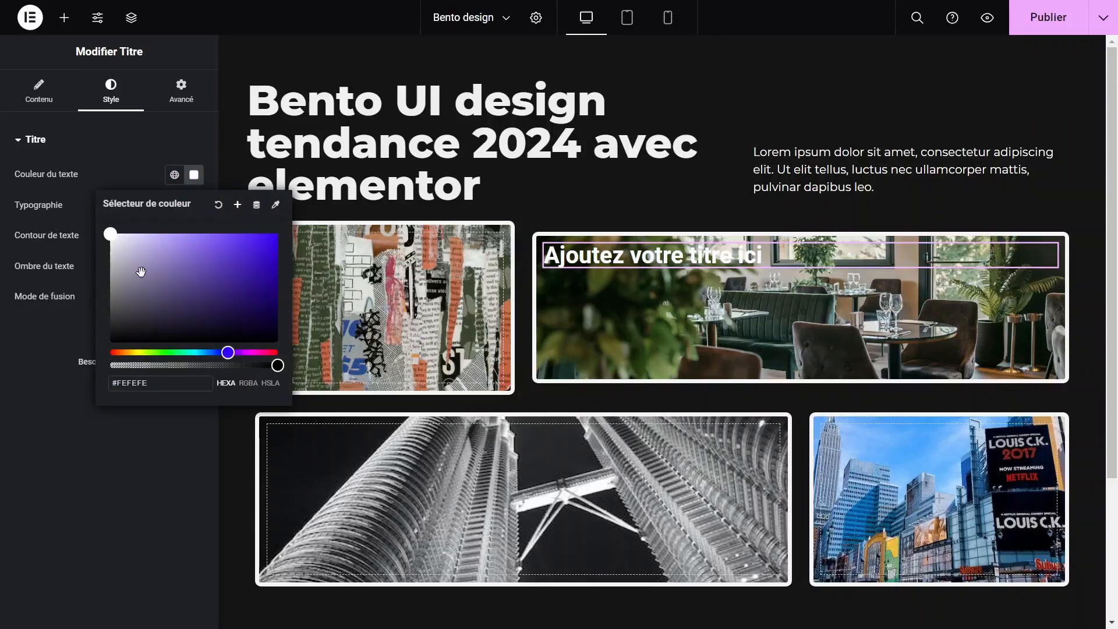
{"action": "left_click_drag", "start_coordinate": [111, 240], "coordinate": [111, 242]}
{"action": "left_click", "coordinate": [33, 331]}
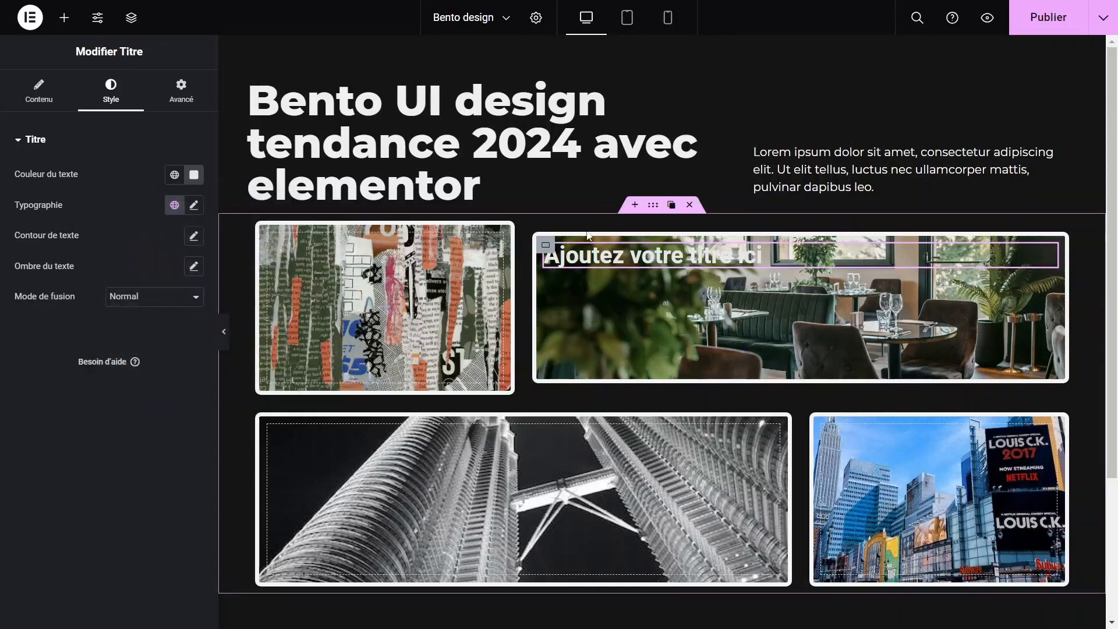
Apply a near-black solid color background overlay to the restaurant cell
{"action": "left_click", "coordinate": [483, 293]}
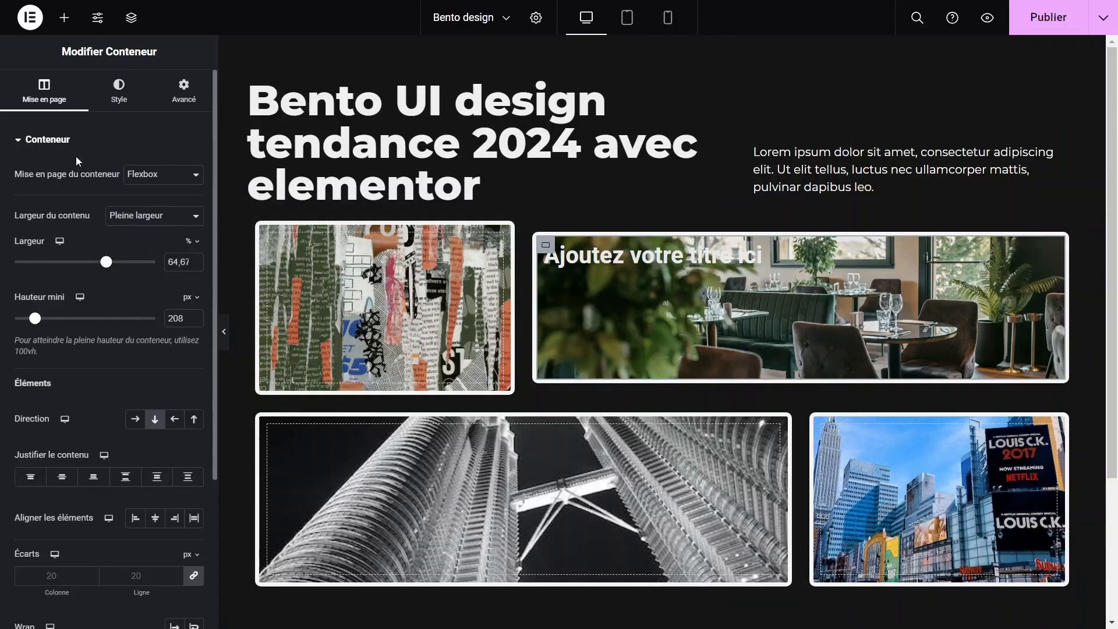
{"action": "left_click", "coordinate": [111, 102]}
{"action": "left_click", "coordinate": [55, 141]}
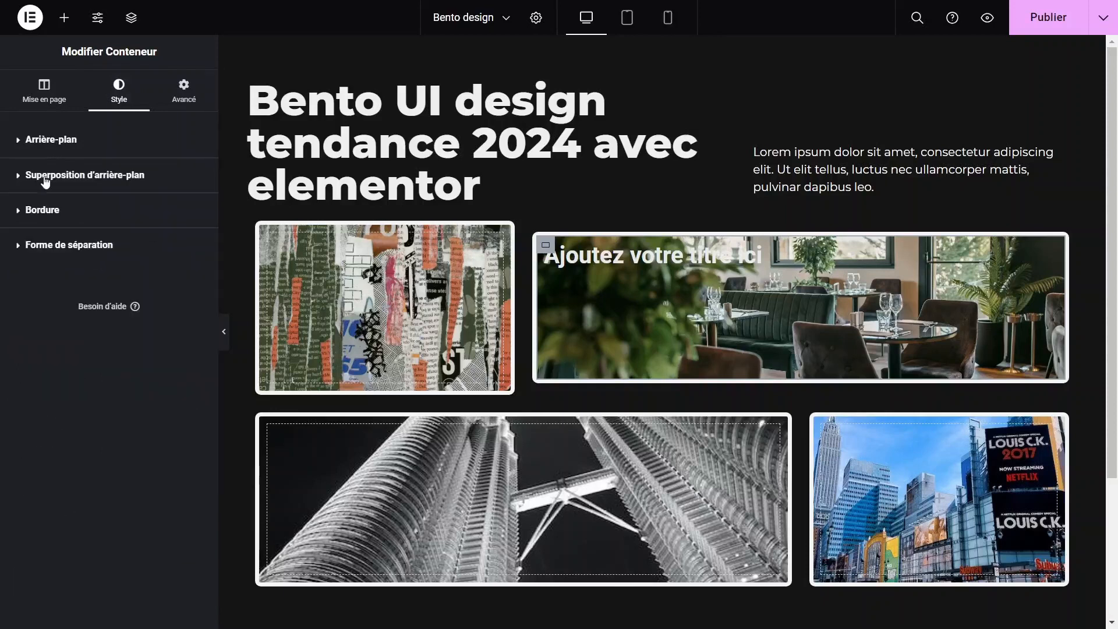
{"action": "left_click", "coordinate": [73, 182]}
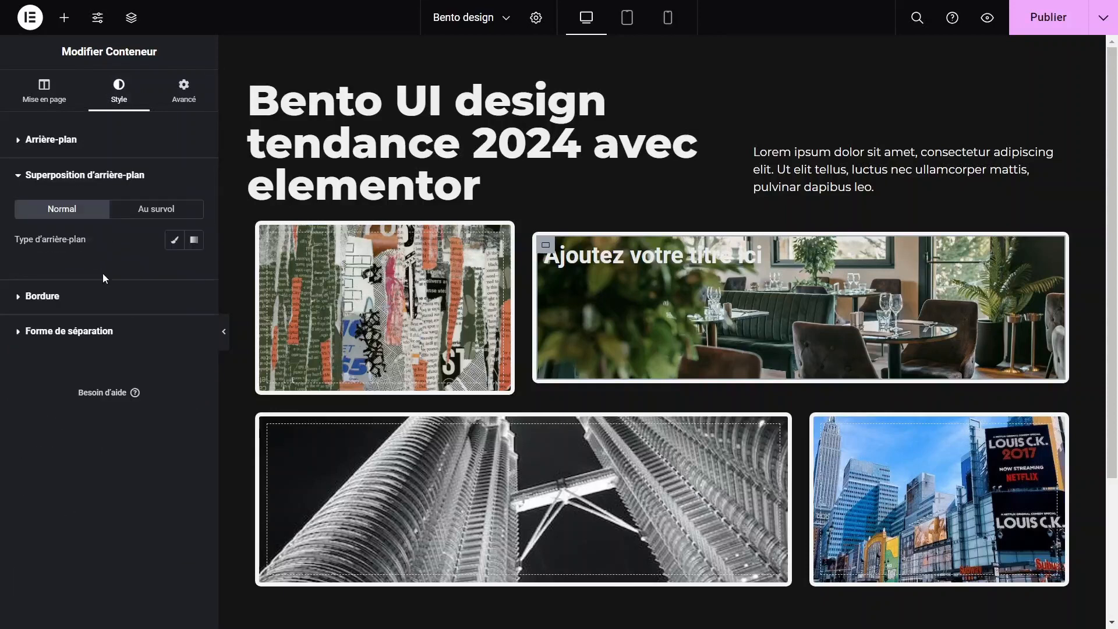
{"action": "left_click", "coordinate": [174, 240]}
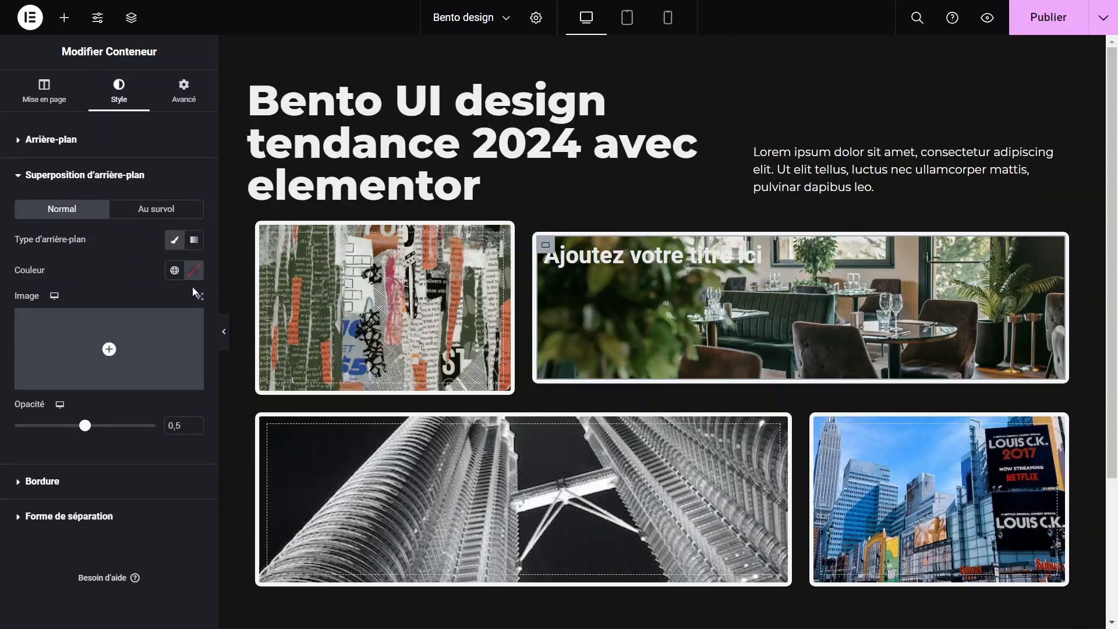
{"action": "left_click", "coordinate": [194, 270]}
{"action": "left_click_drag", "start_coordinate": [112, 351], "coordinate": [88, 428]}
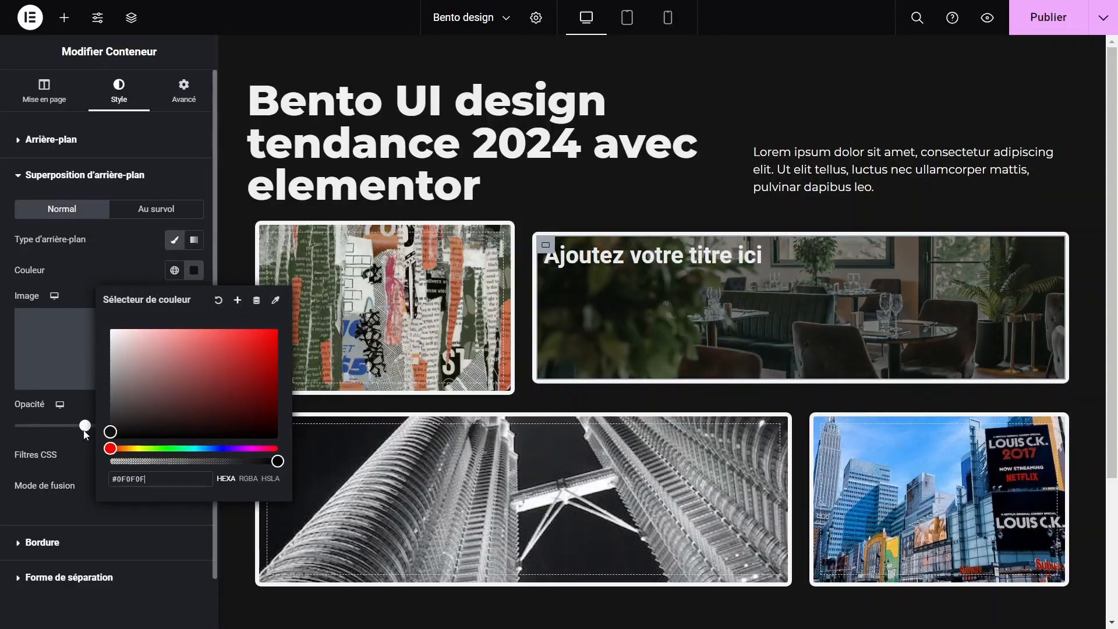
{"action": "left_click", "coordinate": [95, 252]}
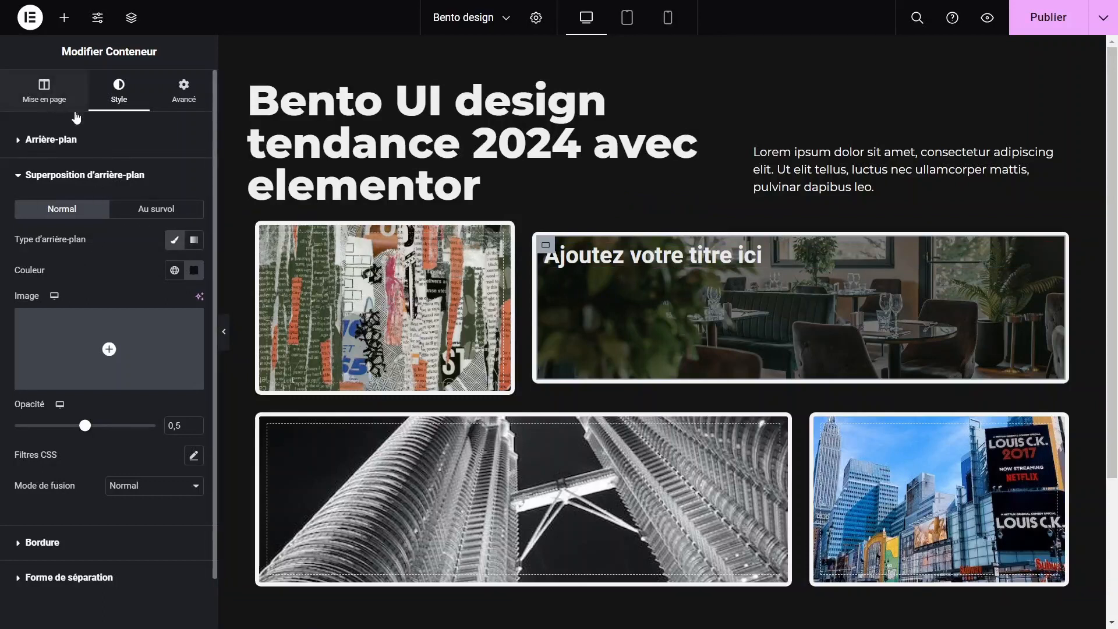
{"action": "left_click", "coordinate": [47, 96]}
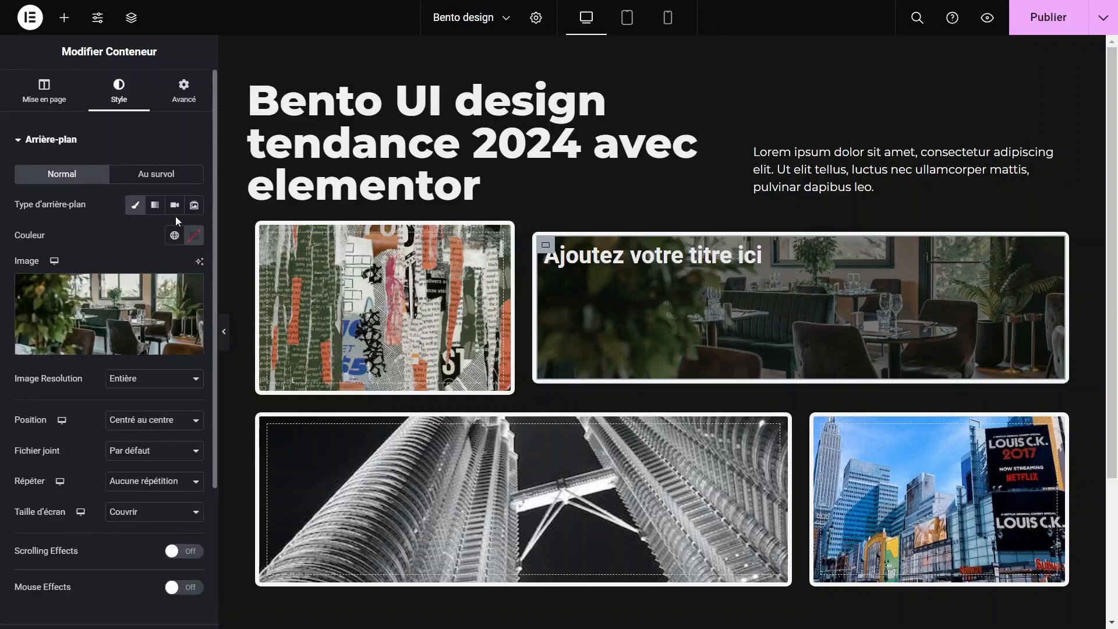
{"action": "left_click", "coordinate": [738, 283]}
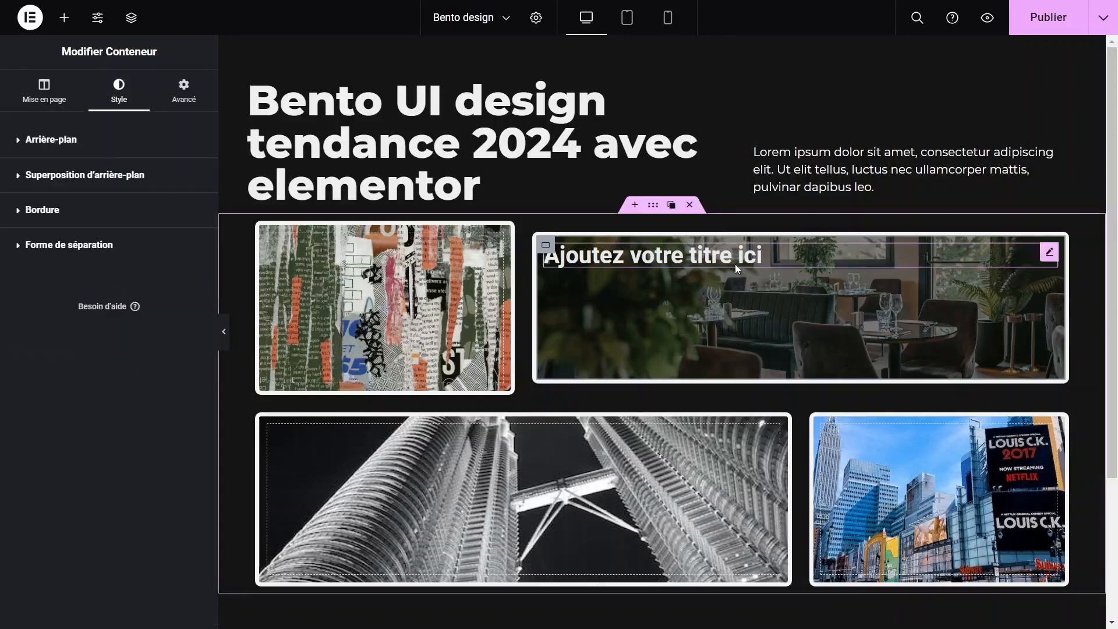
Set the restaurant cell heading's typography to Montserrat, weight 800 (Très gras) and size 40 px
{"action": "left_click", "coordinate": [736, 263]}
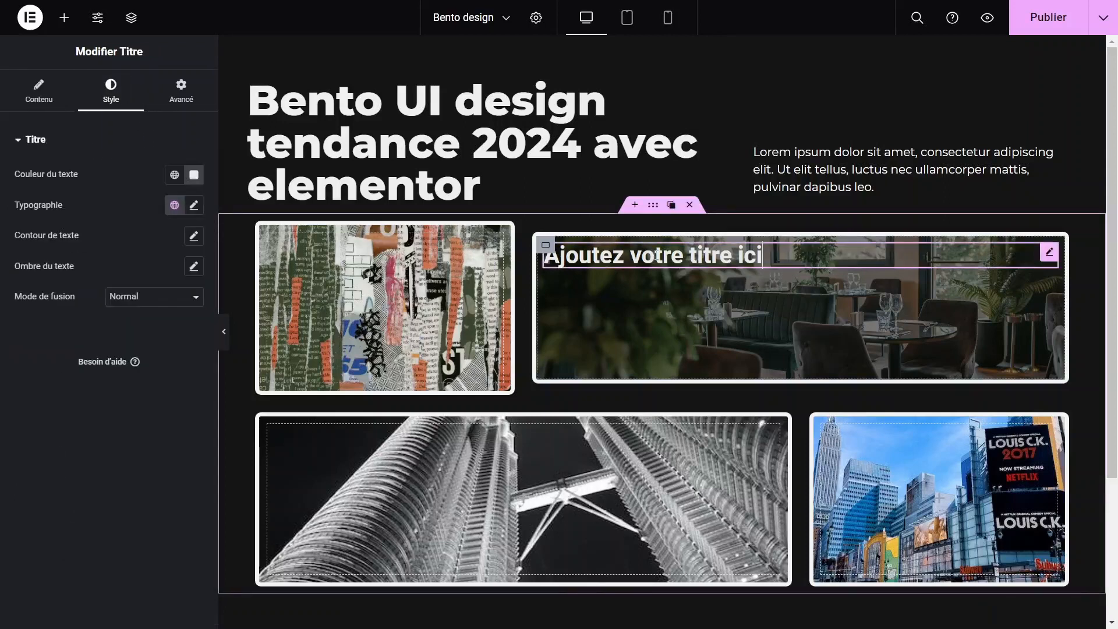
{"action": "left_click", "coordinate": [35, 93]}
{"action": "left_click", "coordinate": [109, 92]}
{"action": "left_click", "coordinate": [194, 205]}
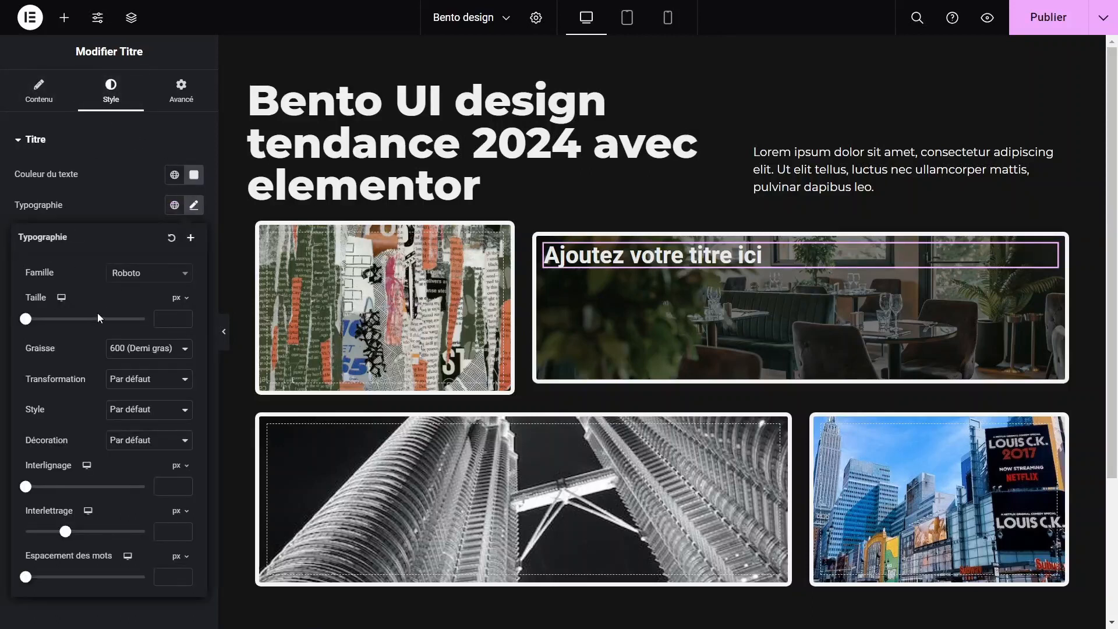
{"action": "left_click", "coordinate": [145, 279]}
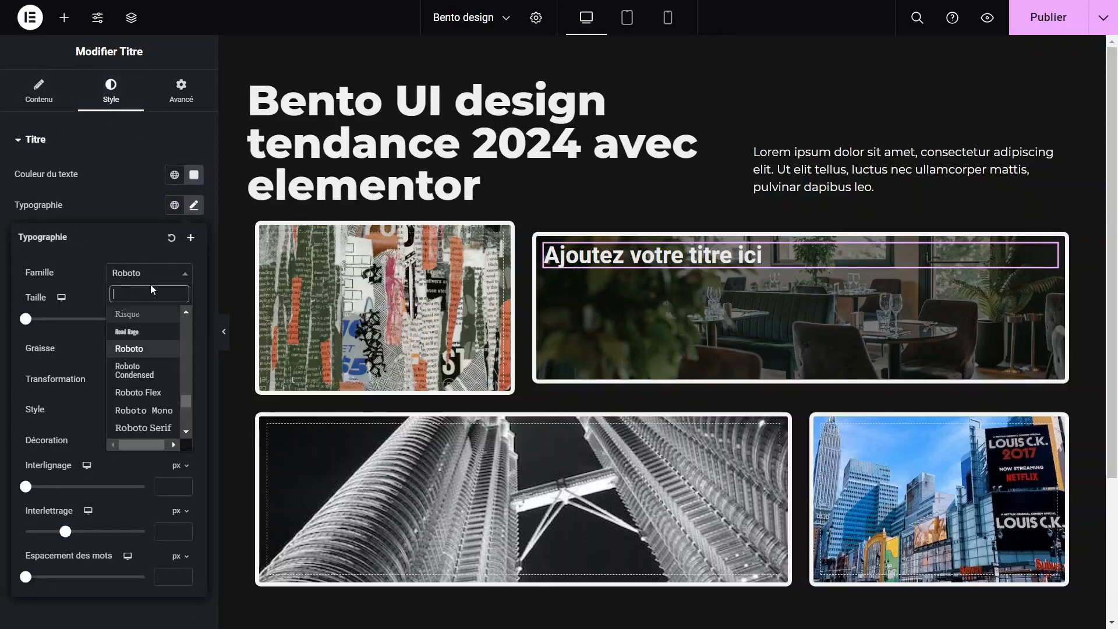
{"action": "type", "text": "mont"}
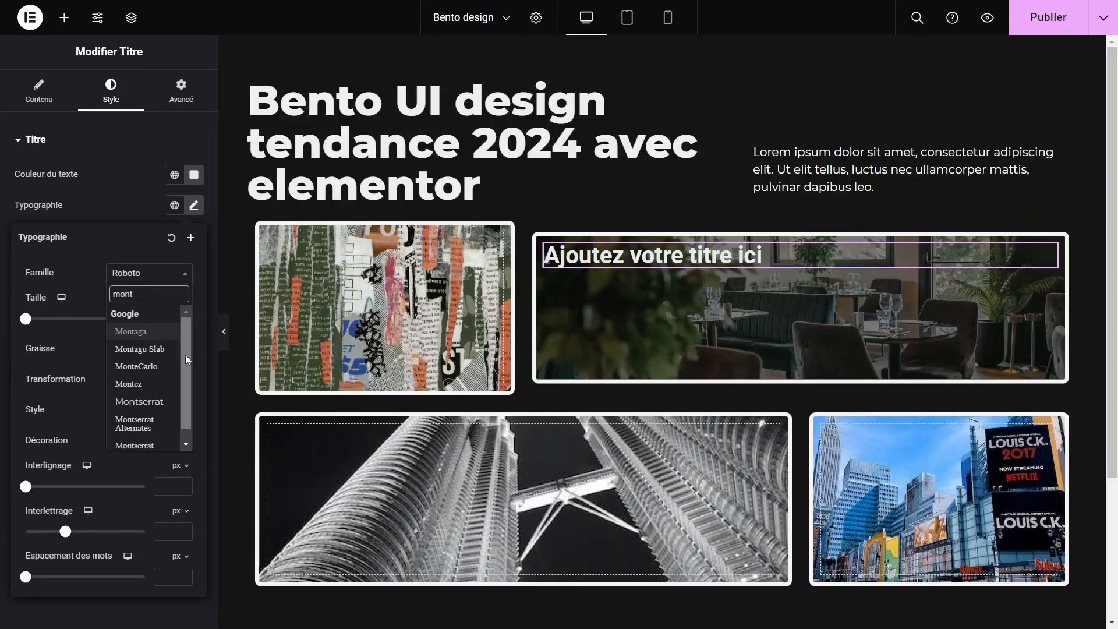
{"action": "left_click", "coordinate": [144, 409]}
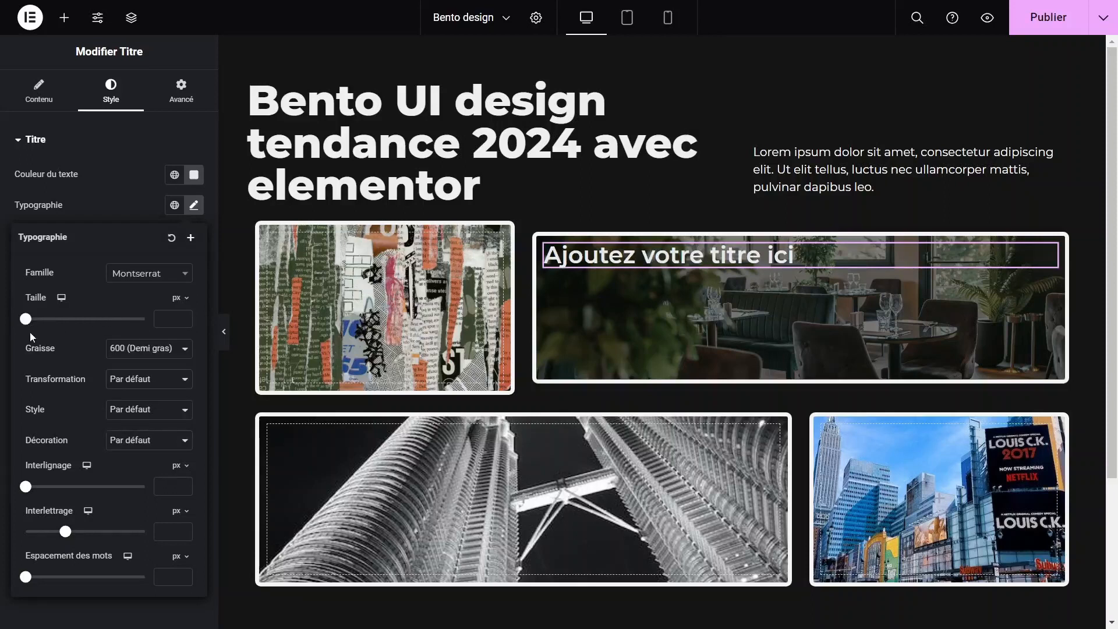
{"action": "left_click", "coordinate": [122, 349]}
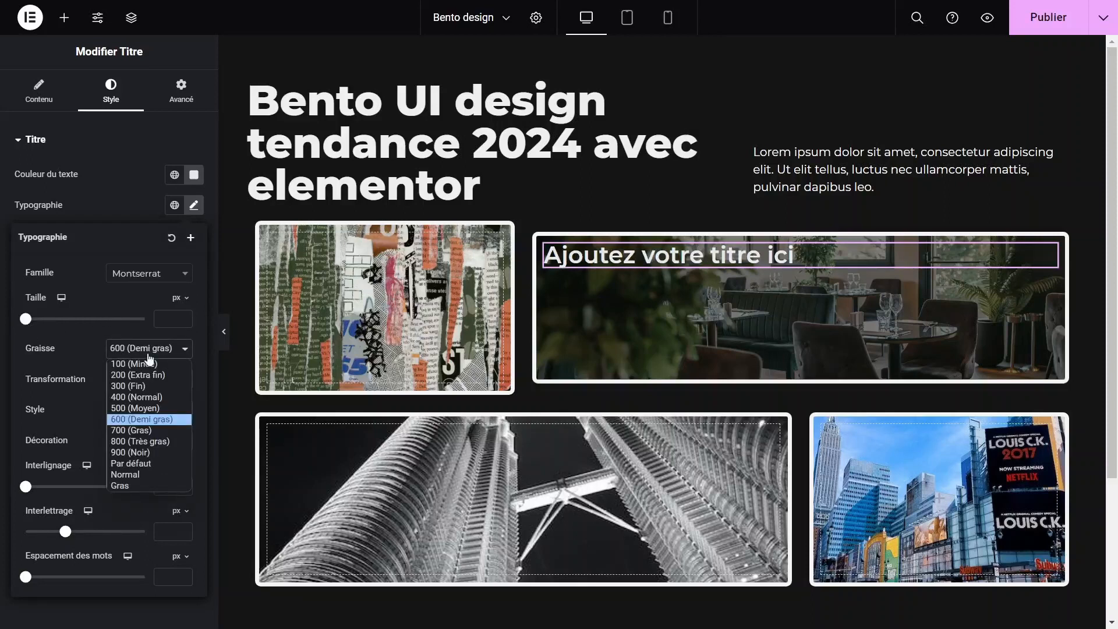
{"action": "left_click", "coordinate": [125, 439]}
{"action": "left_click_drag", "start_coordinate": [29, 321], "coordinate": [55, 328]}
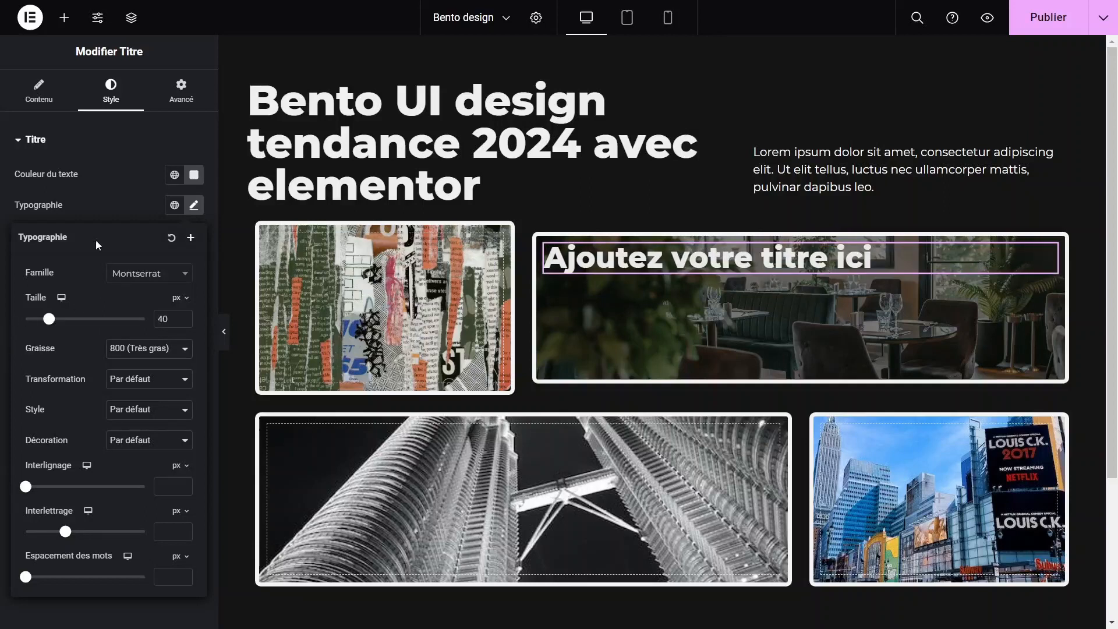
{"action": "left_click", "coordinate": [123, 197]}
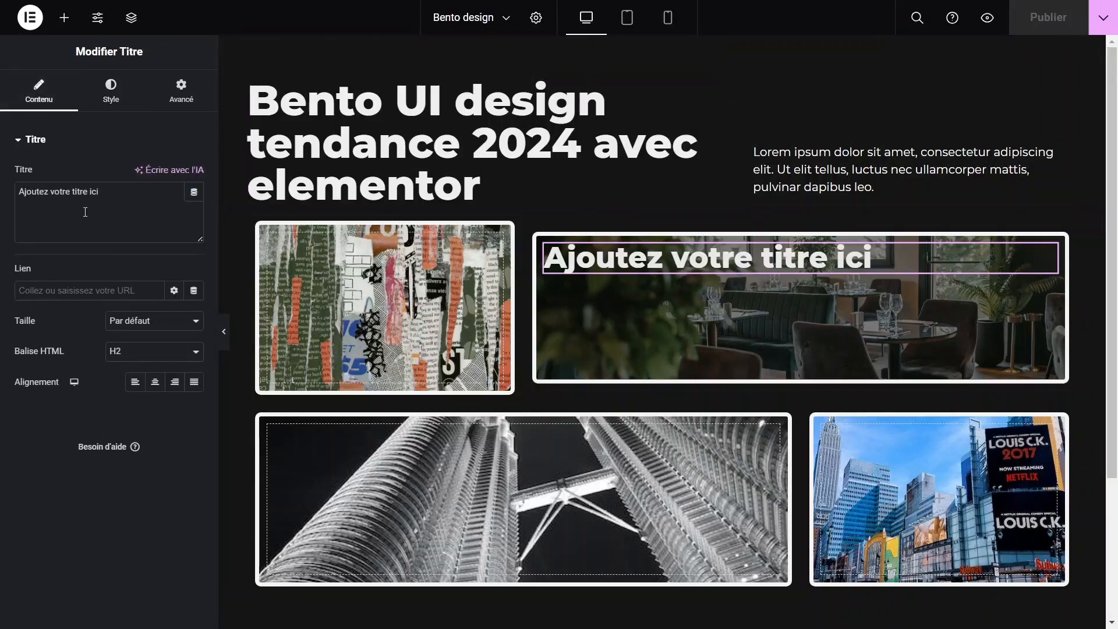
Change the restaurant cell heading's text to "Nouvelle tendance UI design" and set its font size to 45 px
{"action": "left_click_drag", "start_coordinate": [85, 212], "coordinate": [3, 202]}
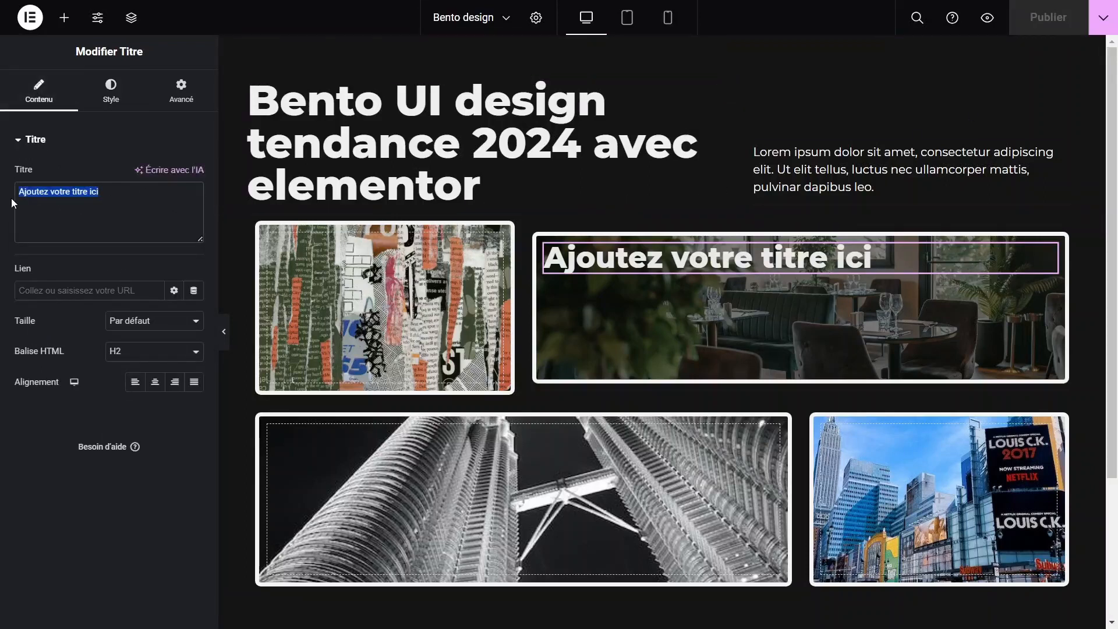
{"action": "type", "text": "Nouvelle tendance UI design"}
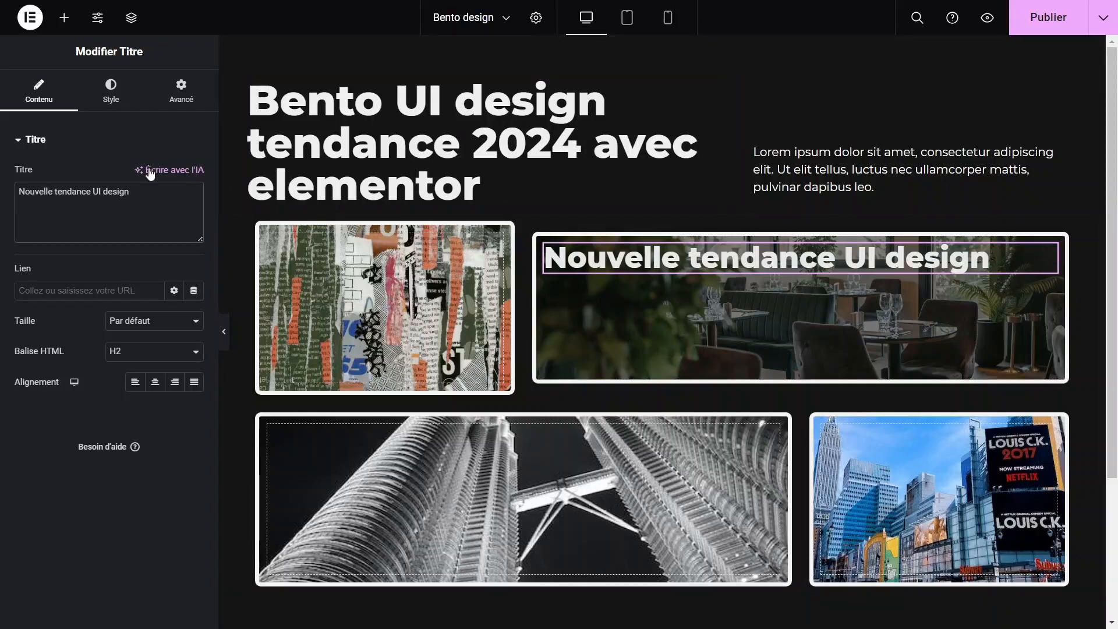
{"action": "left_click", "coordinate": [120, 98]}
{"action": "left_click", "coordinate": [194, 205]}
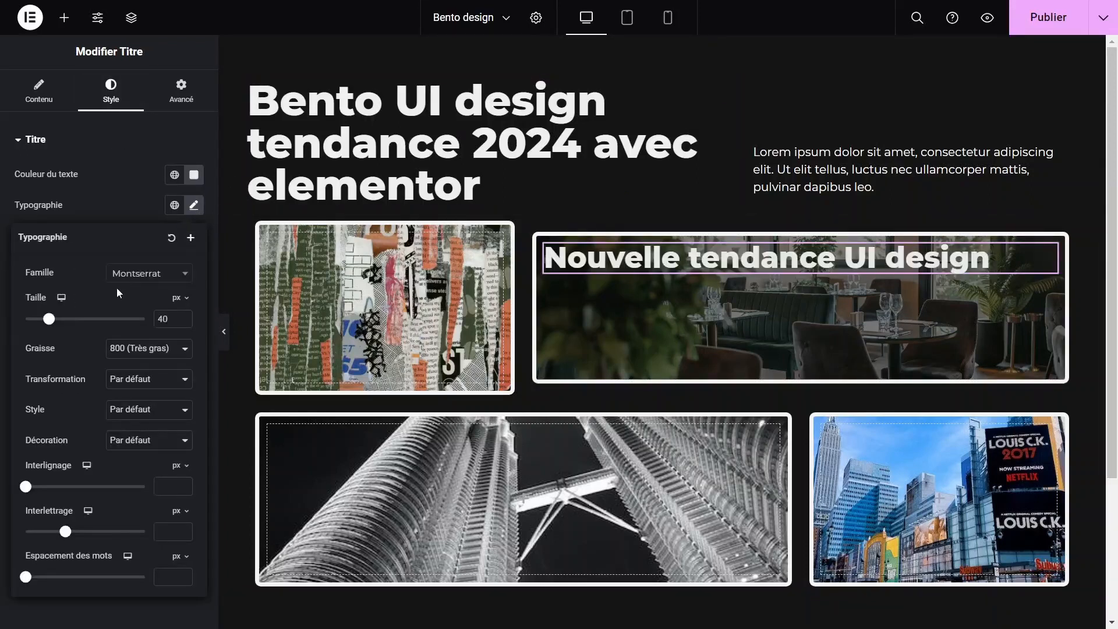
{"action": "type", "text": "45"}
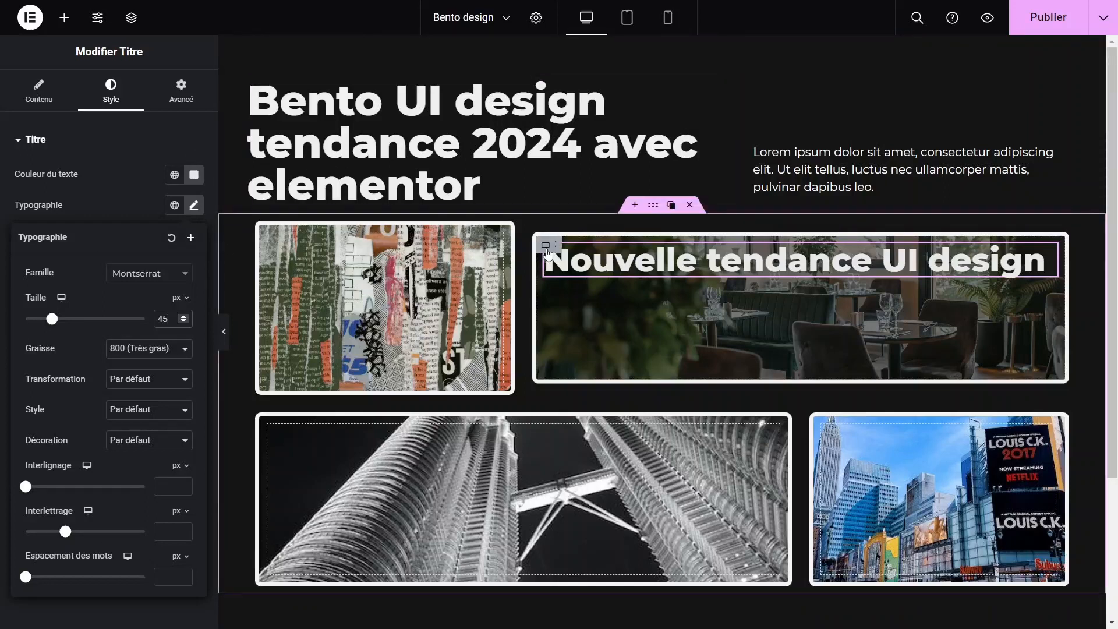
Set the restaurant cell container's inner padding to 21 px on all sides
{"action": "left_click", "coordinate": [546, 247]}
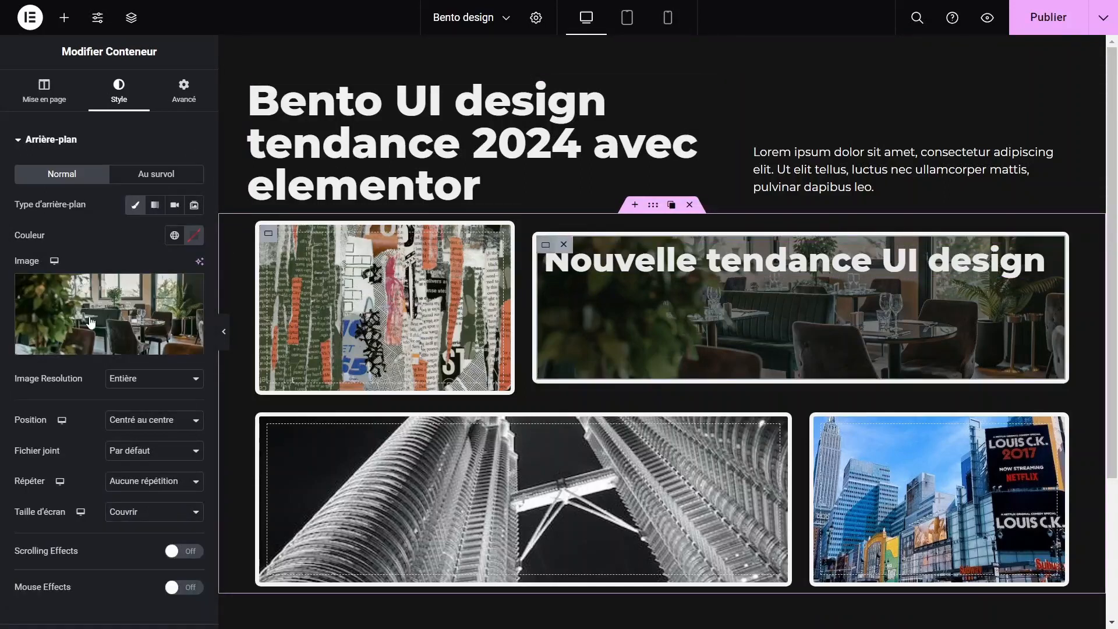
{"action": "left_click", "coordinate": [184, 91]}
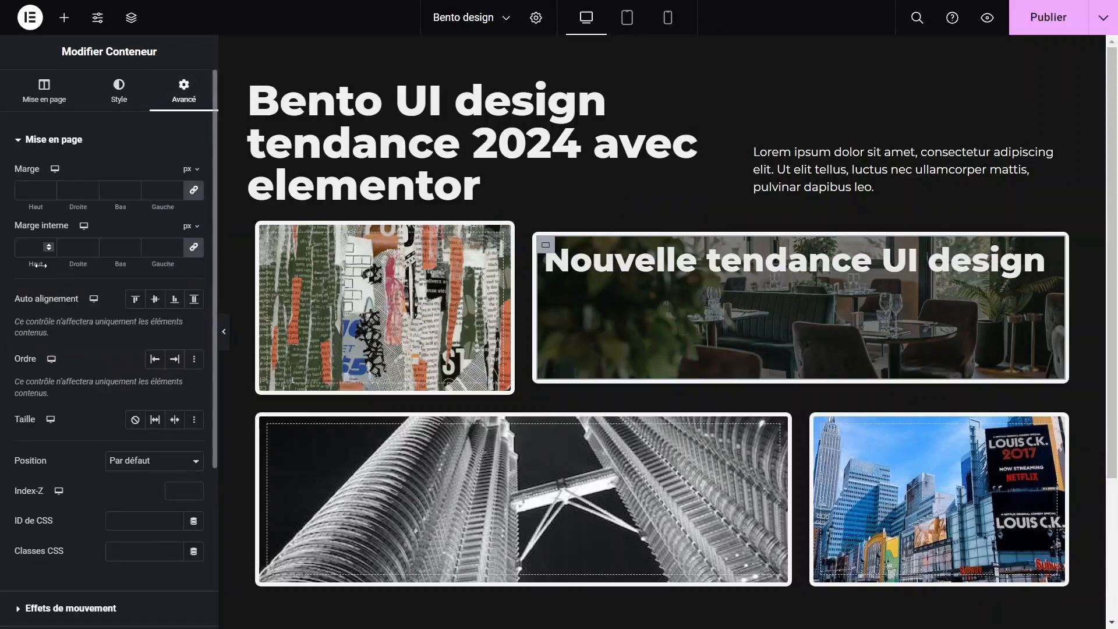
{"action": "mouse_move", "coordinate": [39, 266]}
{"action": "left_mouse_down"}
{"action": "mouse_move", "coordinate": [69, 270]}
{"action": "mouse_move", "coordinate": [56, 268]}
{"action": "left_mouse_up"}
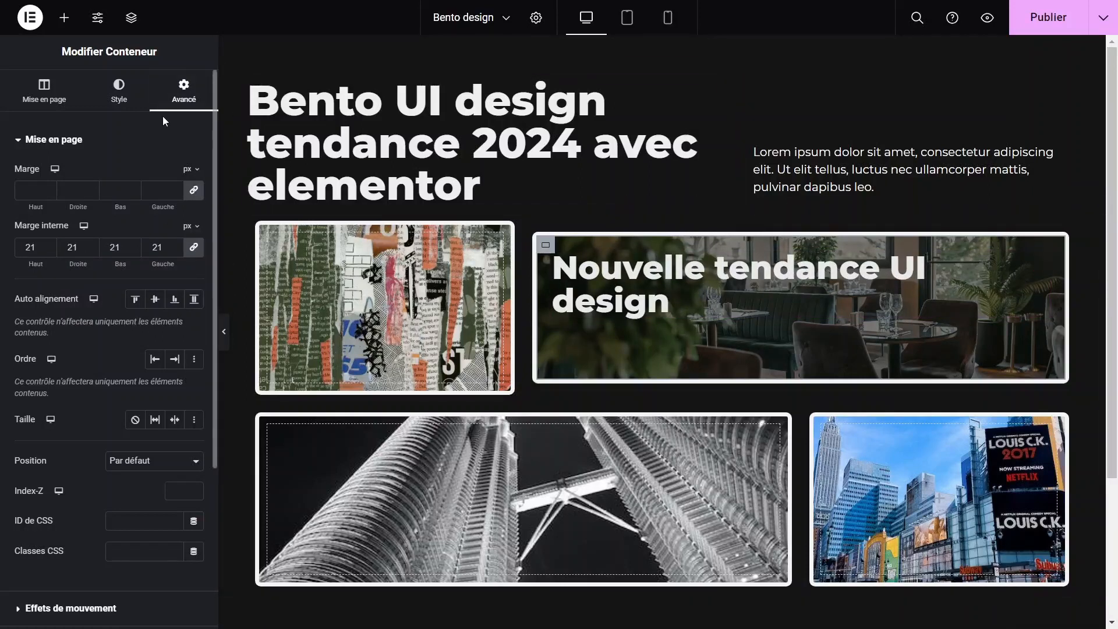
Find the button widget and add it below the heading in the restaurant cell
{"action": "left_click", "coordinate": [64, 19]}
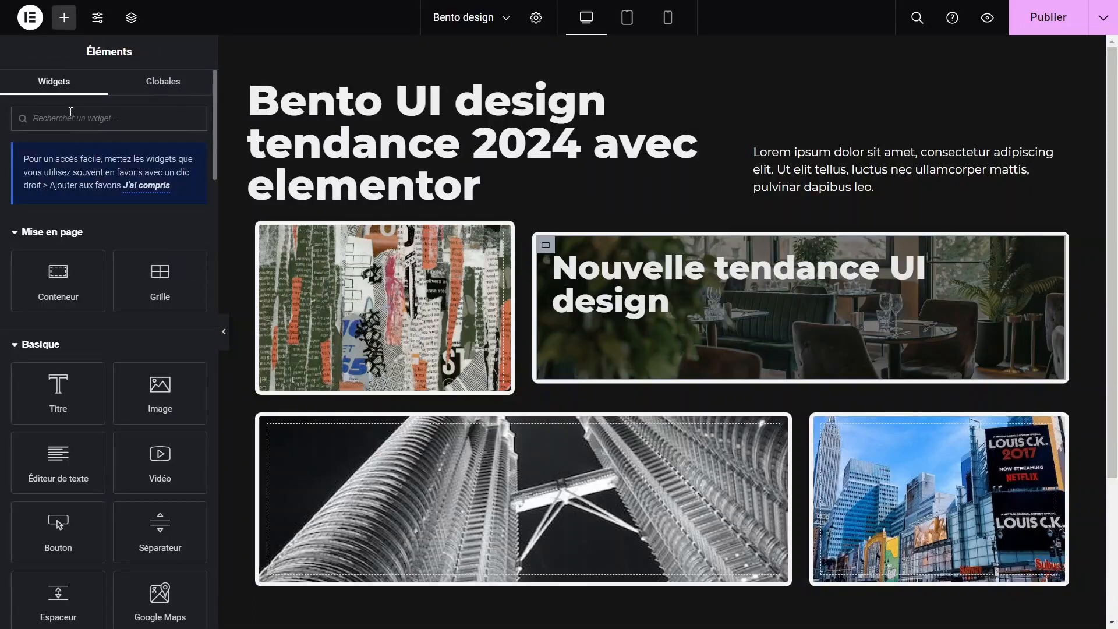
{"action": "type", "text": "bou"}
{"action": "left_click_drag", "start_coordinate": [58, 241], "coordinate": [686, 302]}
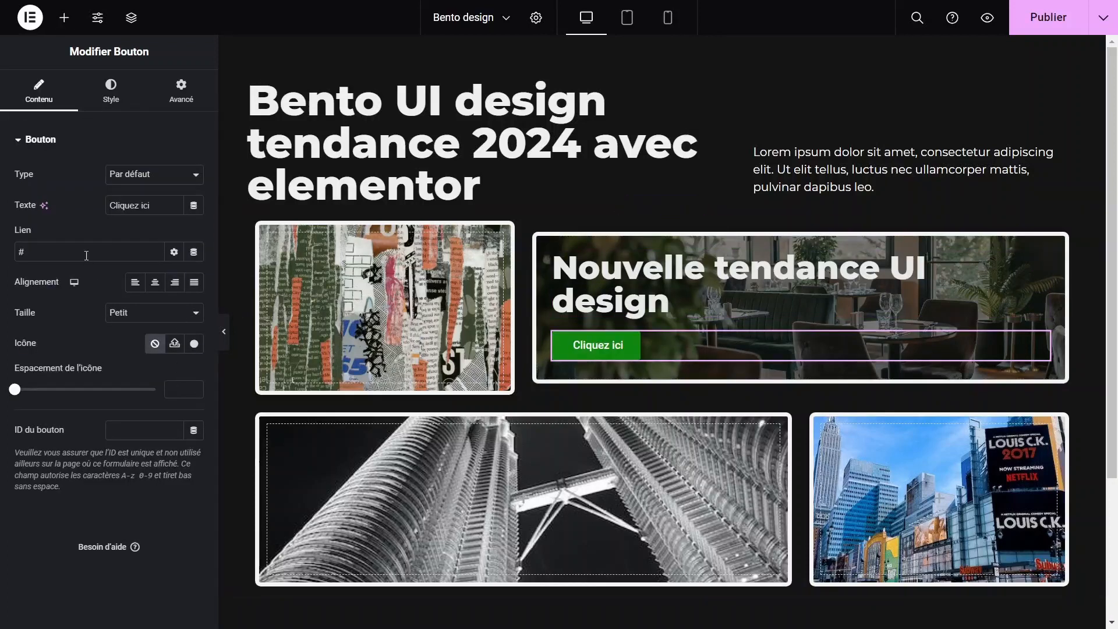
{"action": "left_click", "coordinate": [115, 111]}
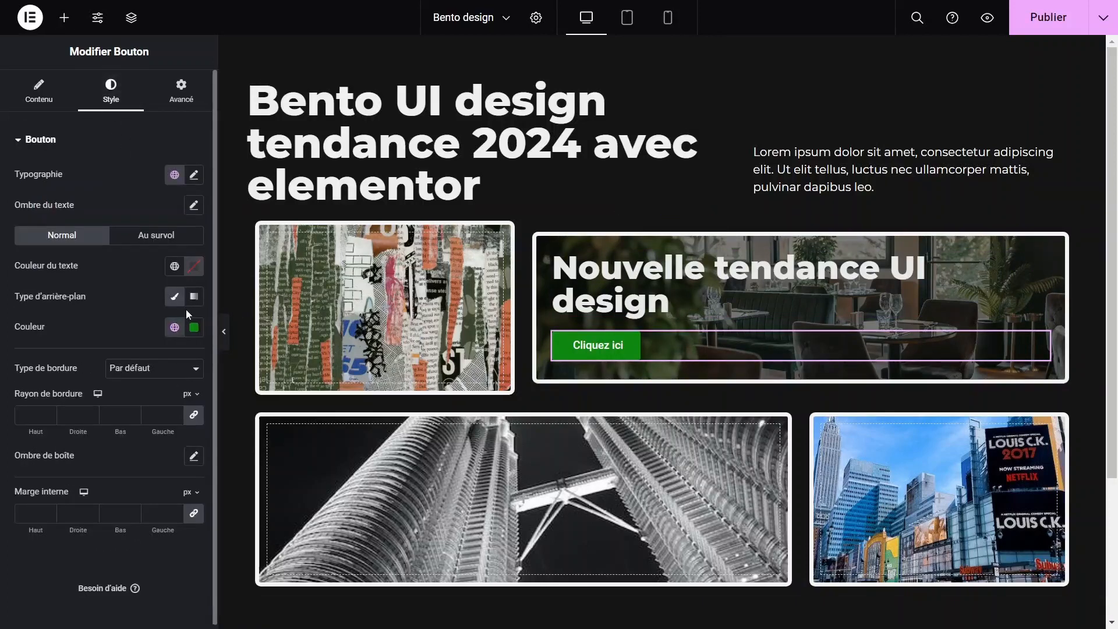
{"action": "left_click", "coordinate": [194, 328]}
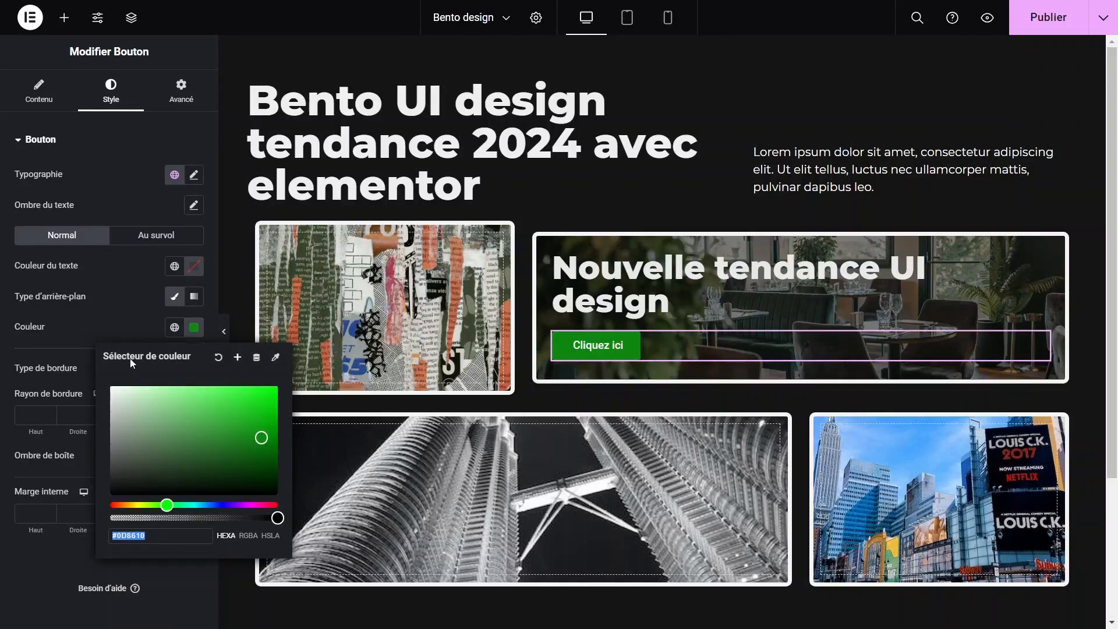
{"action": "left_click", "coordinate": [128, 309]}
{"action": "left_click", "coordinate": [194, 328]}
{"action": "left_click", "coordinate": [221, 358]}
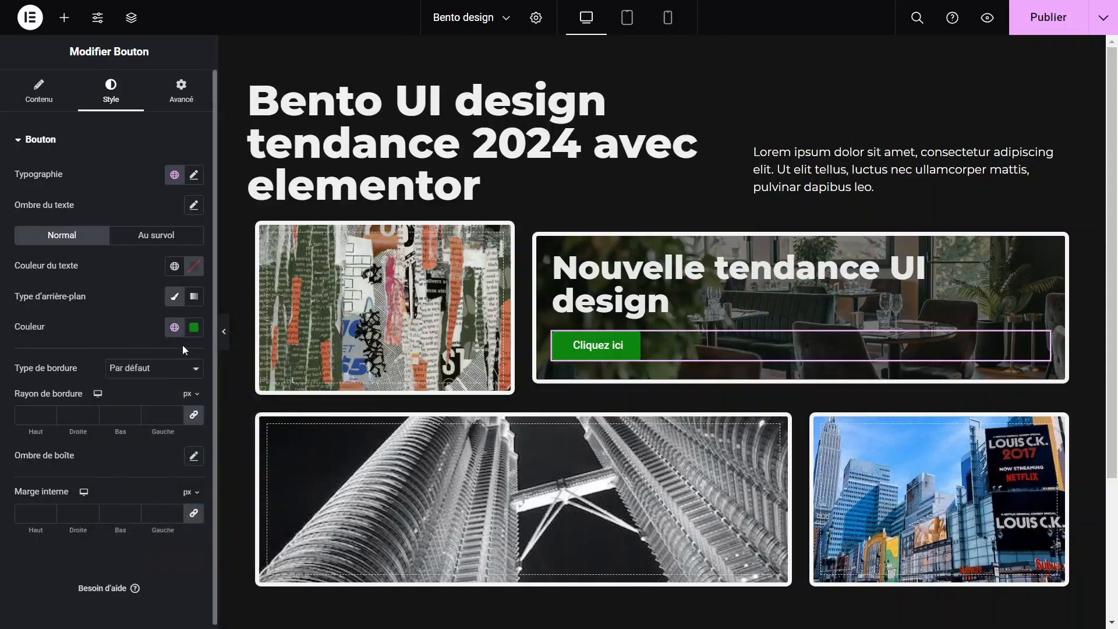
Make the button's background colour fully transparent and set its inner padding to 0 px on all sides
{"action": "left_click", "coordinate": [194, 327]}
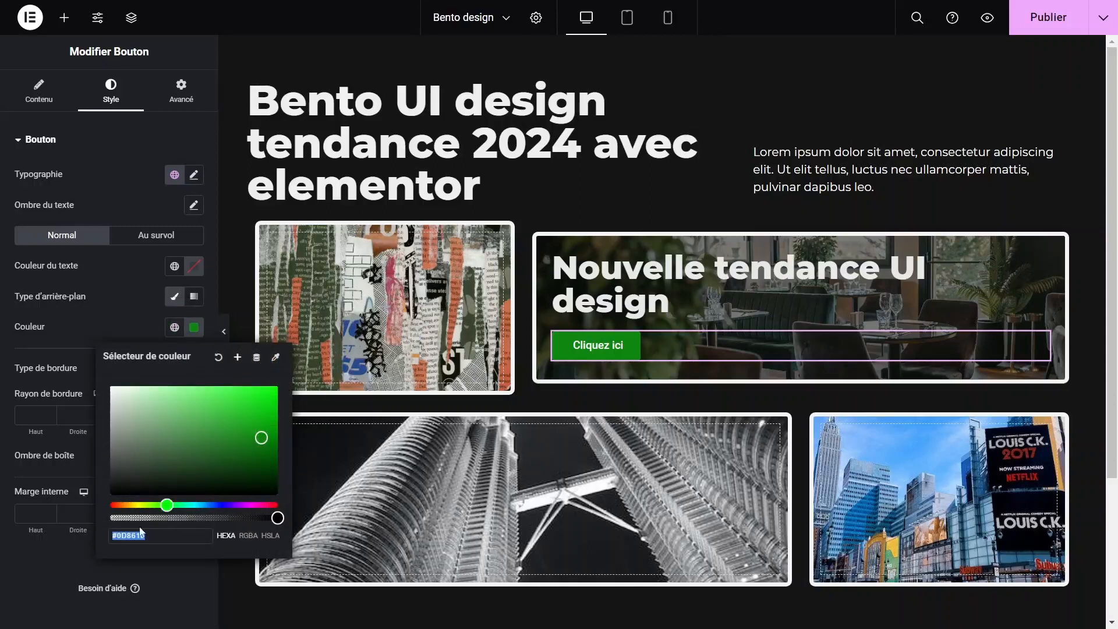
{"action": "left_click_drag", "start_coordinate": [136, 518], "coordinate": [110, 517]}
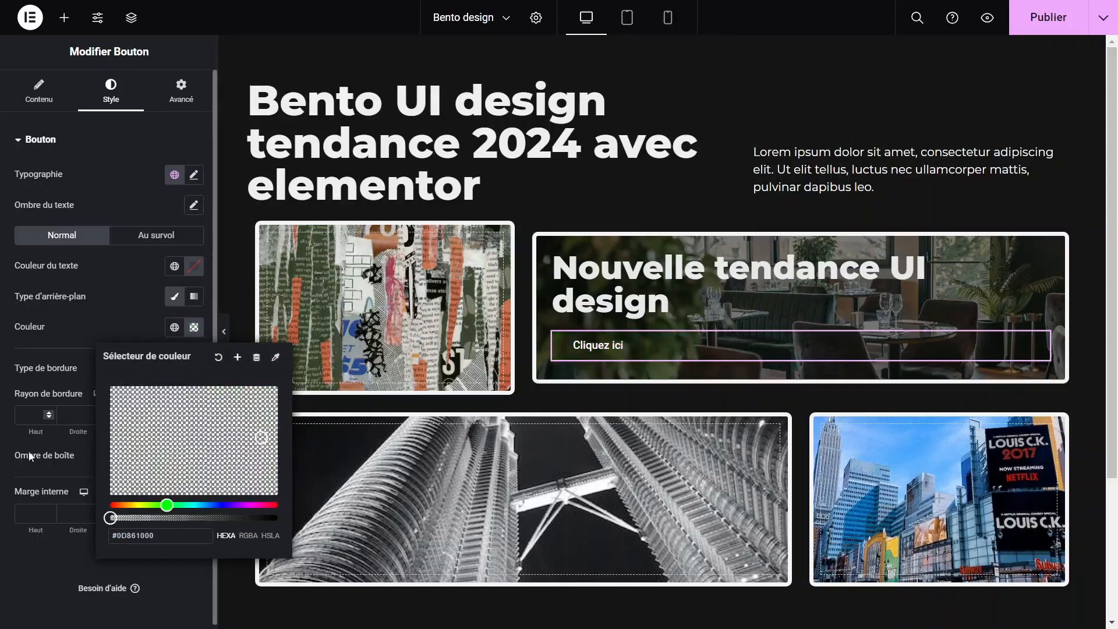
{"action": "left_click", "coordinate": [37, 506]}
{"action": "type", "text": "0"}
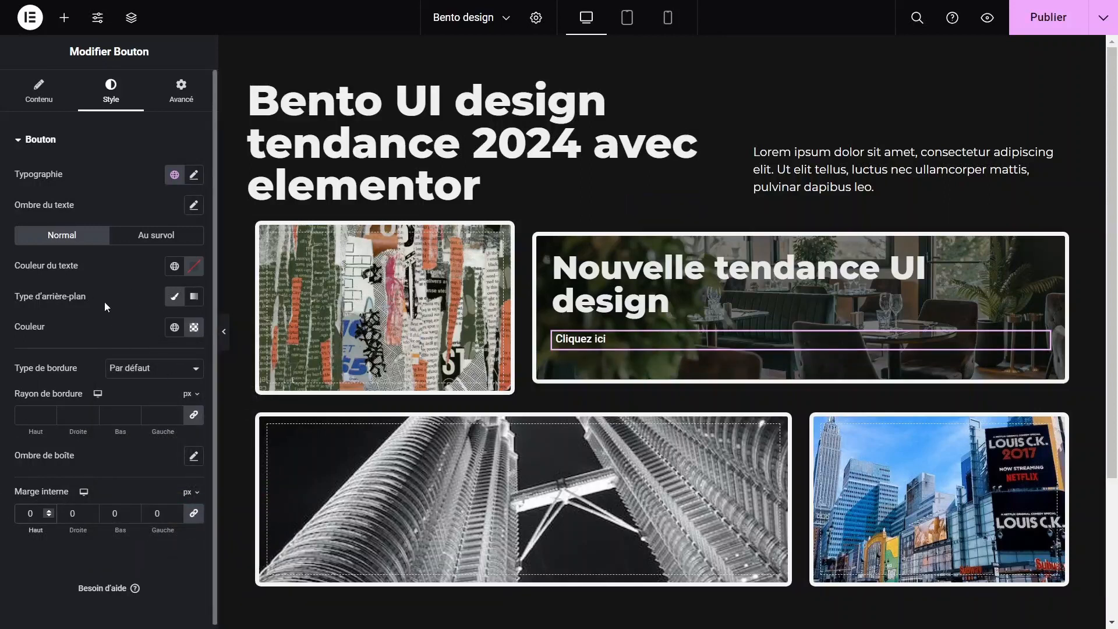
Set the button's text colour to the global dark green
{"action": "left_click", "coordinate": [39, 92]}
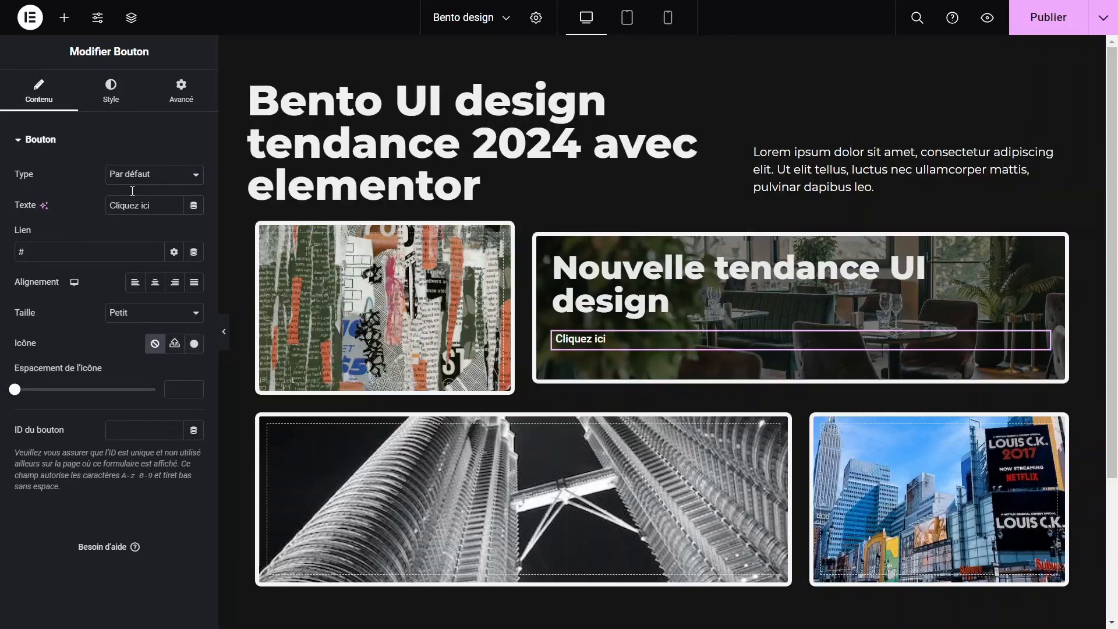
{"action": "left_click", "coordinate": [111, 92]}
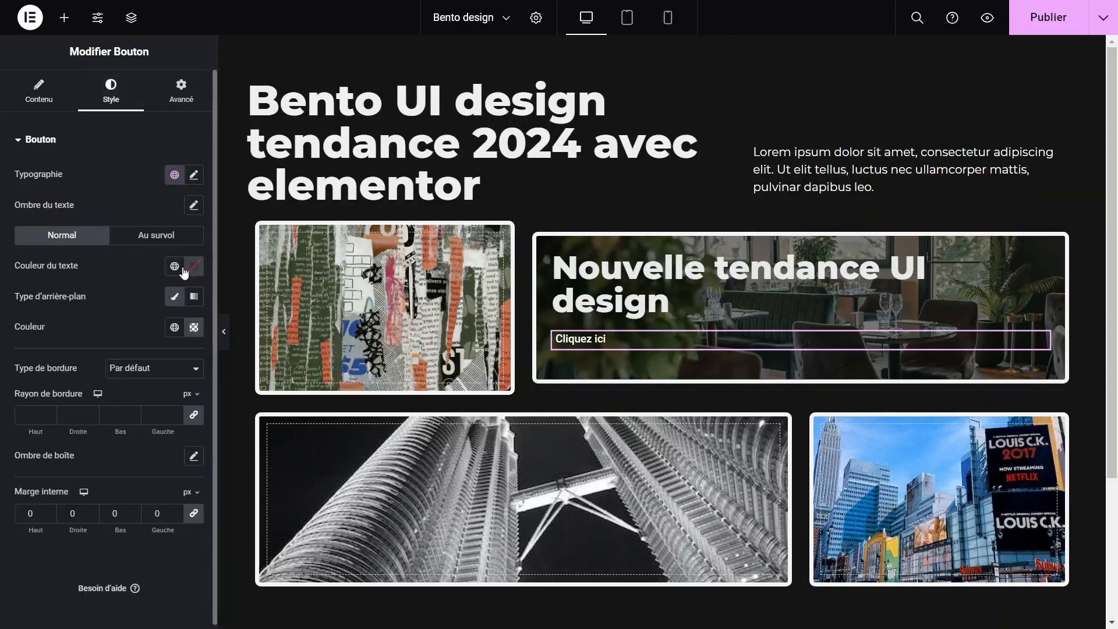
{"action": "left_click", "coordinate": [182, 269]}
{"action": "left_click", "coordinate": [181, 421]}
Change the button's text to "En savoir plus"
{"action": "left_click", "coordinate": [38, 91]}
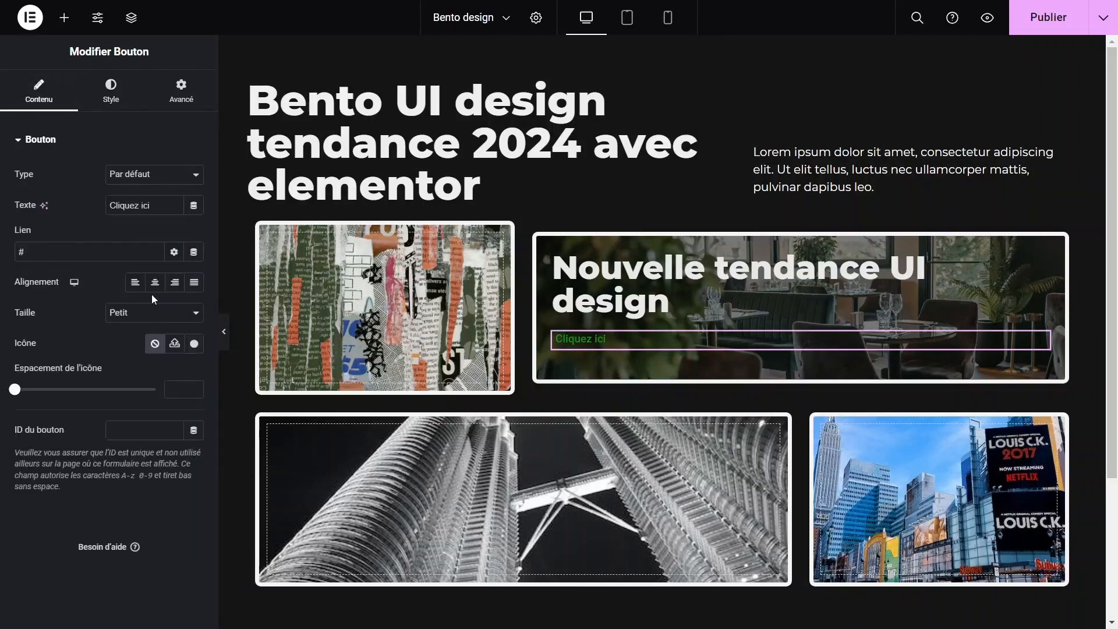
{"action": "left_click_drag", "start_coordinate": [154, 210], "coordinate": [1, 214]}
{"action": "type", "text": "En savoir plus"}
Search the icon library for "arrow", add the Arrow circle right icon to the button and set its position to Après
{"action": "left_click", "coordinate": [186, 343]}
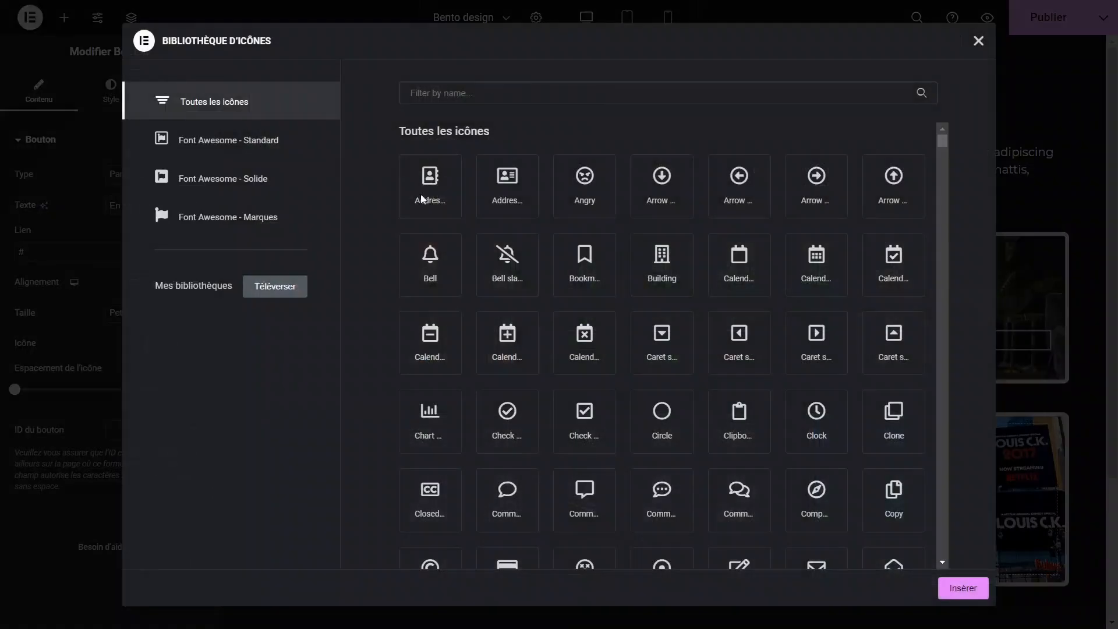
{"action": "left_click", "coordinate": [488, 95]}
{"action": "type", "text": "a"}
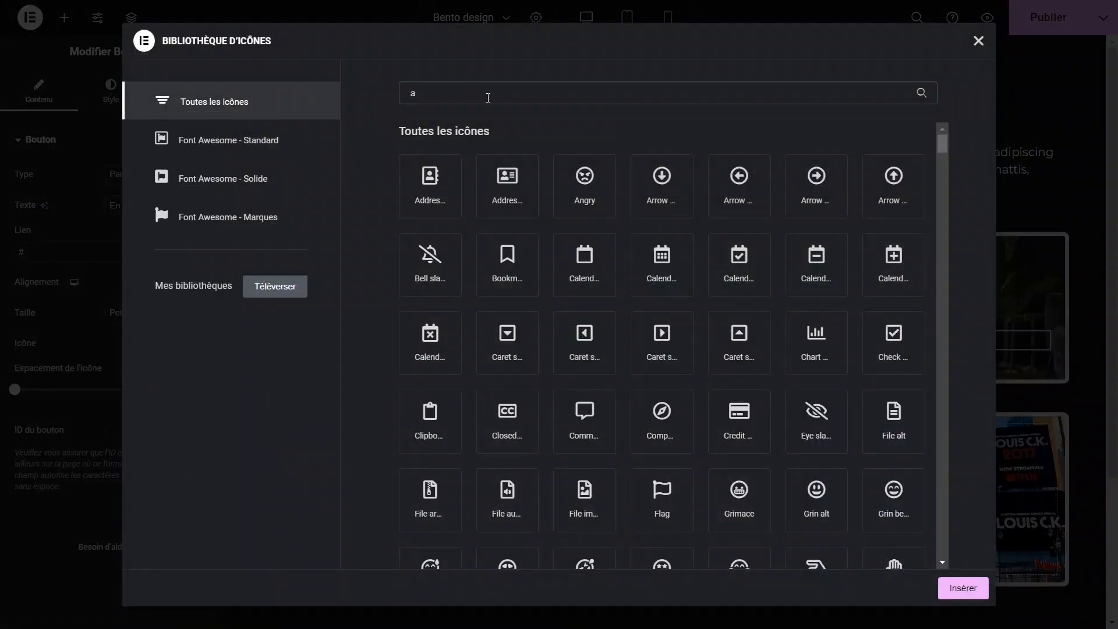
{"action": "type", "text": "rrow"}
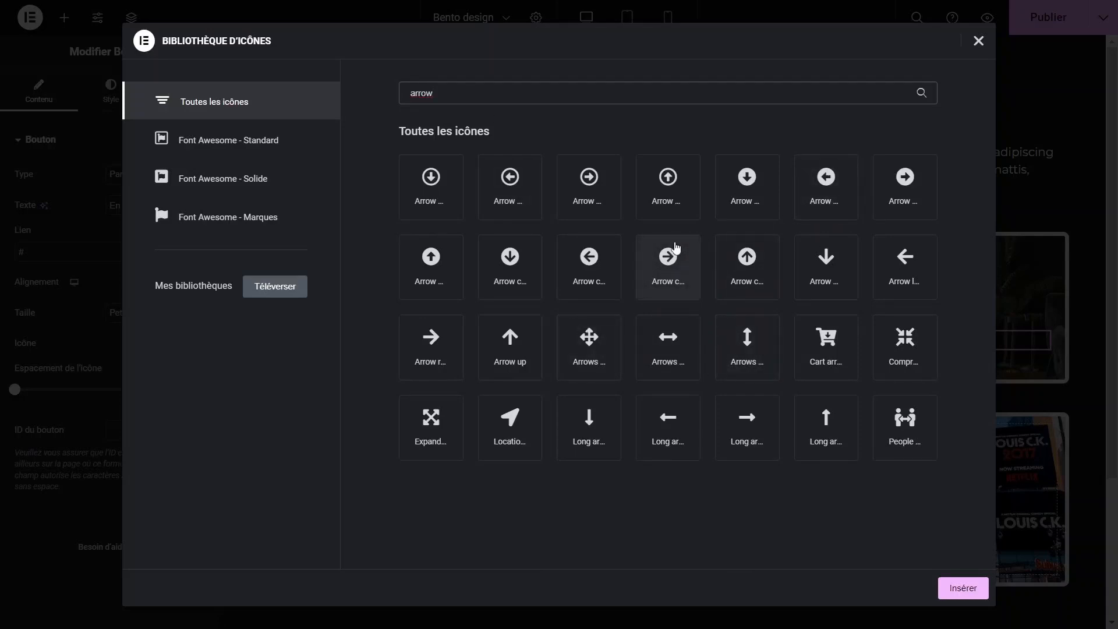
{"action": "left_click", "coordinate": [678, 274]}
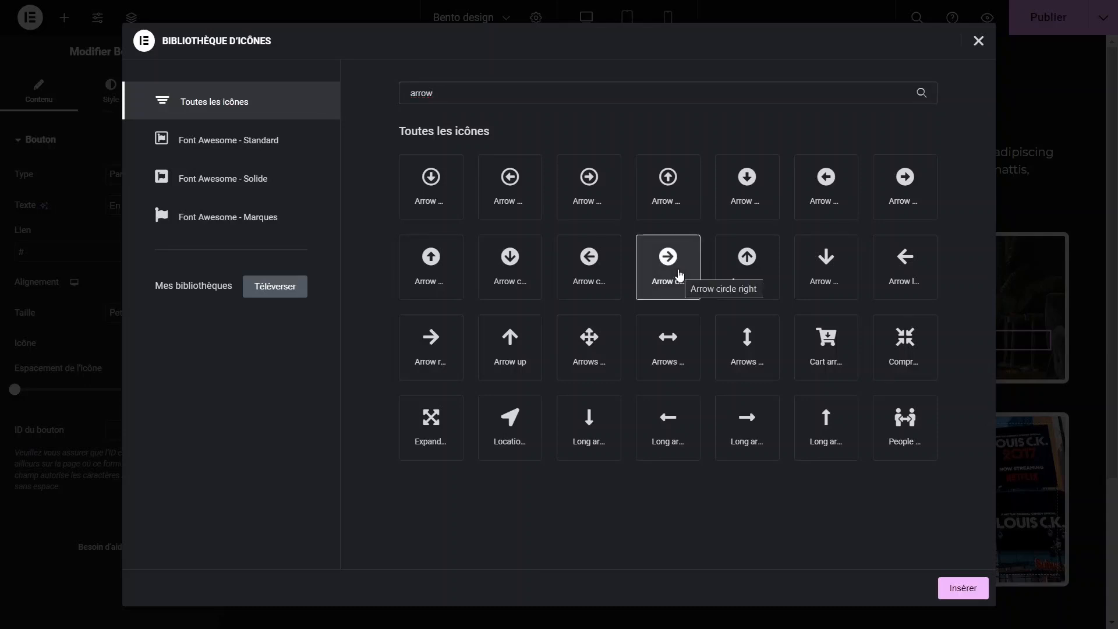
{"action": "left_click", "coordinate": [964, 587]}
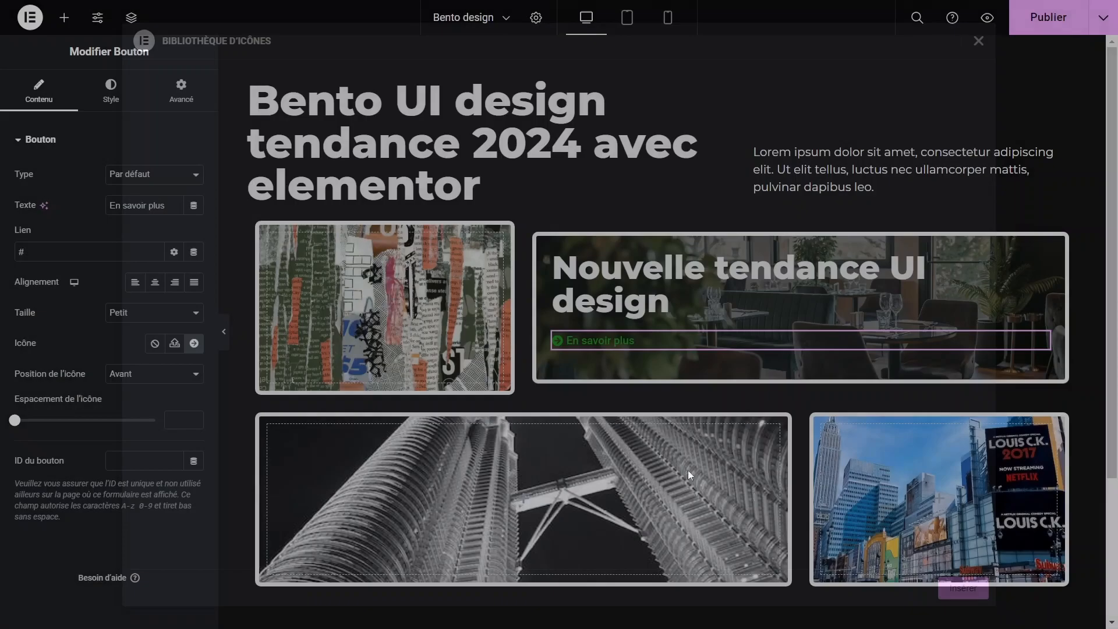
{"action": "left_click", "coordinate": [135, 378]}
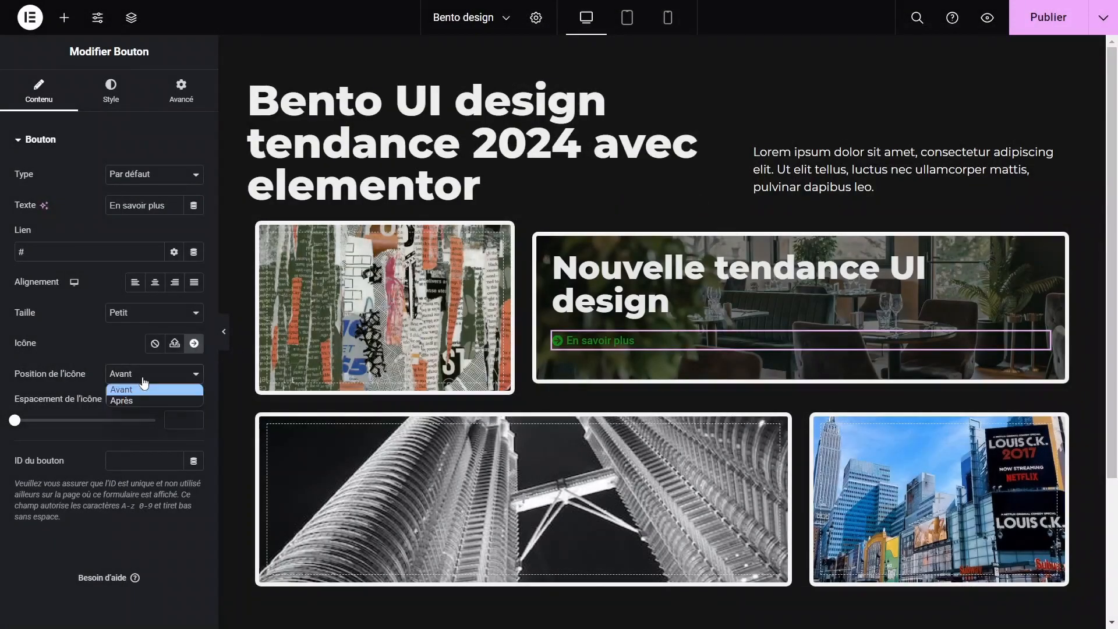
{"action": "left_click", "coordinate": [125, 401]}
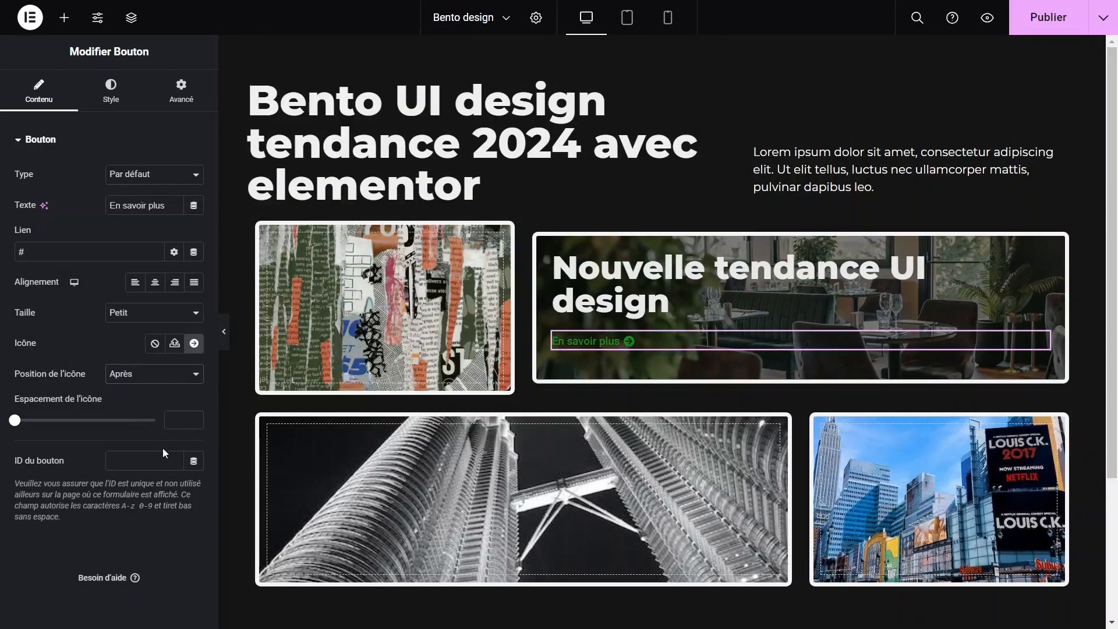
Change the button's text colour to a lighter, brighter green
{"action": "left_click", "coordinate": [96, 101]}
{"action": "left_click", "coordinate": [194, 266]}
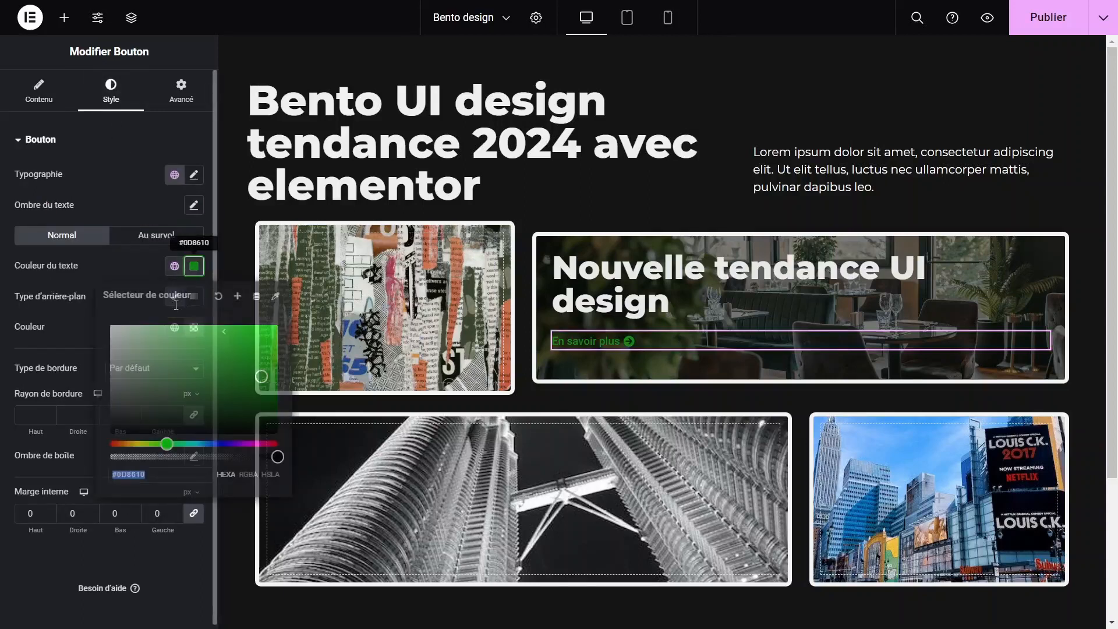
{"action": "left_click_drag", "start_coordinate": [160, 349], "coordinate": [203, 330]}
{"action": "left_click", "coordinate": [78, 306]}
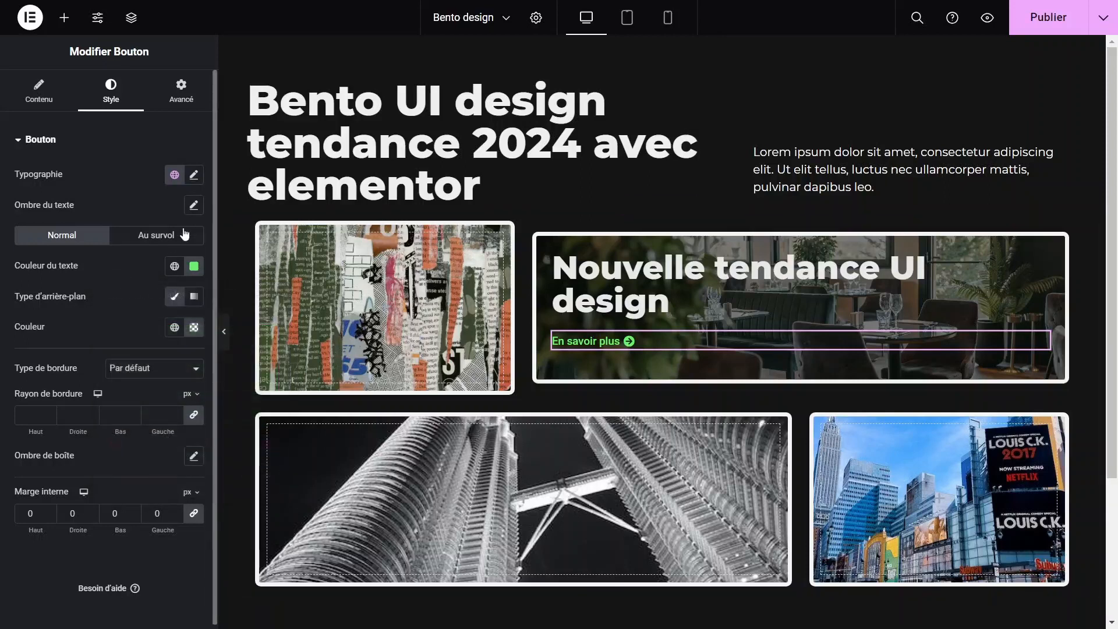
Set the button's typography to Poppins, weight 400 (Normal), and publish the page
{"action": "left_click", "coordinate": [193, 175]}
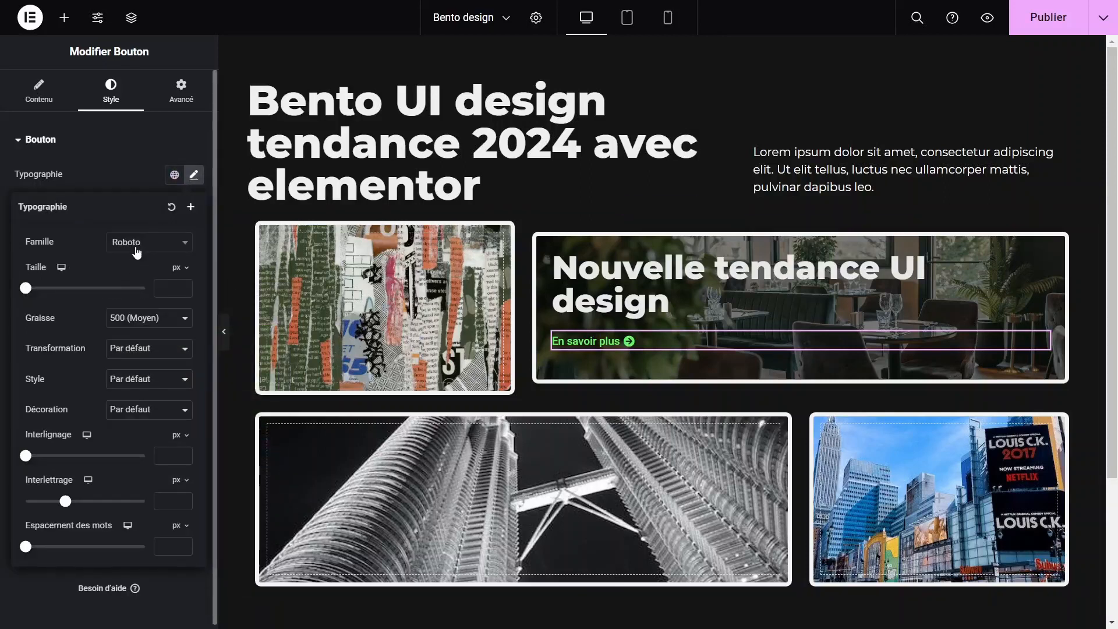
{"action": "left_click", "coordinate": [136, 248]}
{"action": "type", "text": "popp"}
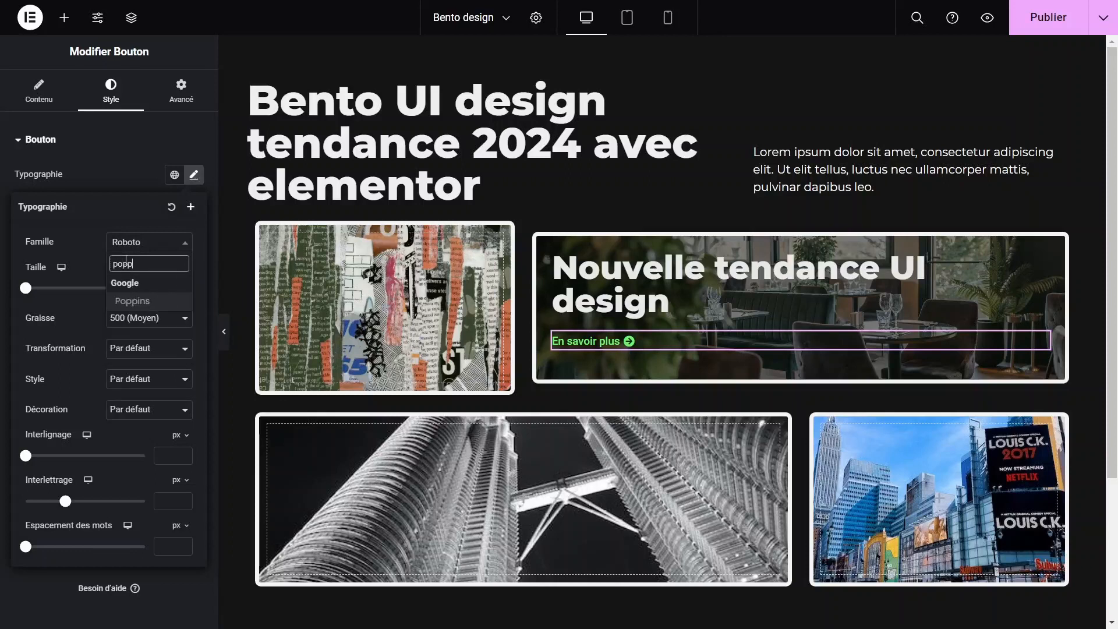
{"action": "left_click", "coordinate": [152, 302]}
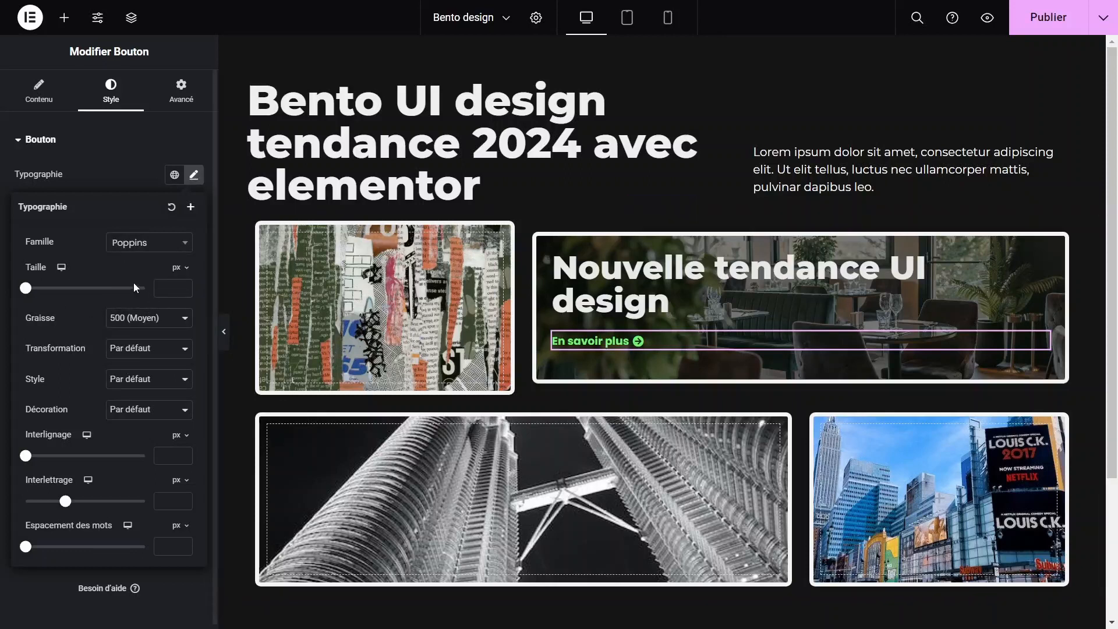
{"action": "left_click", "coordinate": [120, 320]}
{"action": "left_click", "coordinate": [132, 367]}
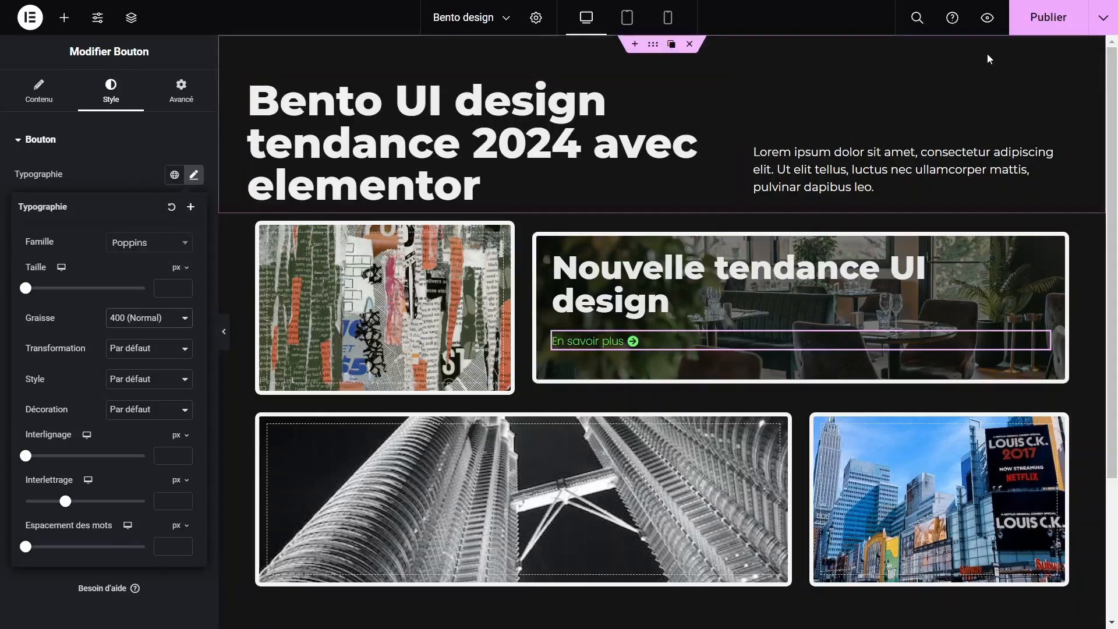
{"action": "left_click", "coordinate": [1047, 18]}
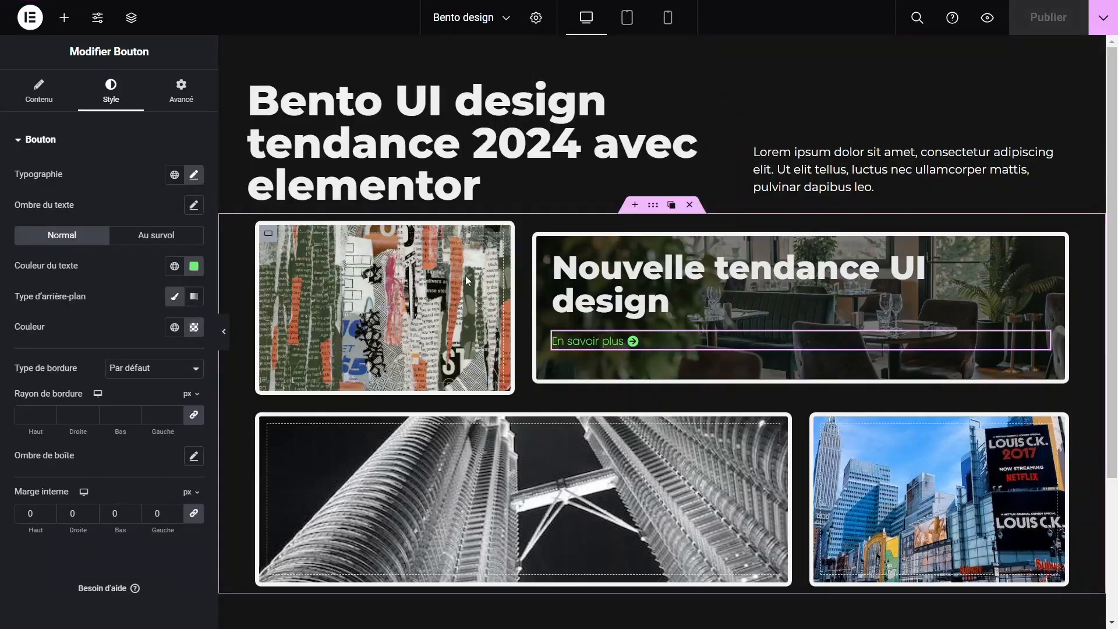
Copy the restaurant cell's heading and paste it into the black-and-white towers cell
{"action": "scroll", "coordinate": [756, 333], "scroll_direction": "down", "scroll_amount": 3}
{"action": "scroll", "coordinate": [716, 290], "scroll_direction": "up", "scroll_amount": 2}
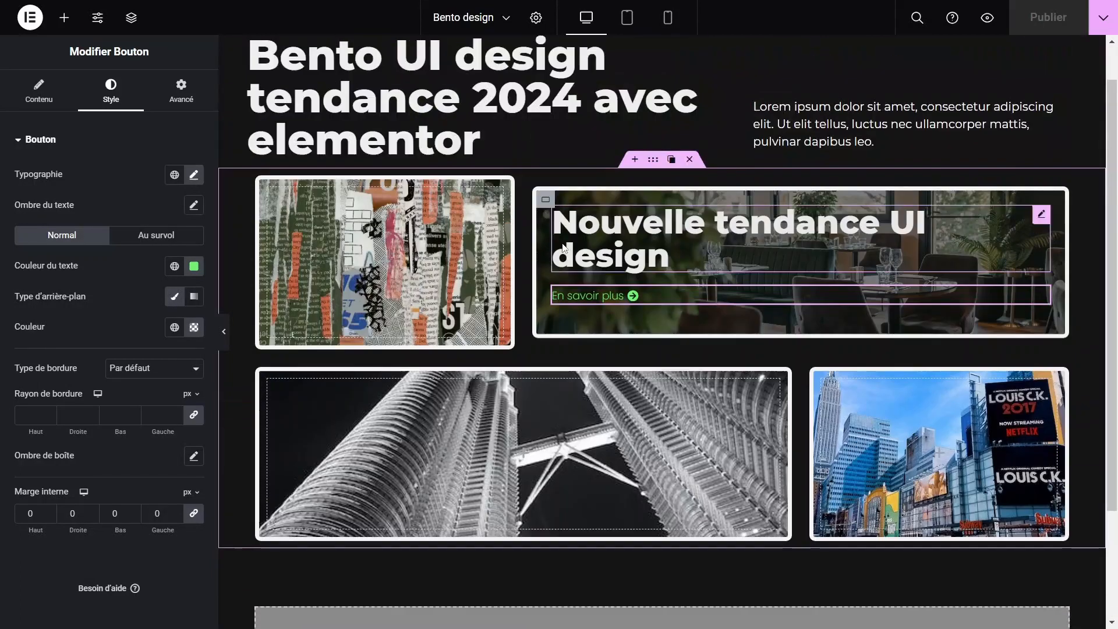
{"action": "right_click", "coordinate": [626, 227]}
{"action": "left_click", "coordinate": [660, 298]}
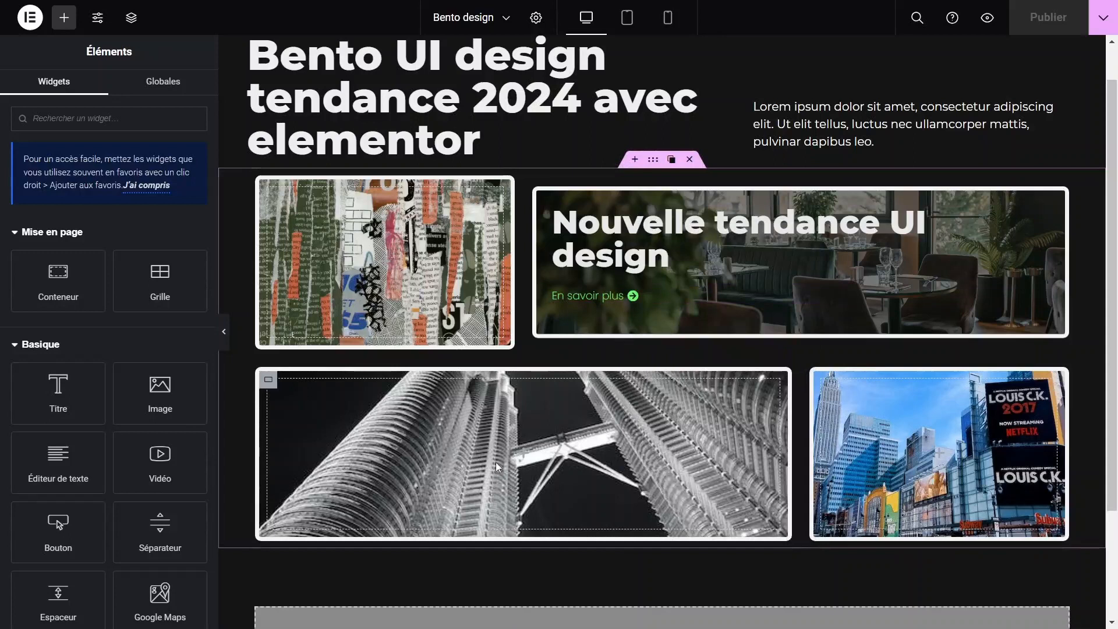
{"action": "right_click", "coordinate": [554, 452]}
{"action": "left_click", "coordinate": [592, 420]}
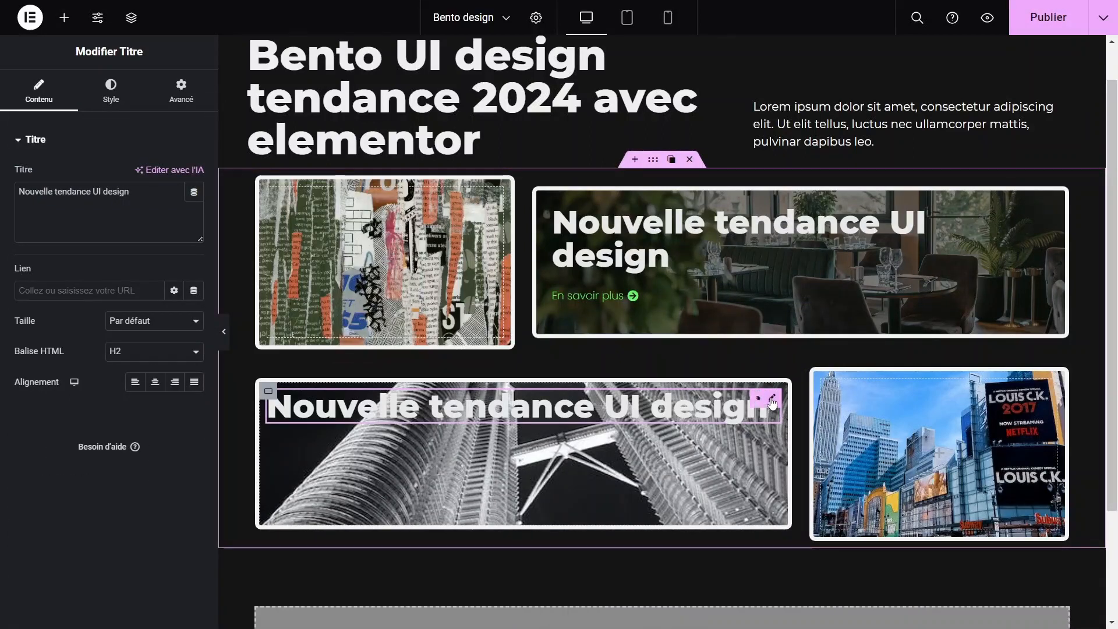
Change the text of the pasted heading in the towers cell to "New UI design 2024 trend"
{"action": "left_click_drag", "start_coordinate": [129, 192], "coordinate": [95, 197]}
{"action": "triple_click", "coordinate": [104, 199]}
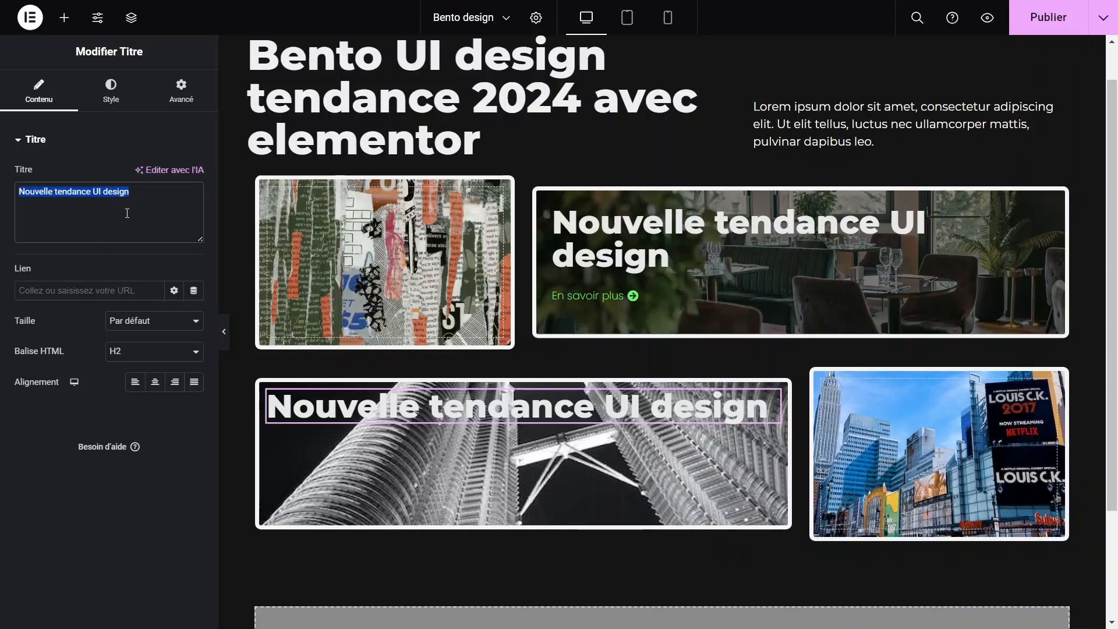
{"action": "type", "text": "New UI design 2024 trend"}
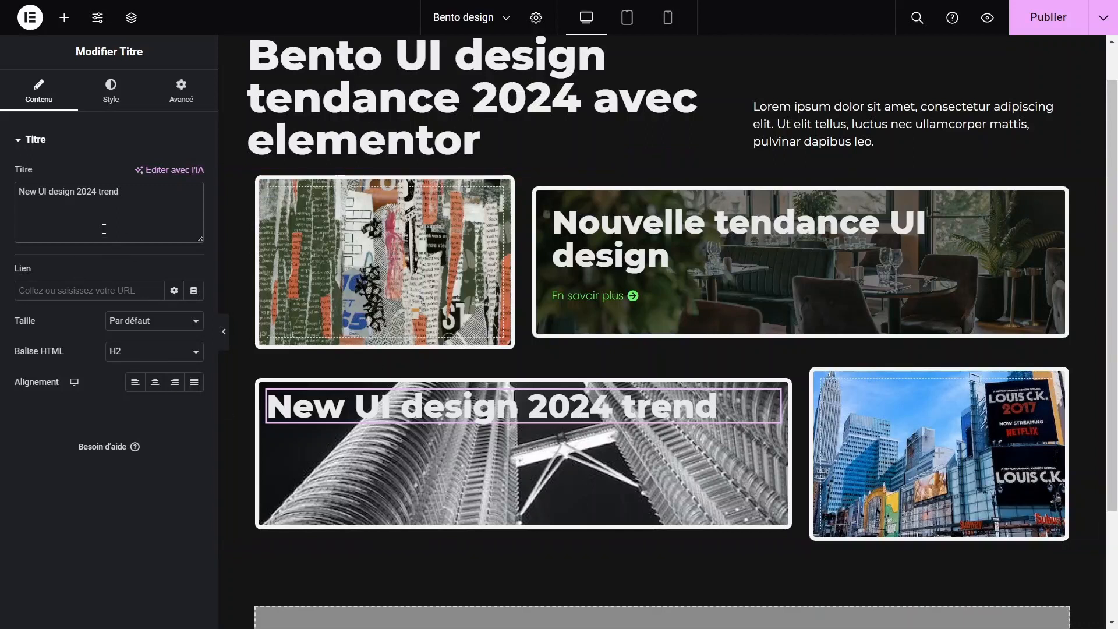
{"action": "left_click", "coordinate": [111, 92]}
Replace the towers cell's background image with the bird photo pexels-photo-4129949.jpeg from the media library
{"action": "scroll", "coordinate": [524, 407], "scroll_direction": "down", "scroll_amount": 1}
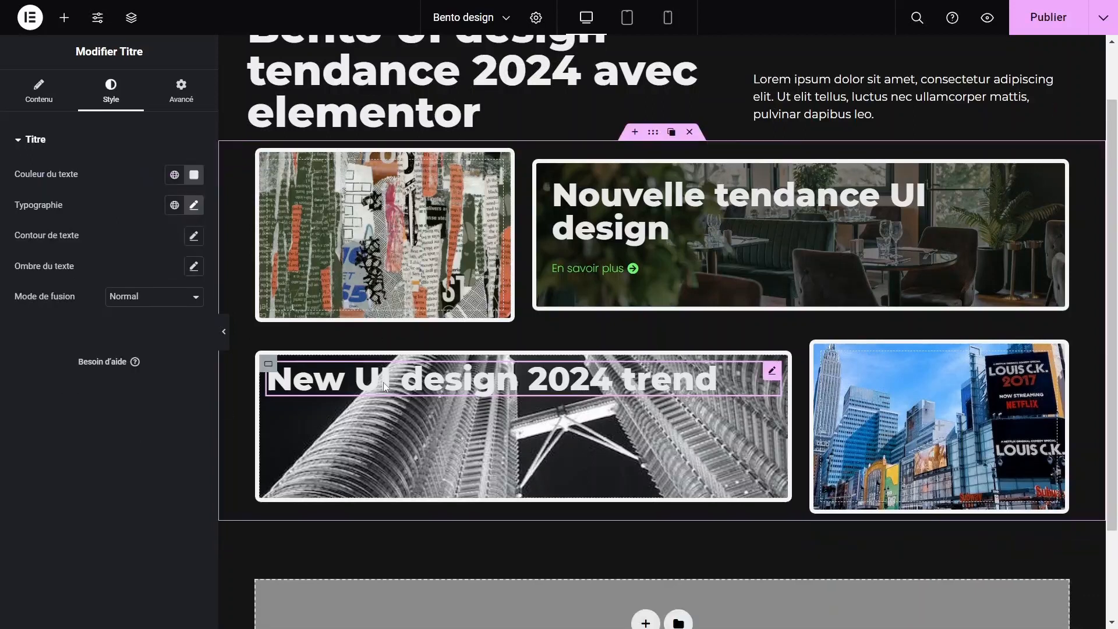
{"action": "left_click", "coordinate": [259, 358]}
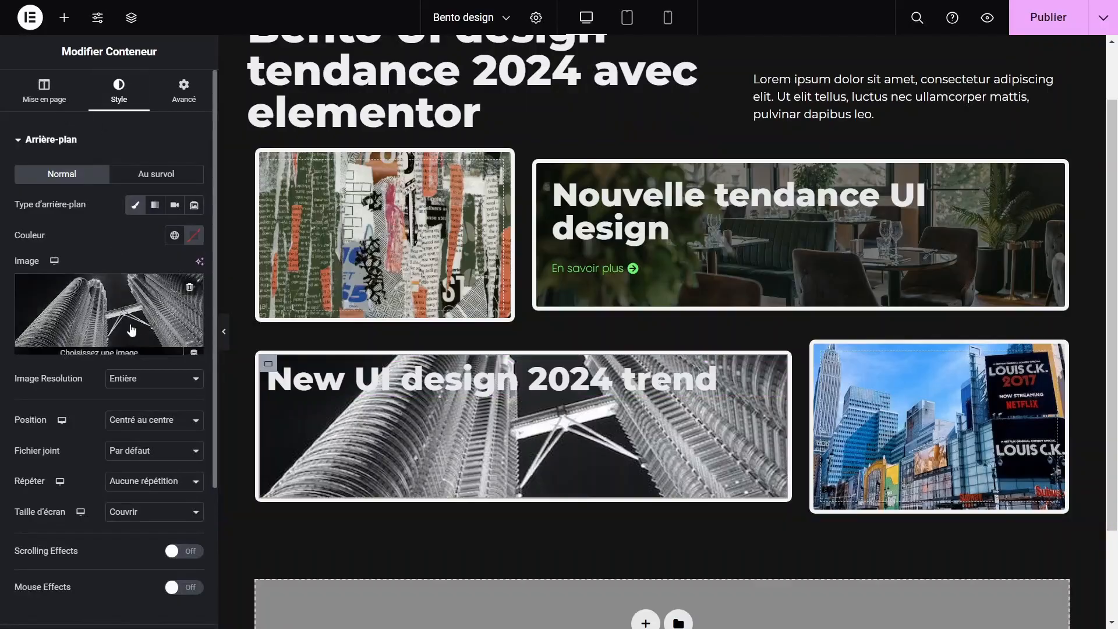
{"action": "left_click", "coordinate": [132, 328]}
{"action": "left_click", "coordinate": [585, 344]}
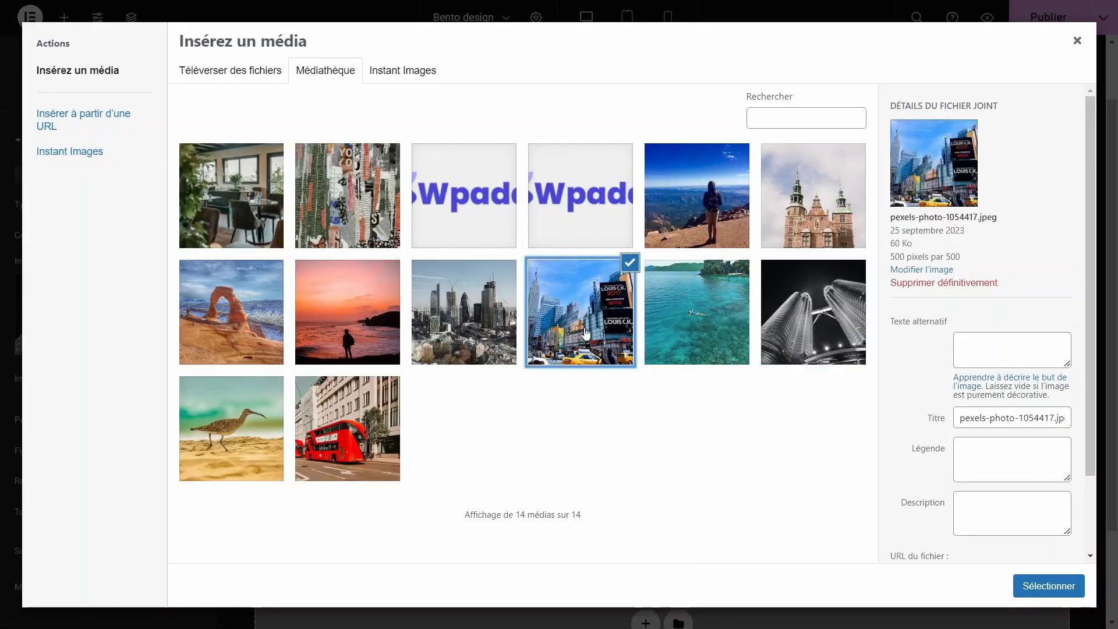
{"action": "left_click", "coordinate": [249, 454]}
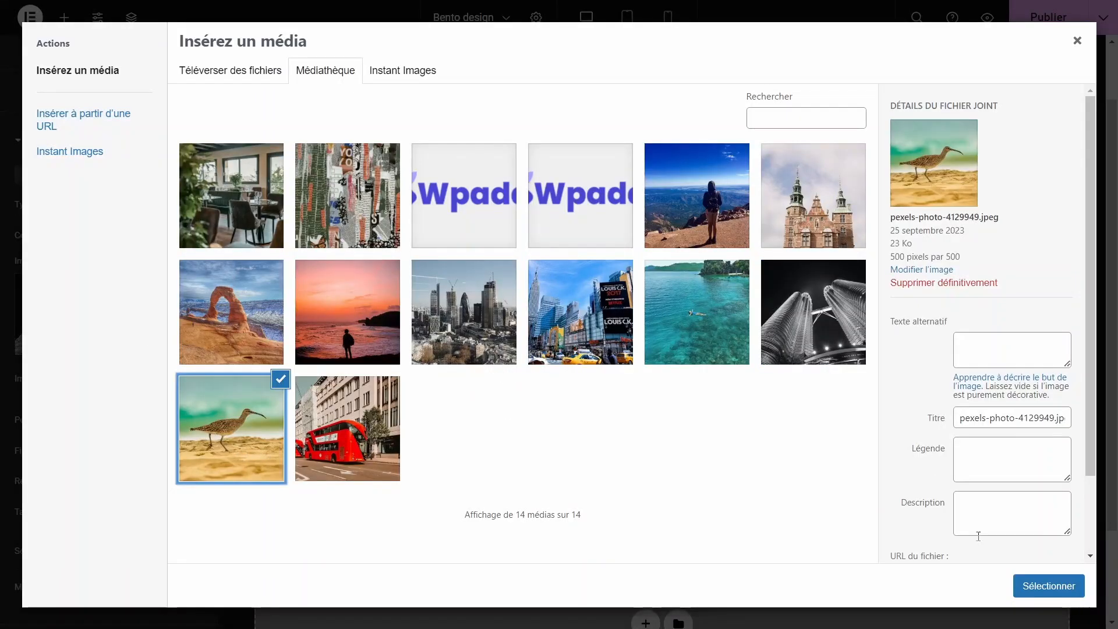
{"action": "left_click", "coordinate": [1048, 586]}
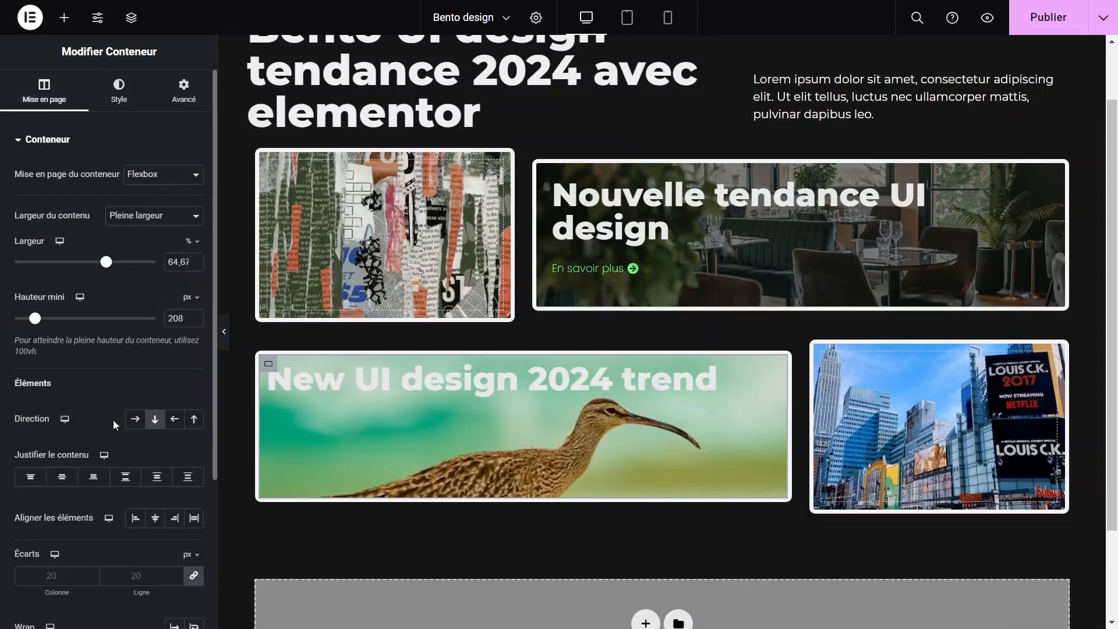
Justify the bird cell's content to Fin and align its items to the start
{"action": "left_click", "coordinate": [62, 476]}
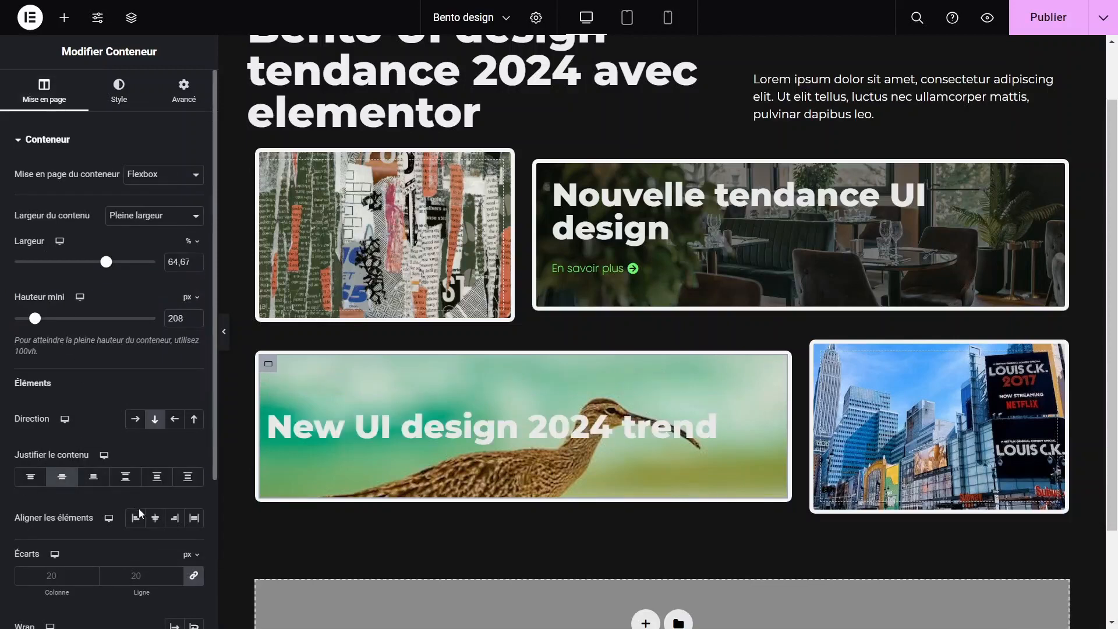
{"action": "left_click", "coordinate": [93, 476]}
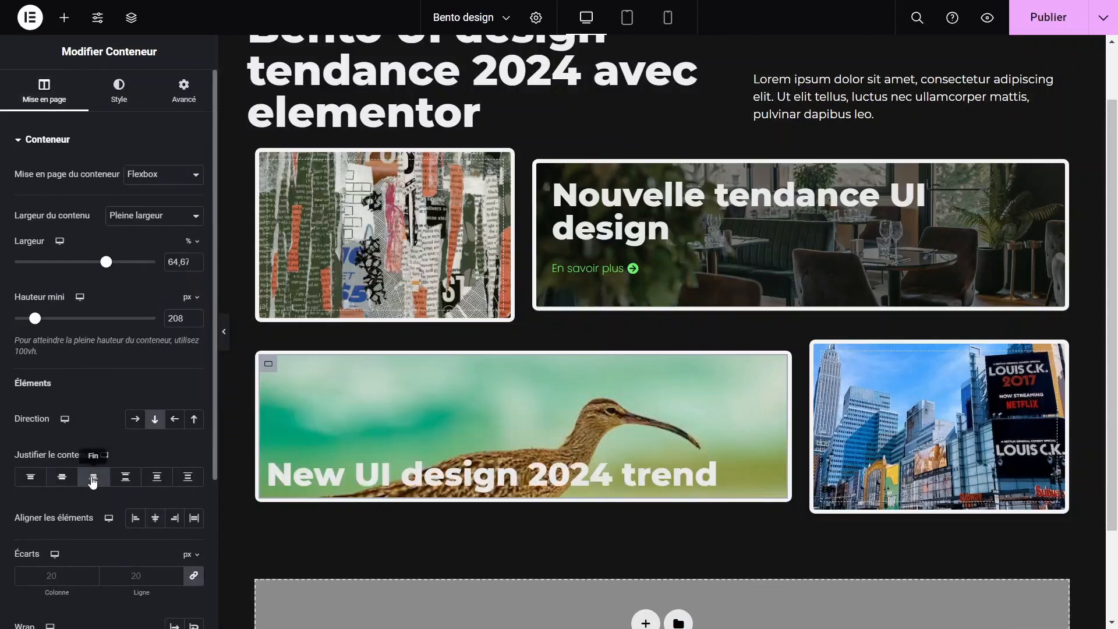
{"action": "left_click", "coordinate": [155, 523]}
{"action": "left_click", "coordinate": [133, 526]}
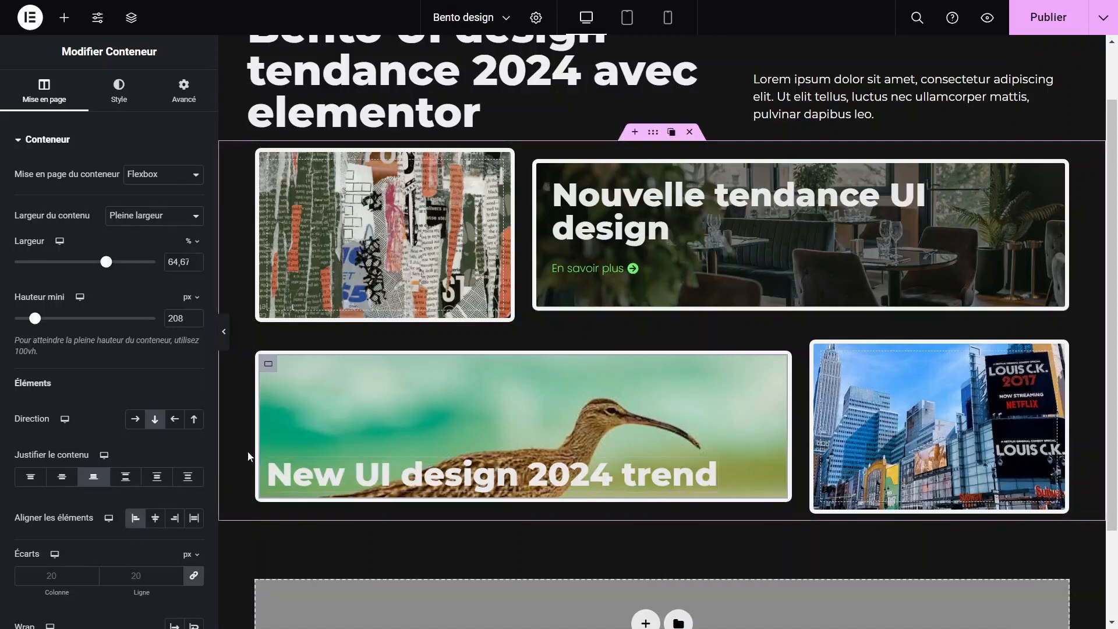
Copy the restaurant cell's "En savoir plus" button and paste it below the heading in the bird cell
{"action": "mouse_move", "coordinate": [709, 473]}
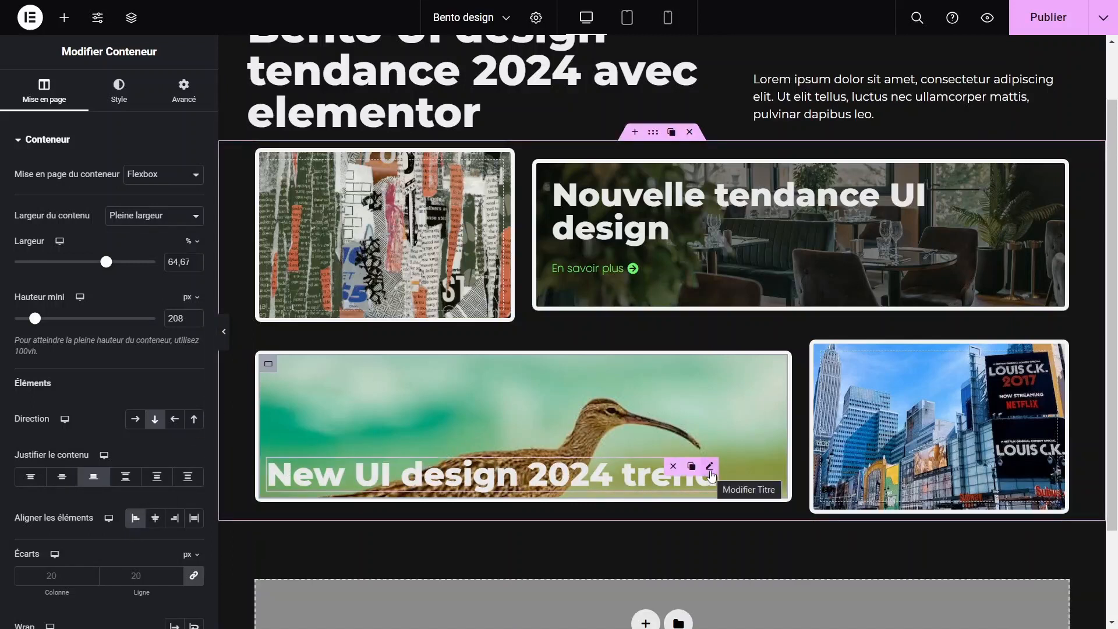
{"action": "right_click", "coordinate": [648, 270]}
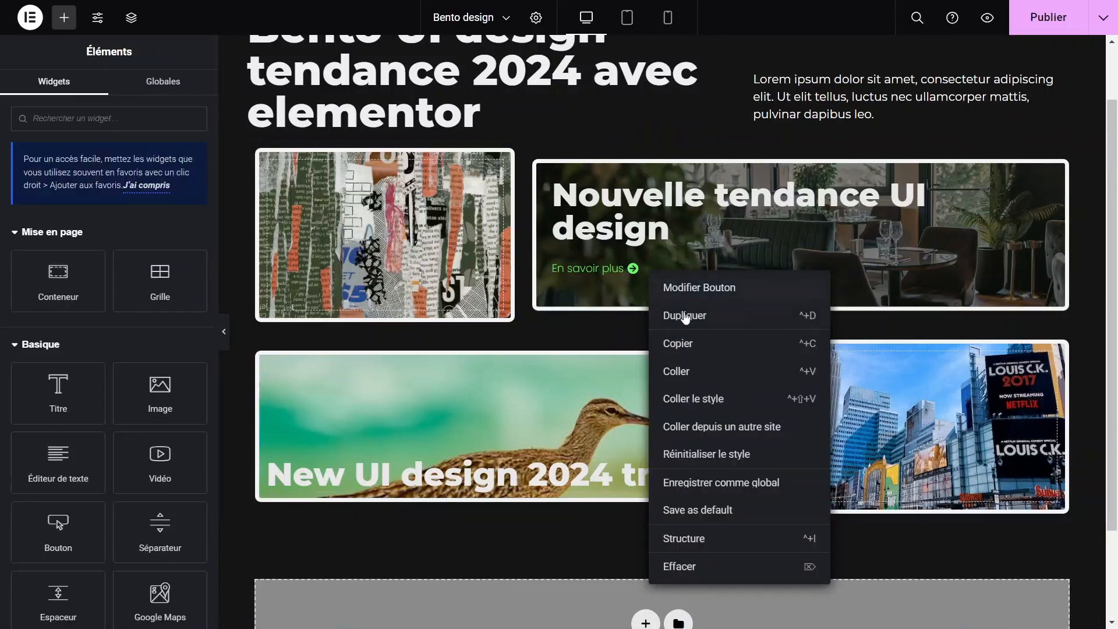
{"action": "left_click", "coordinate": [689, 350]}
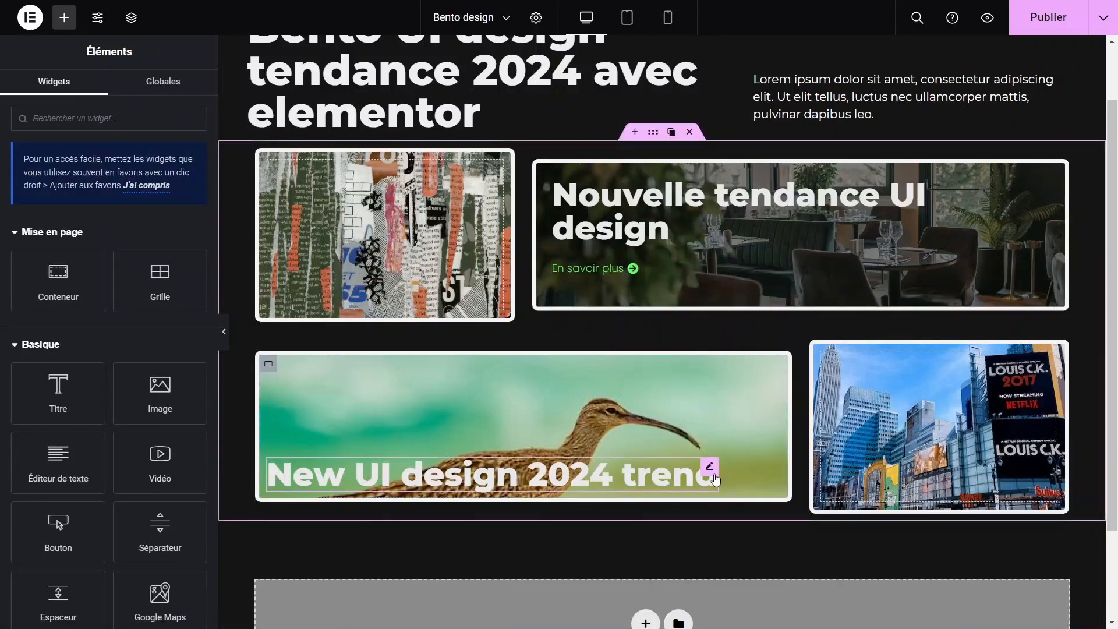
{"action": "right_click", "coordinate": [710, 468]}
{"action": "left_click", "coordinate": [746, 415]}
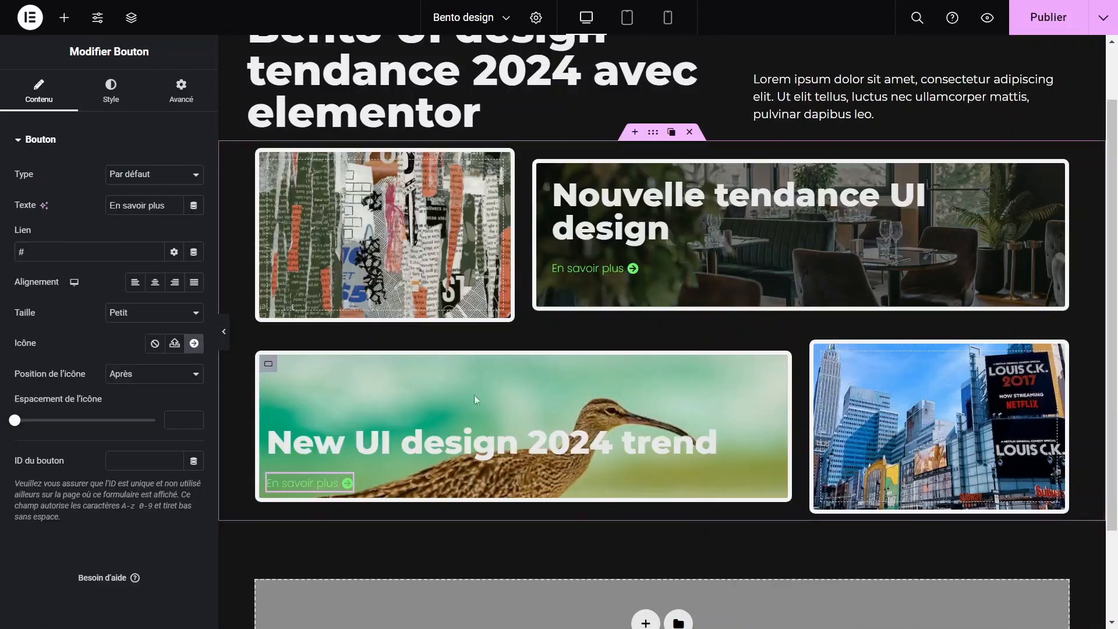
Add a classic background overlay in black (#000000) to the bird cell's container
{"action": "left_click", "coordinate": [268, 363]}
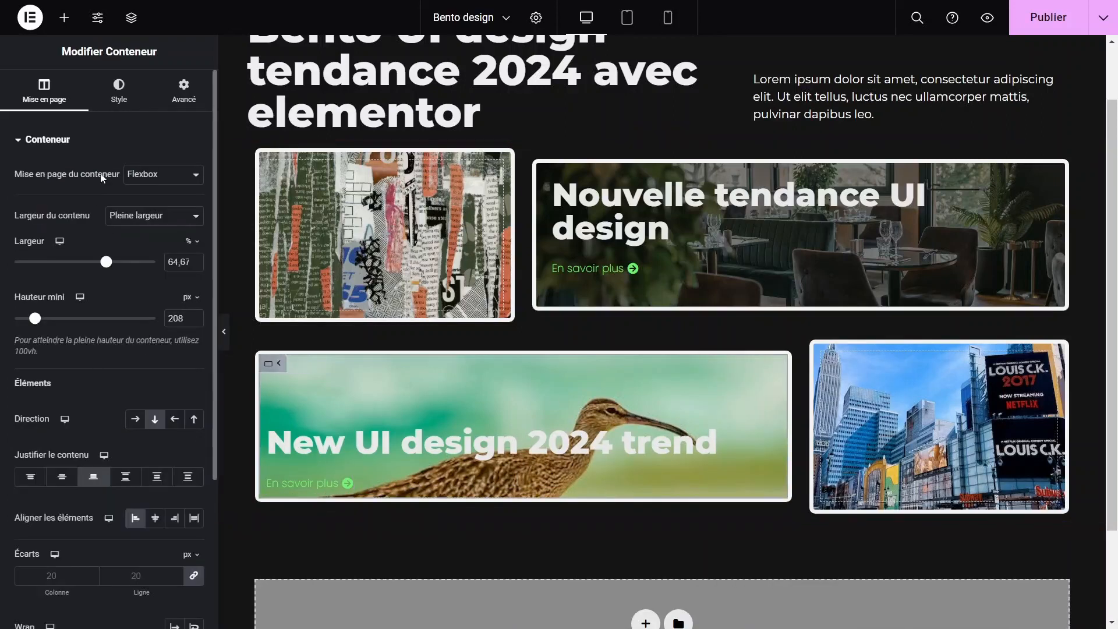
{"action": "left_click", "coordinate": [77, 140]}
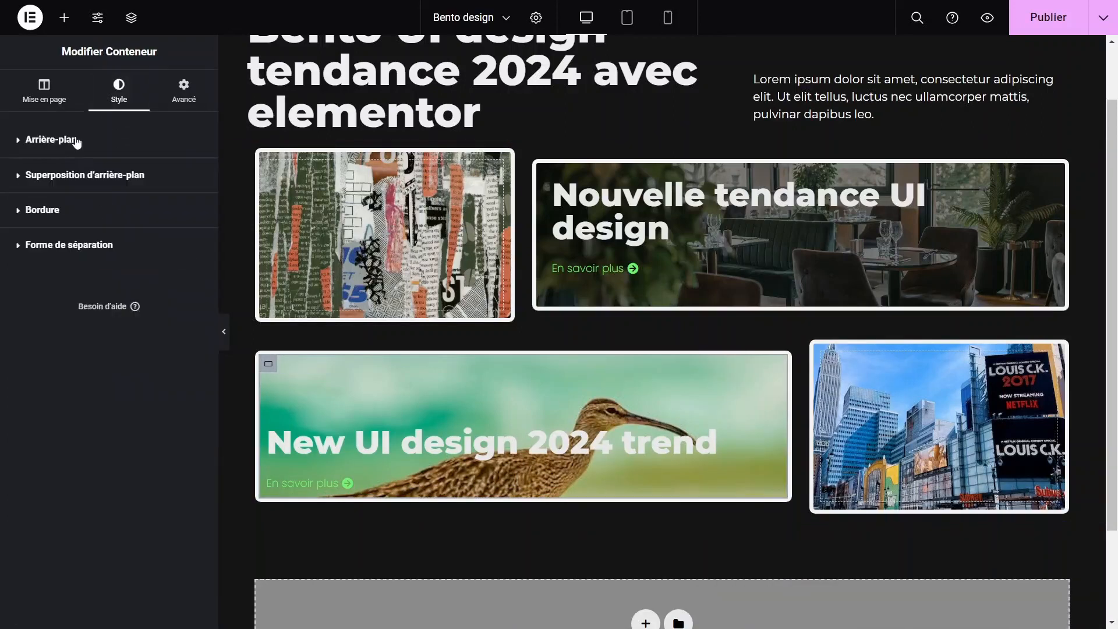
{"action": "left_click", "coordinate": [73, 177]}
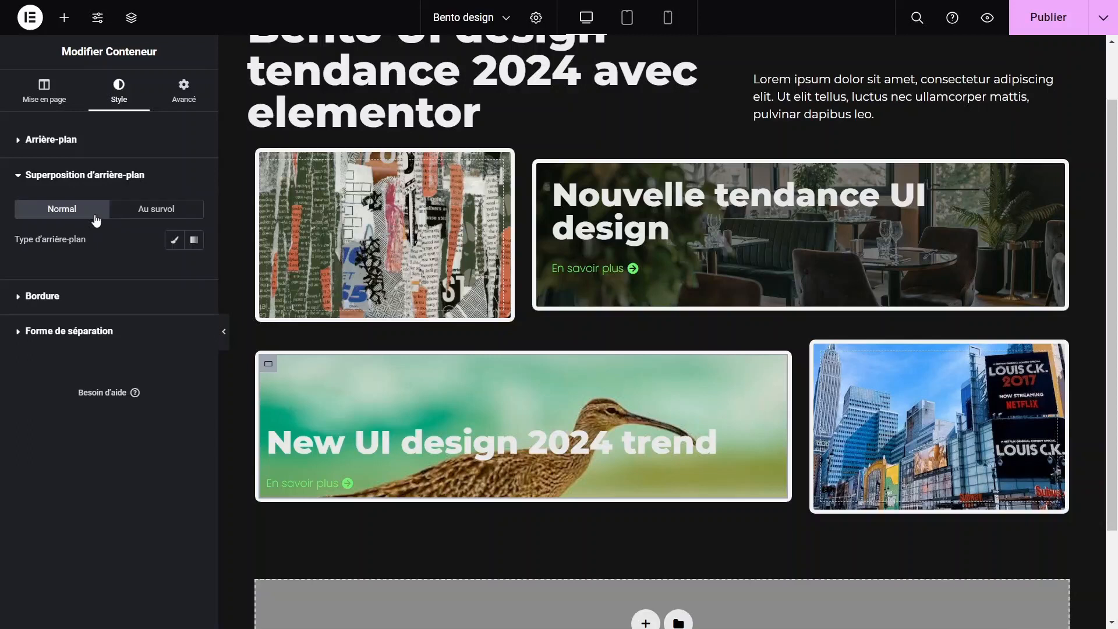
{"action": "left_click", "coordinate": [174, 239]}
{"action": "left_click", "coordinate": [194, 270]}
{"action": "left_click_drag", "start_coordinate": [123, 366], "coordinate": [109, 439]}
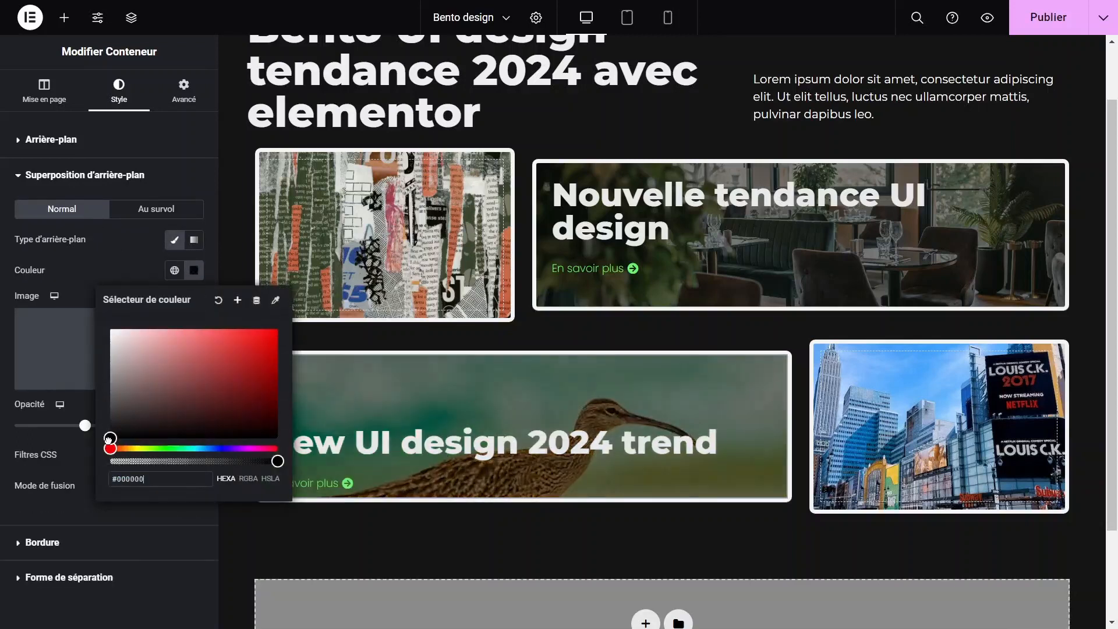
{"action": "left_click", "coordinate": [79, 265]}
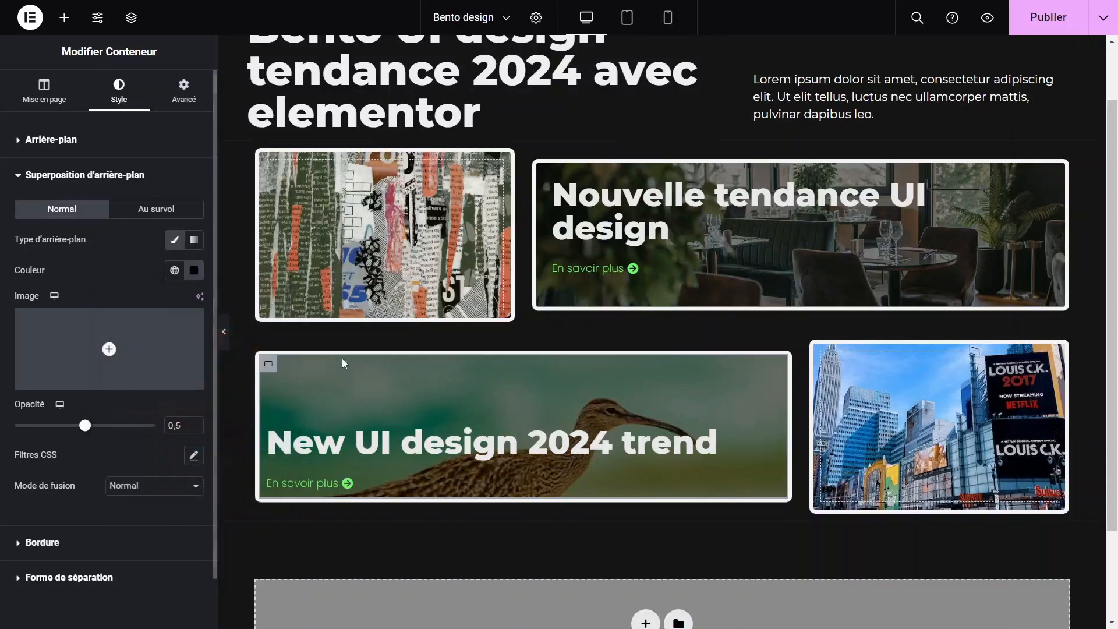
Preview the page without the editing panel and set the header container's minimum height to 35 vh
{"action": "left_click", "coordinate": [224, 332]}
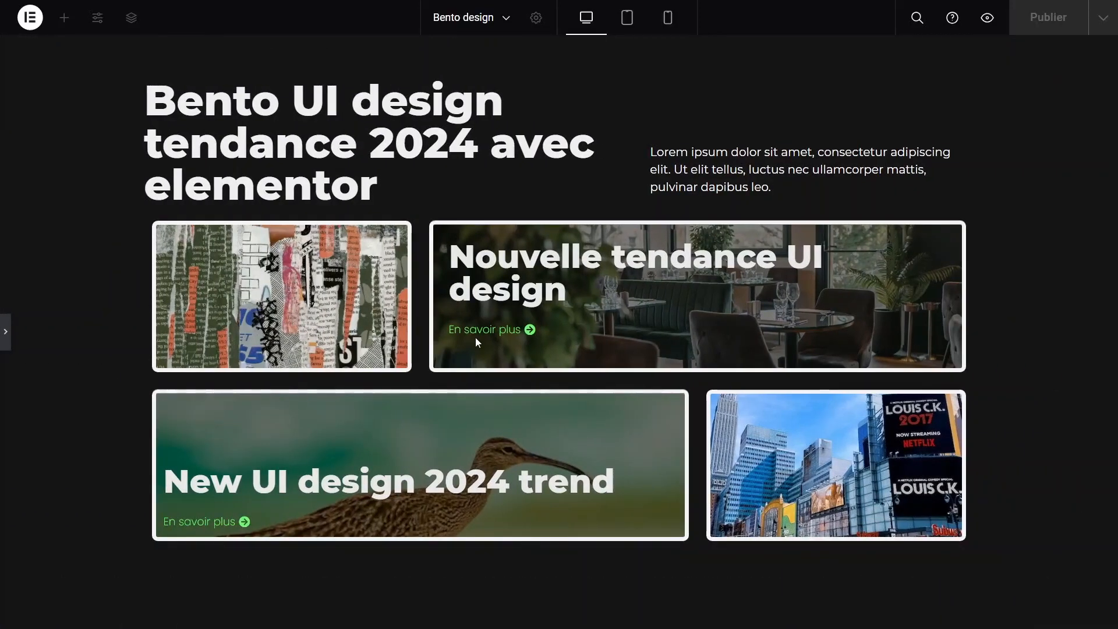
{"action": "left_click", "coordinate": [3, 343]}
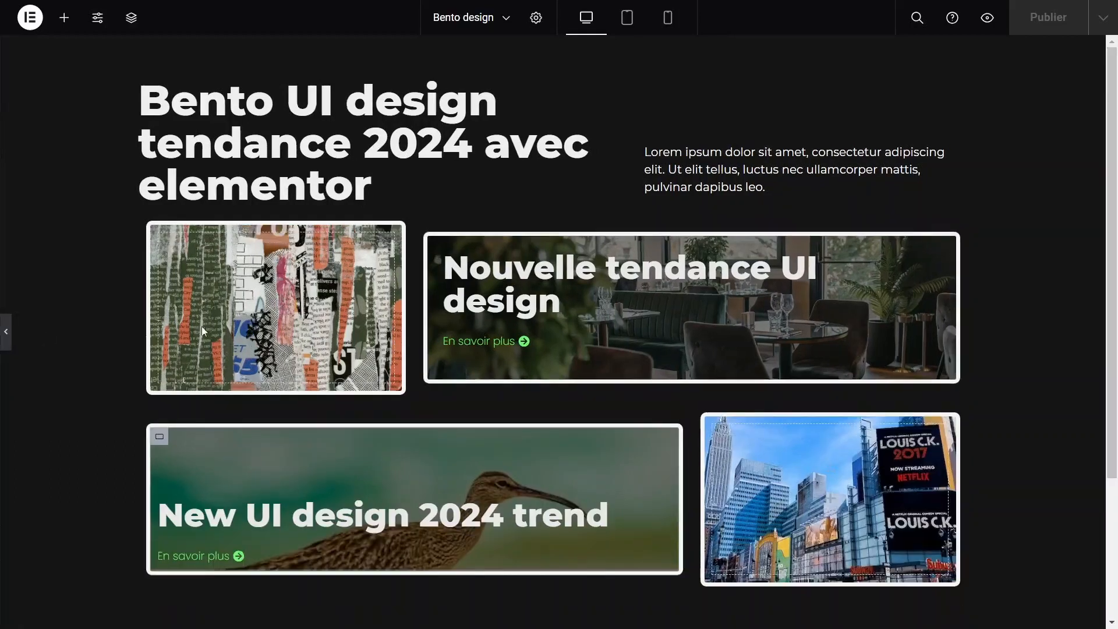
{"action": "left_click", "coordinate": [619, 78]}
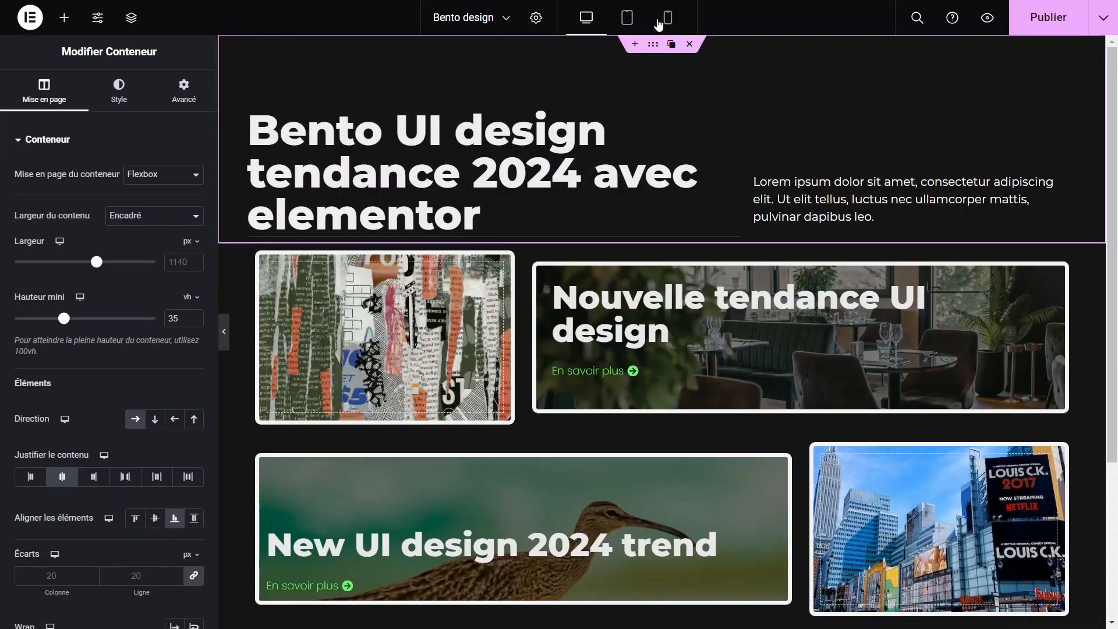
Switch to the mobile view, check the stacked layout and set the header title's font size to 34 px
{"action": "left_click", "coordinate": [667, 19]}
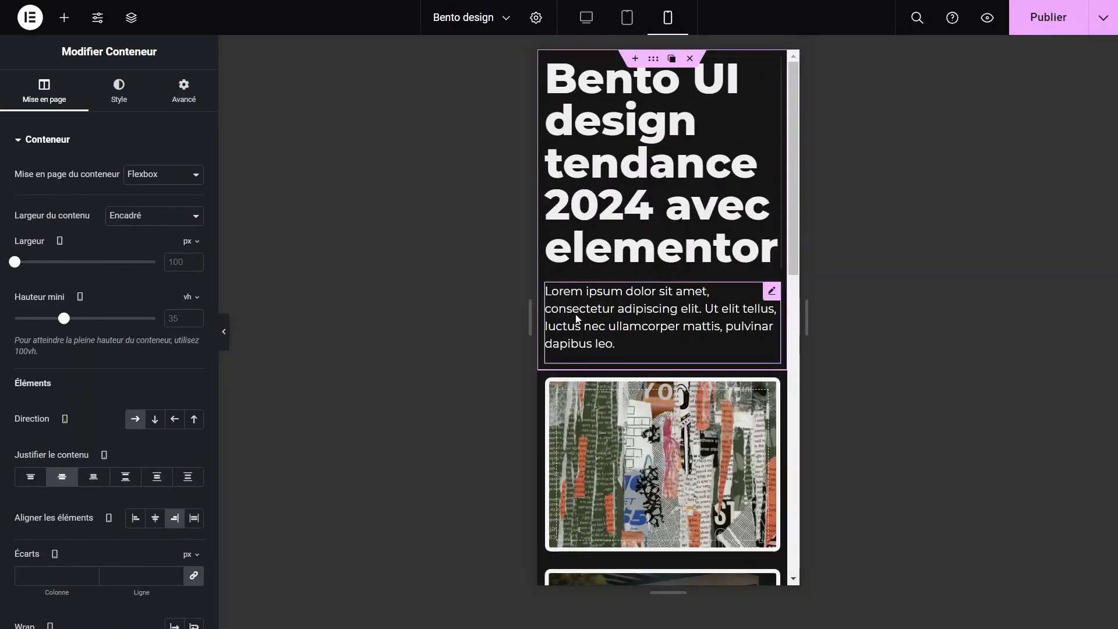
{"action": "scroll", "coordinate": [672, 306], "scroll_direction": "down", "scroll_amount": 10}
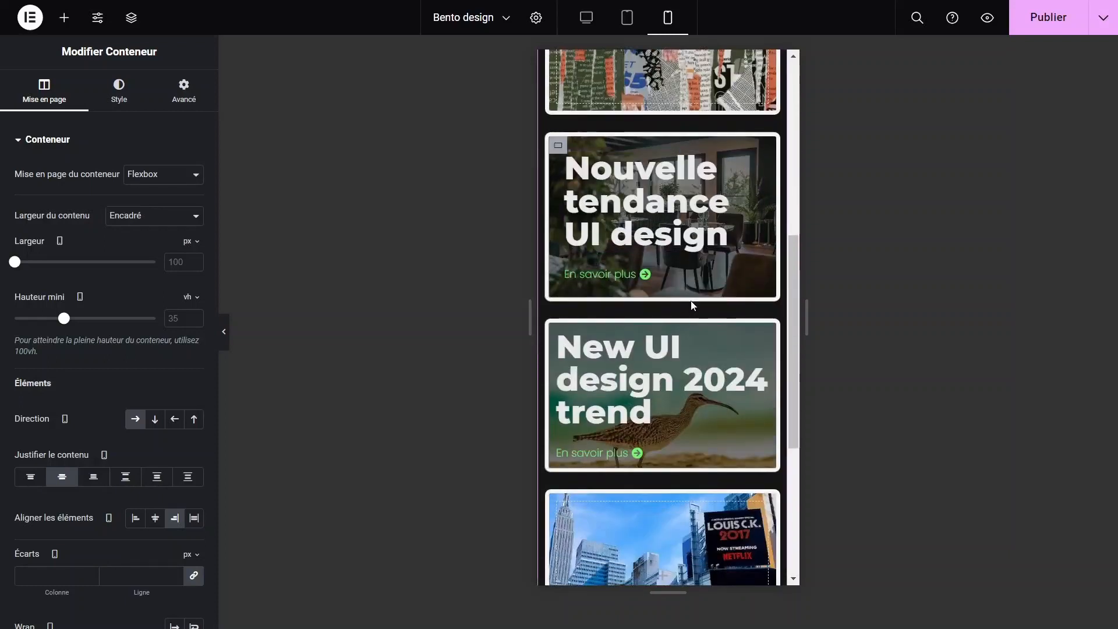
{"action": "scroll", "coordinate": [687, 301], "scroll_direction": "down", "scroll_amount": 4}
{"action": "scroll", "coordinate": [684, 305], "scroll_direction": "up", "scroll_amount": 8}
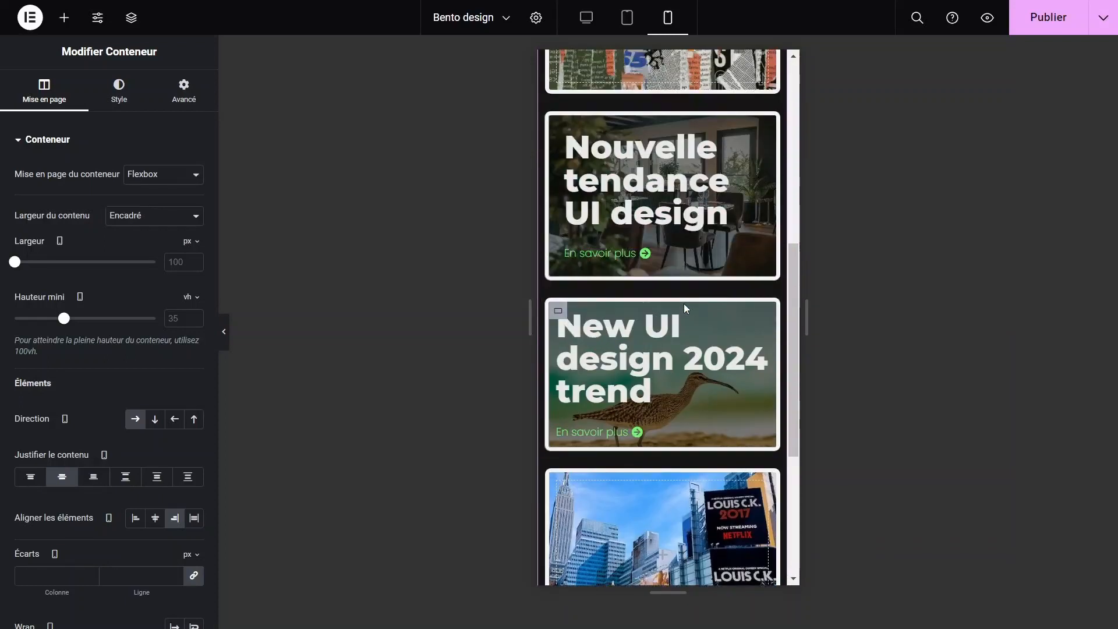
{"action": "scroll", "coordinate": [683, 303], "scroll_direction": "up", "scroll_amount": 5}
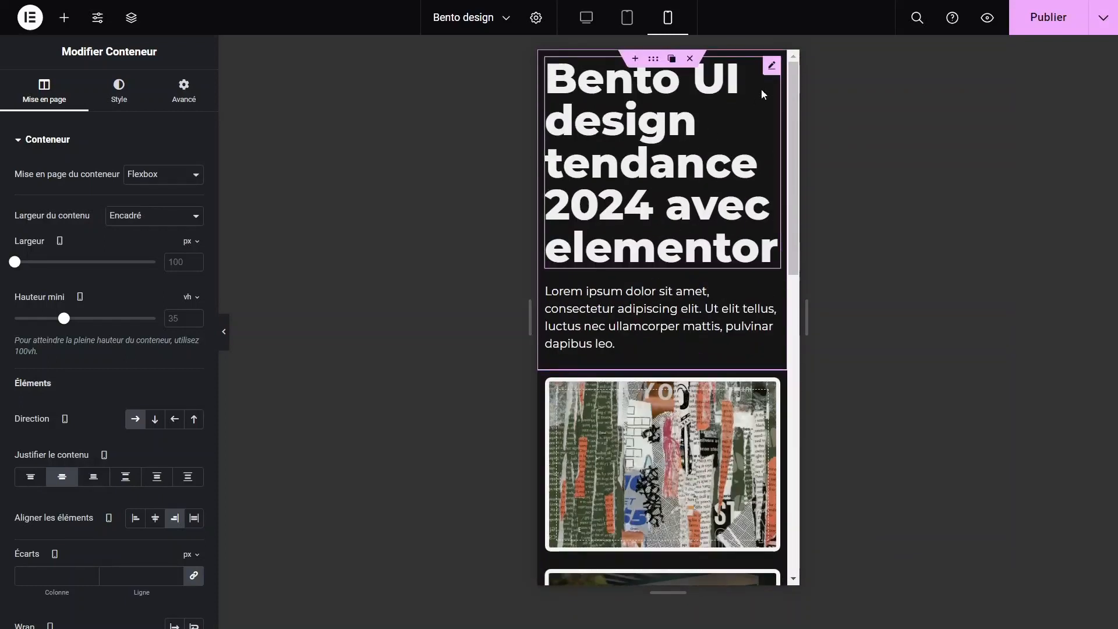
{"action": "left_click", "coordinate": [770, 66]}
{"action": "left_click", "coordinate": [194, 205]}
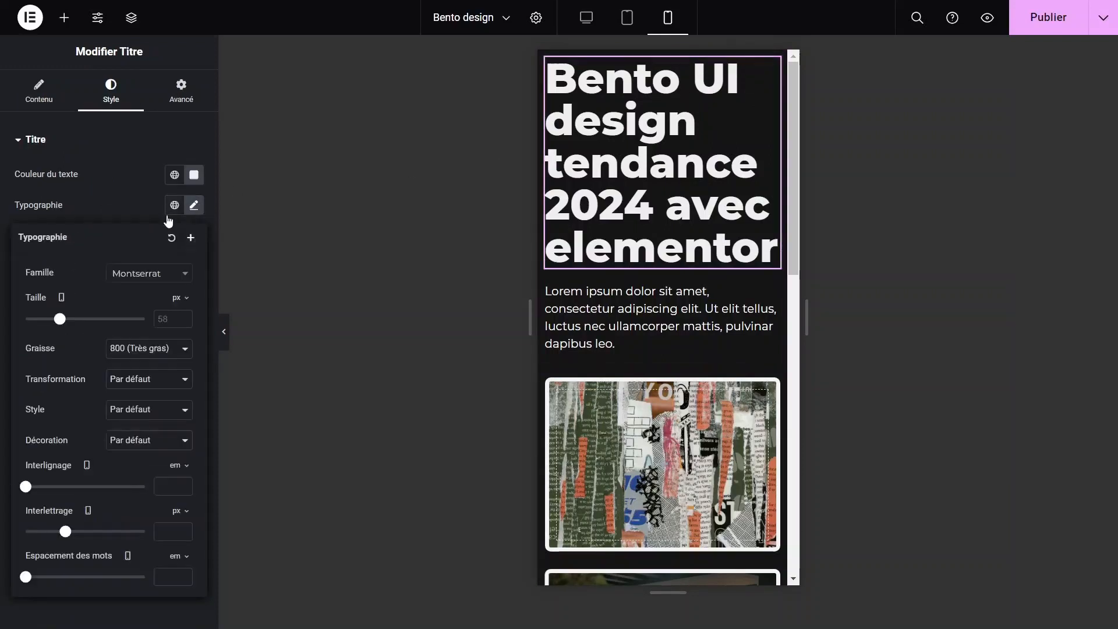
{"action": "left_click_drag", "start_coordinate": [61, 318], "coordinate": [45, 322]}
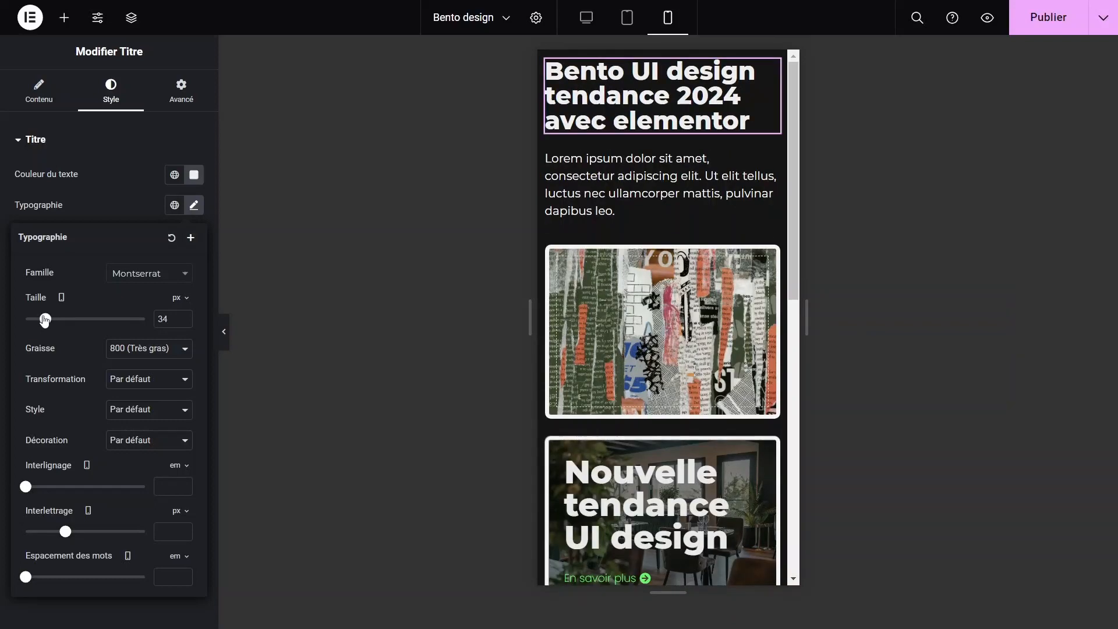
Slightly reduce the header paragraph's font size for mobile and set the header container's column and row gaps to 0 px
{"action": "left_click", "coordinate": [770, 159]}
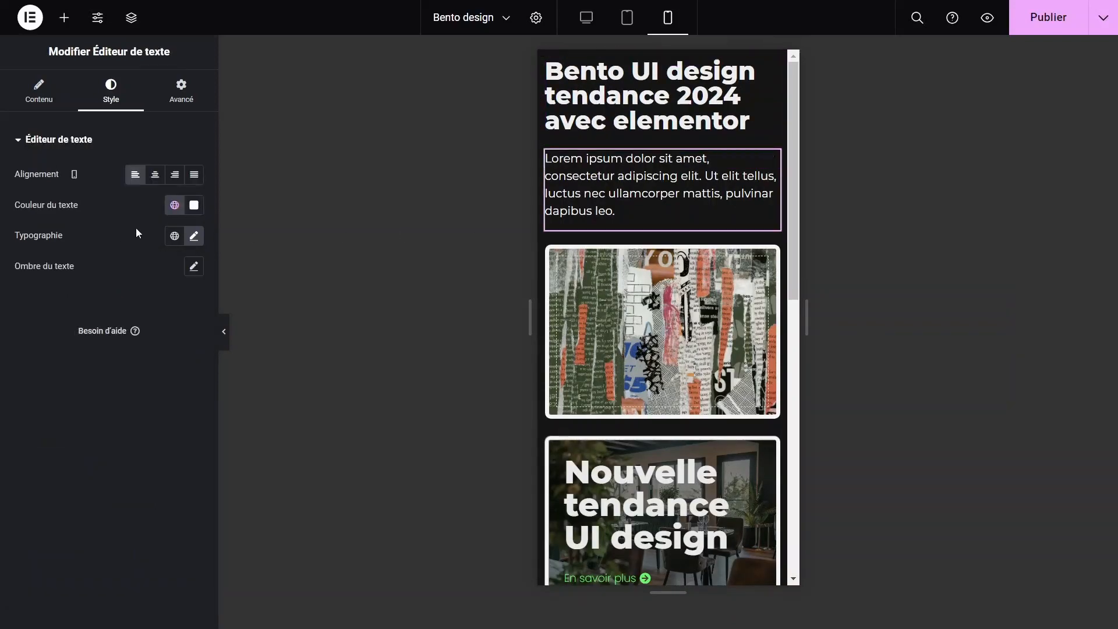
{"action": "left_click", "coordinate": [194, 236]}
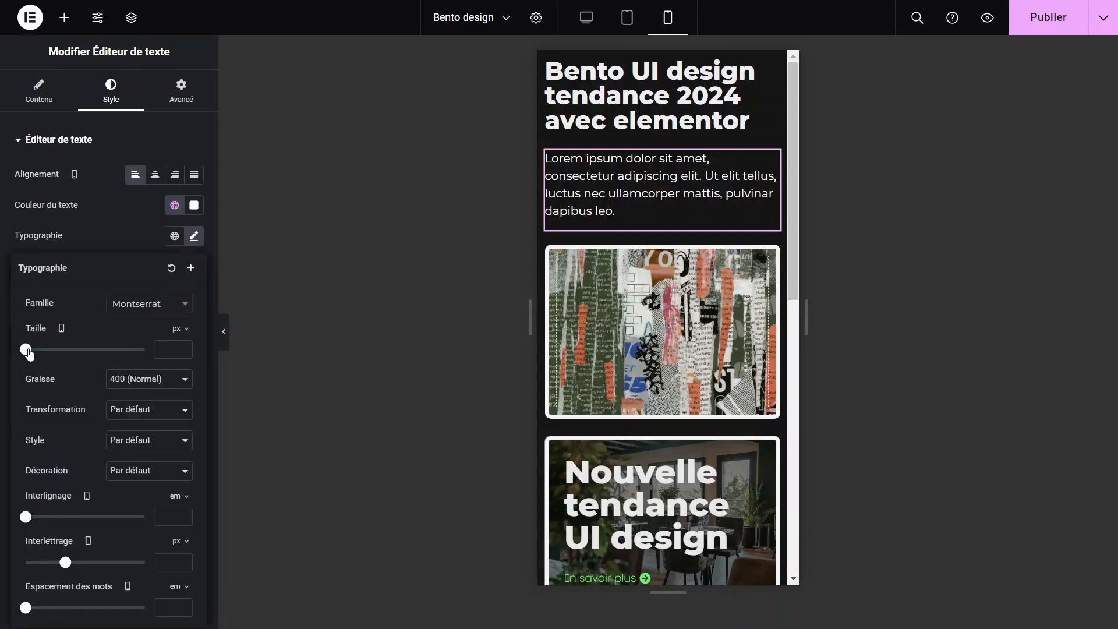
{"action": "left_click_drag", "start_coordinate": [28, 351], "coordinate": [37, 351]}
{"action": "left_click", "coordinate": [655, 60]}
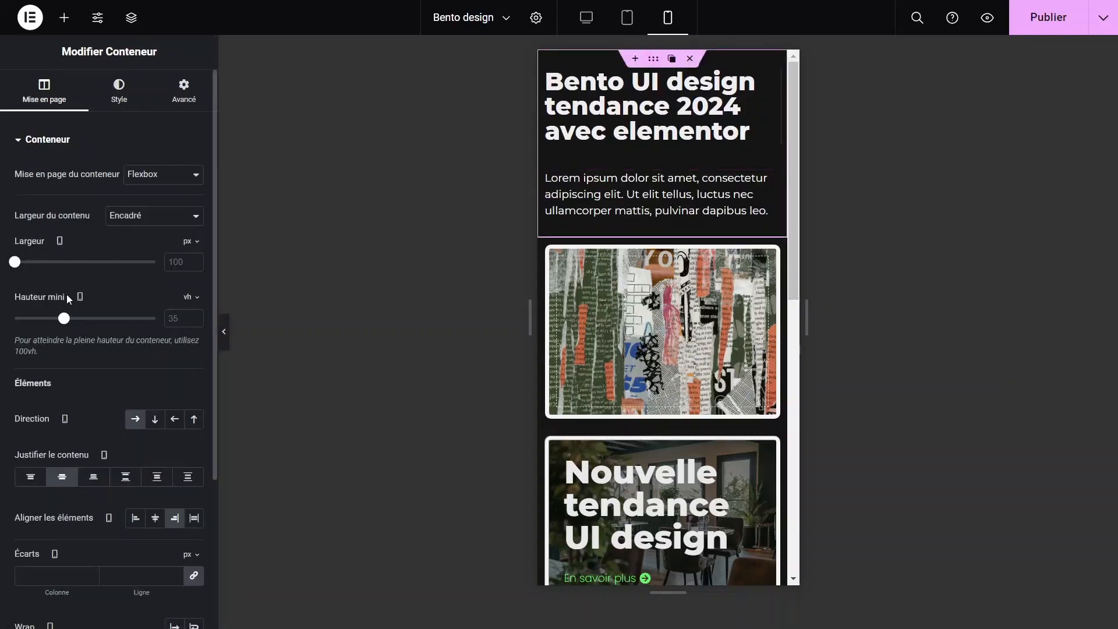
{"action": "left_click", "coordinate": [194, 575]}
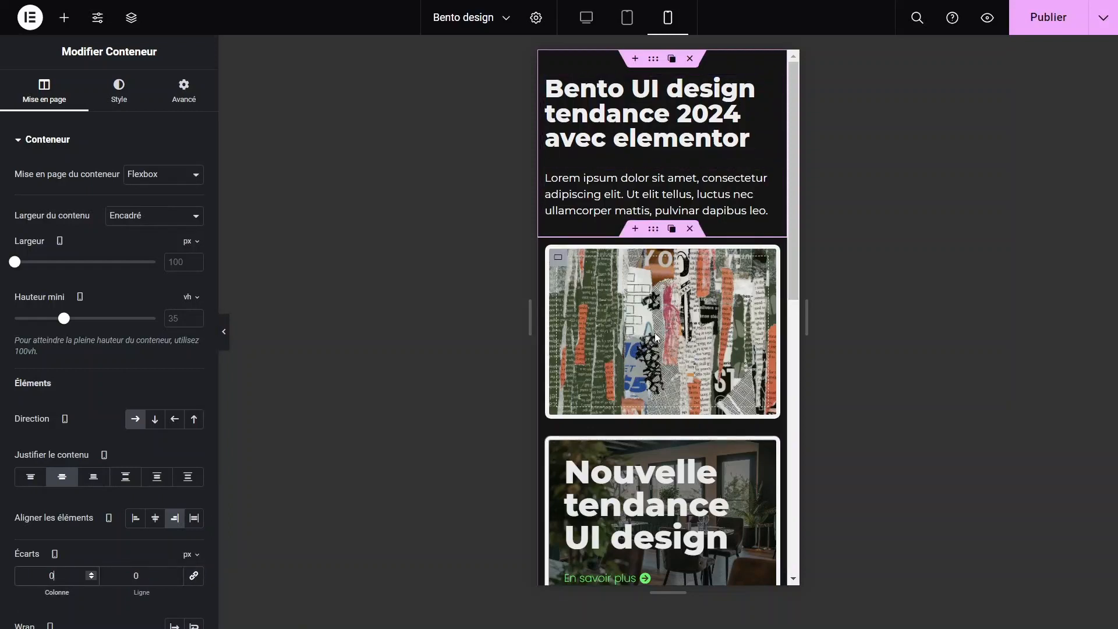
Set the mobile font size of the restaurant cell's heading to 38 px
{"action": "scroll", "coordinate": [728, 174], "scroll_direction": "down", "scroll_amount": 5}
{"action": "left_click", "coordinate": [757, 173]}
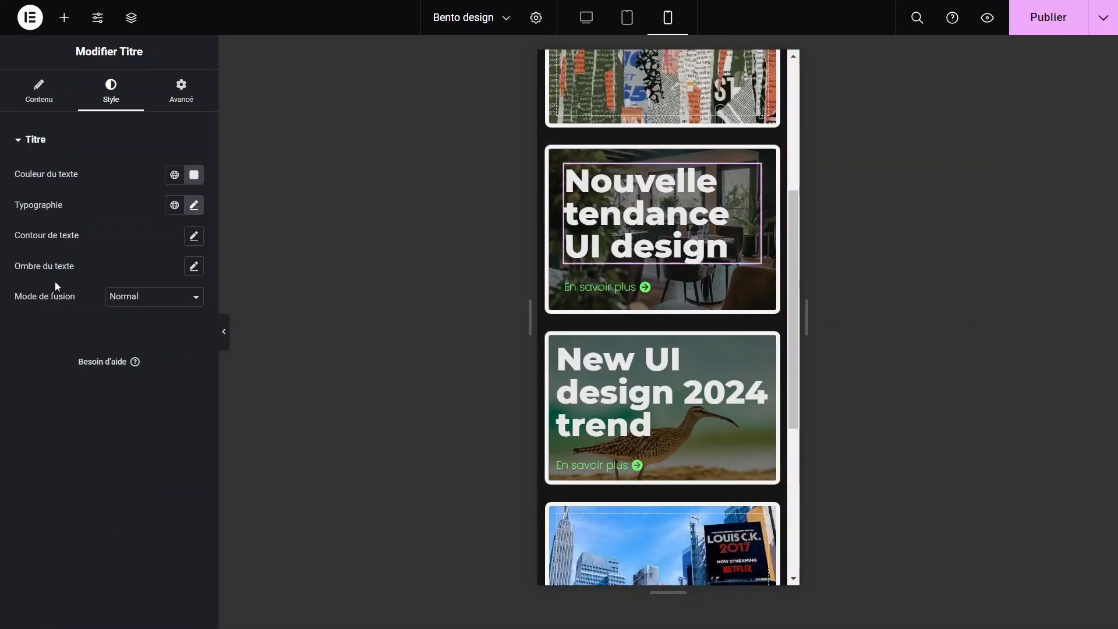
{"action": "left_click", "coordinate": [193, 205]}
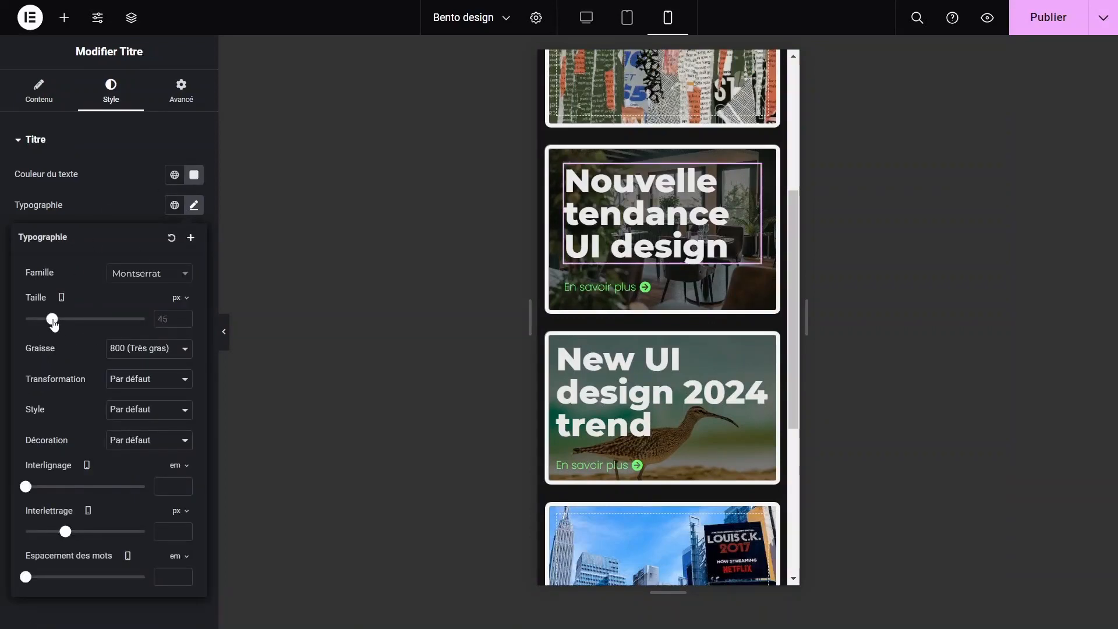
{"action": "left_click_drag", "start_coordinate": [53, 320], "coordinate": [48, 320]}
Copy the restaurant cell's heading and paste its style onto the bird cell's heading
{"action": "right_click", "coordinate": [650, 193]}
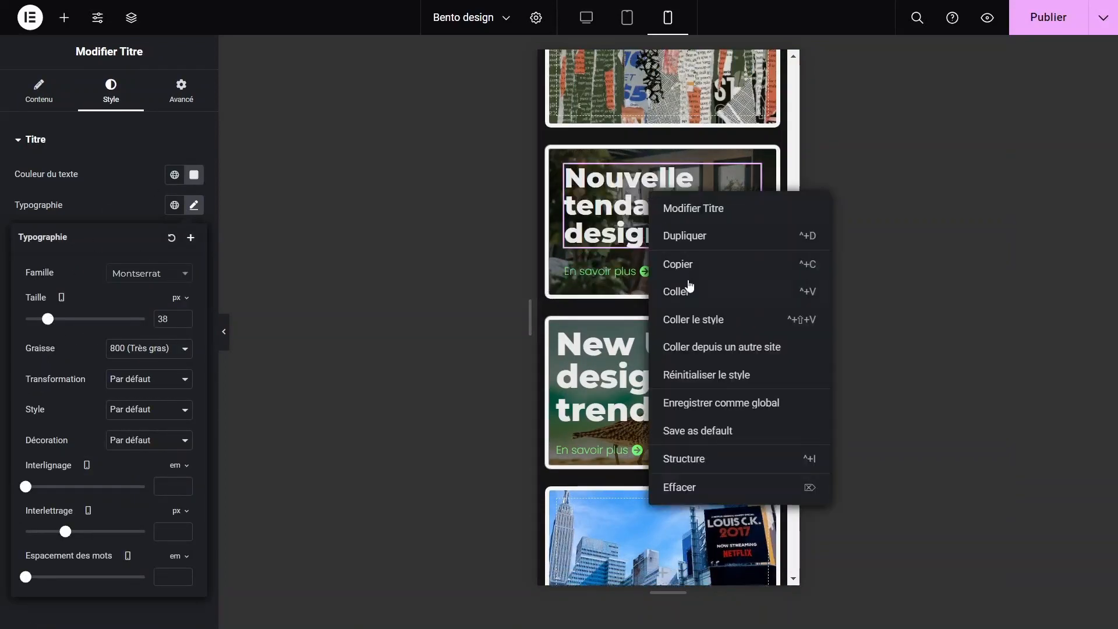
{"action": "left_click", "coordinate": [679, 265]}
{"action": "right_click", "coordinate": [624, 407]}
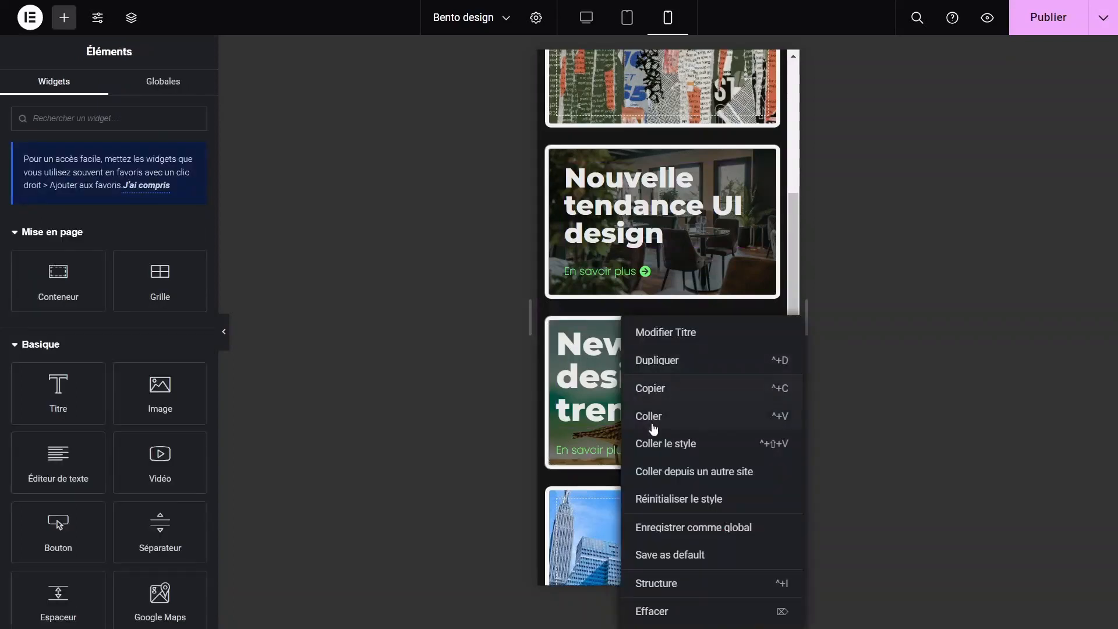
{"action": "left_click", "coordinate": [653, 443]}
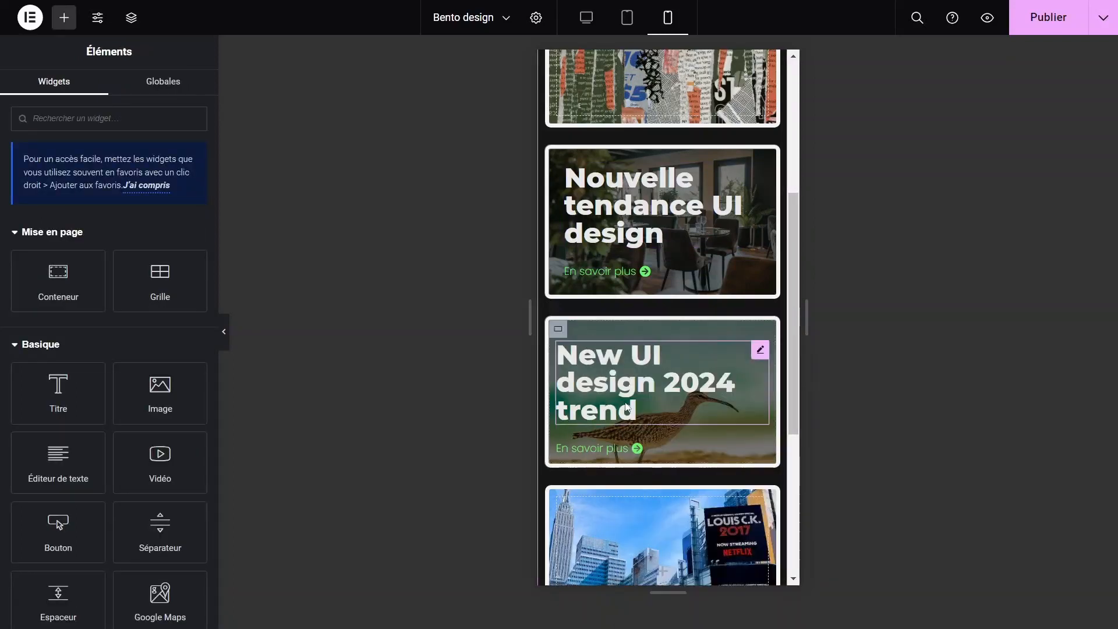
Review the header and all cells in the mobile layout, and return to the desktop view
{"action": "scroll", "coordinate": [626, 408], "scroll_direction": "down", "scroll_amount": 3}
{"action": "scroll", "coordinate": [623, 345], "scroll_direction": "up", "scroll_amount": 5}
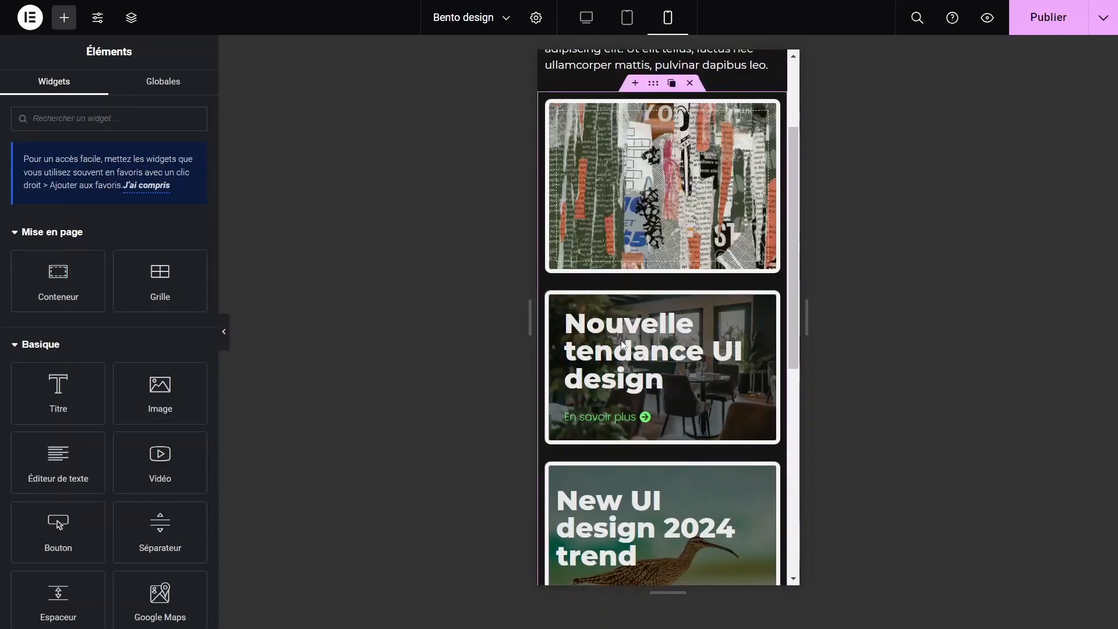
{"action": "scroll", "coordinate": [623, 344], "scroll_direction": "up", "scroll_amount": 3}
{"action": "scroll", "coordinate": [623, 345], "scroll_direction": "down", "scroll_amount": 5}
{"action": "scroll", "coordinate": [623, 345], "scroll_direction": "up", "scroll_amount": 4}
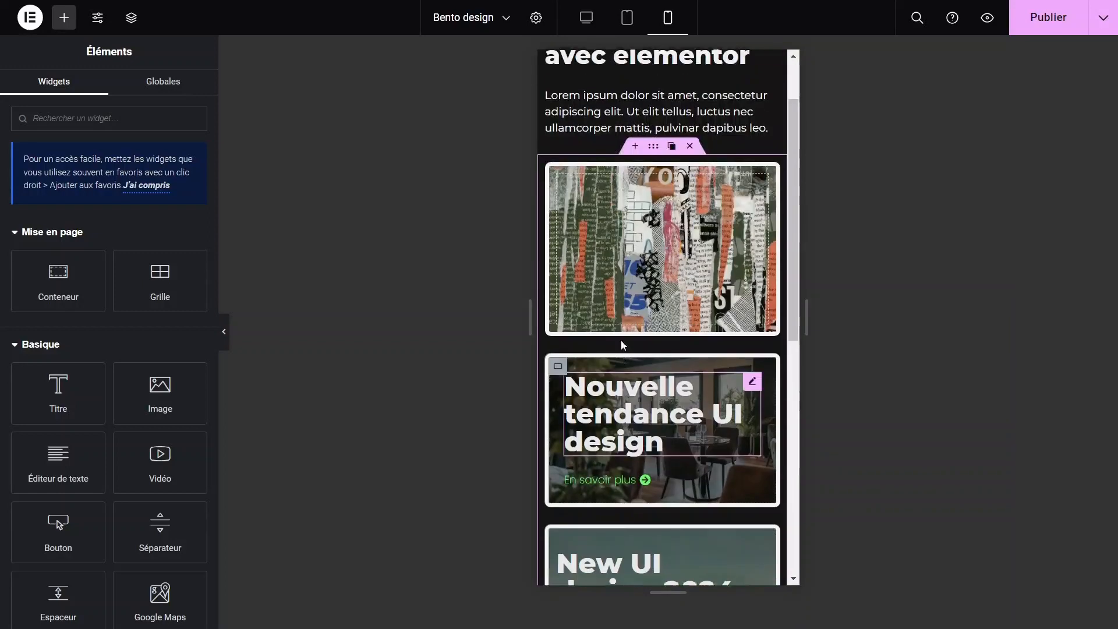
{"action": "scroll", "coordinate": [623, 344], "scroll_direction": "down", "scroll_amount": 6}
{"action": "scroll", "coordinate": [623, 344], "scroll_direction": "up", "scroll_amount": 7}
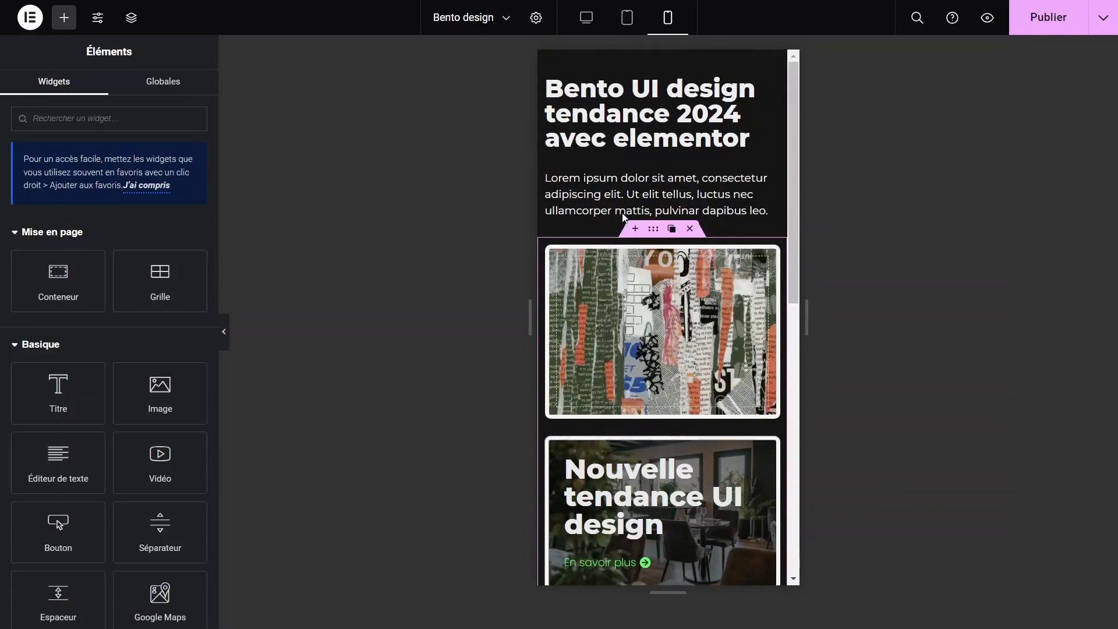
{"action": "left_click", "coordinate": [585, 23]}
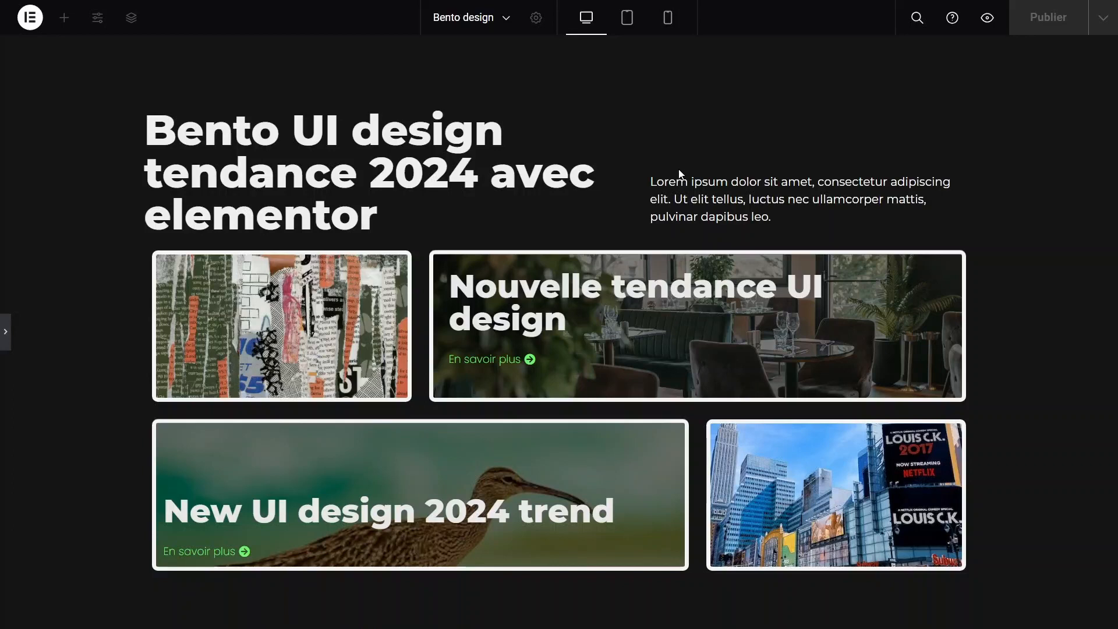